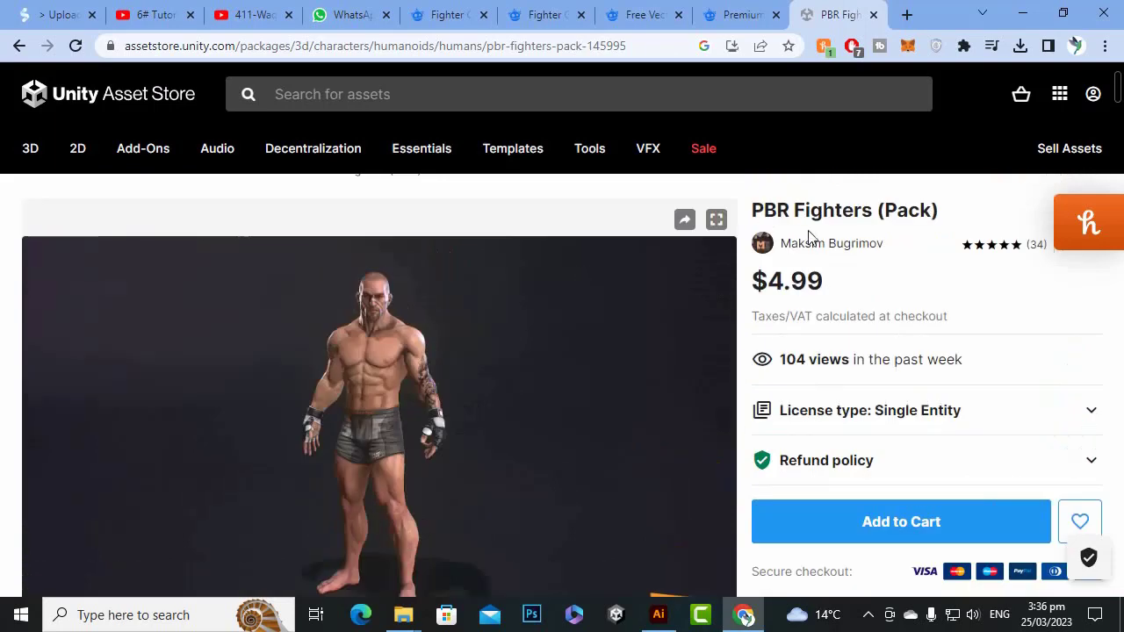
# Step: Browse the PBR Fighters (Pack) image gallery to examine the different fighter characters up to the bear fighter
pyautogui.scroll(-1, 792, 258)
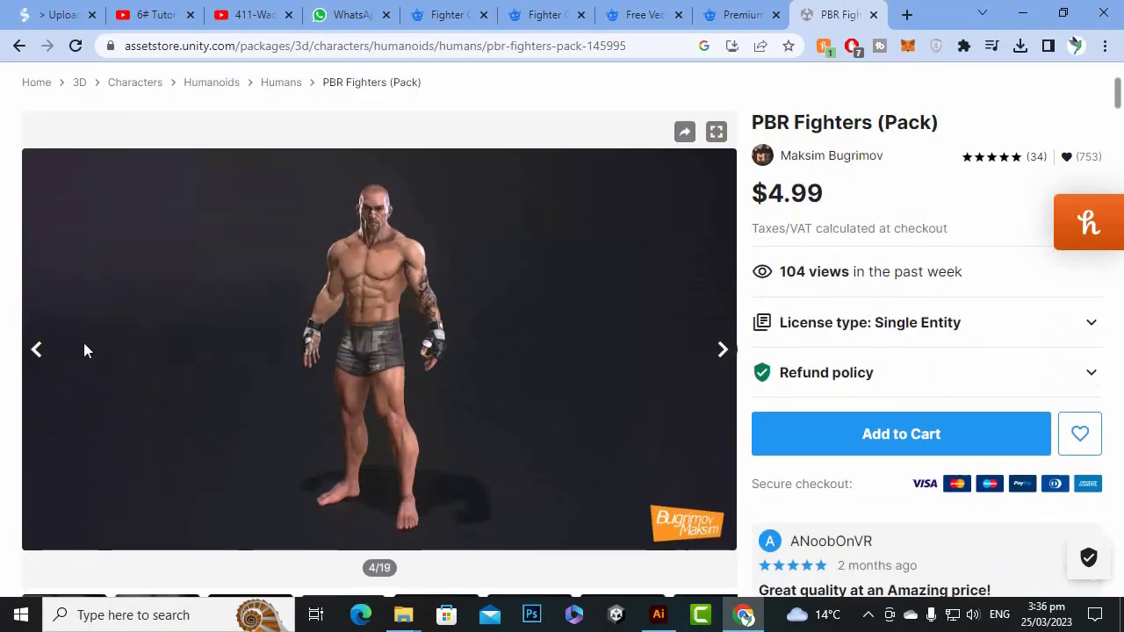
pyautogui.scroll(-3, 264, 347)
pyautogui.scroll(2, 466, 343)
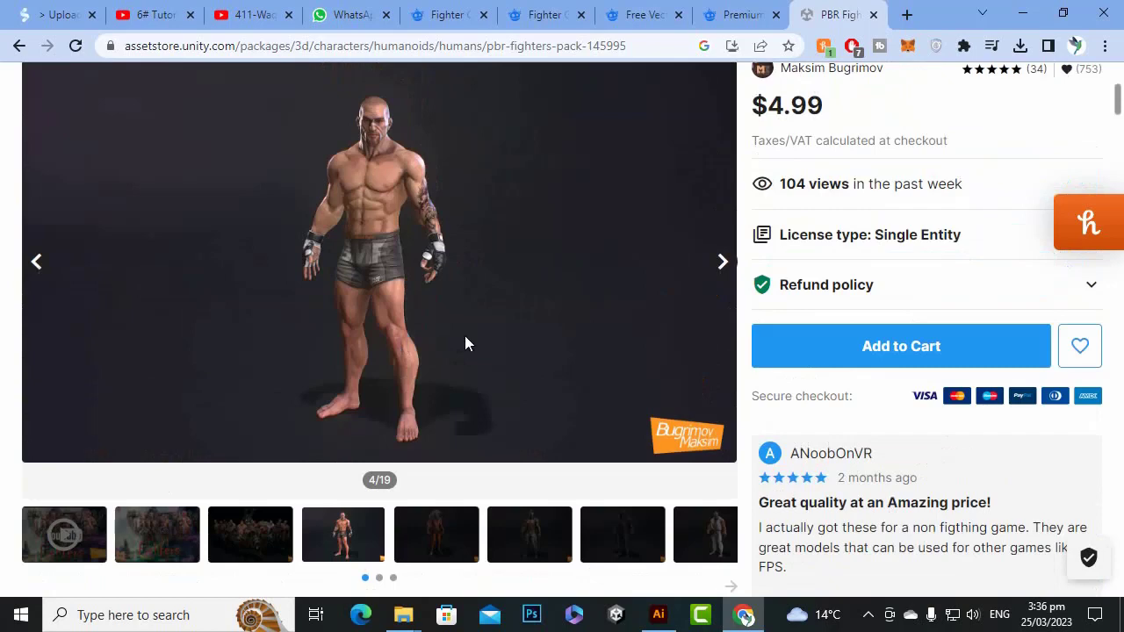
pyautogui.click(720, 266)
pyautogui.scroll(2, 702, 364)
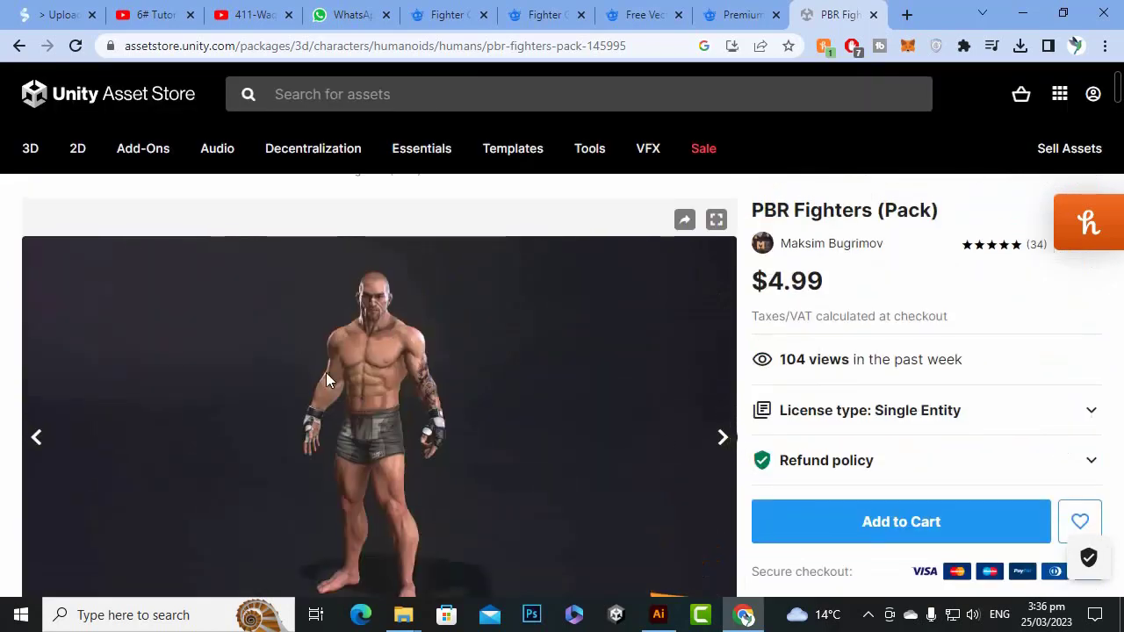
pyautogui.click(37, 439)
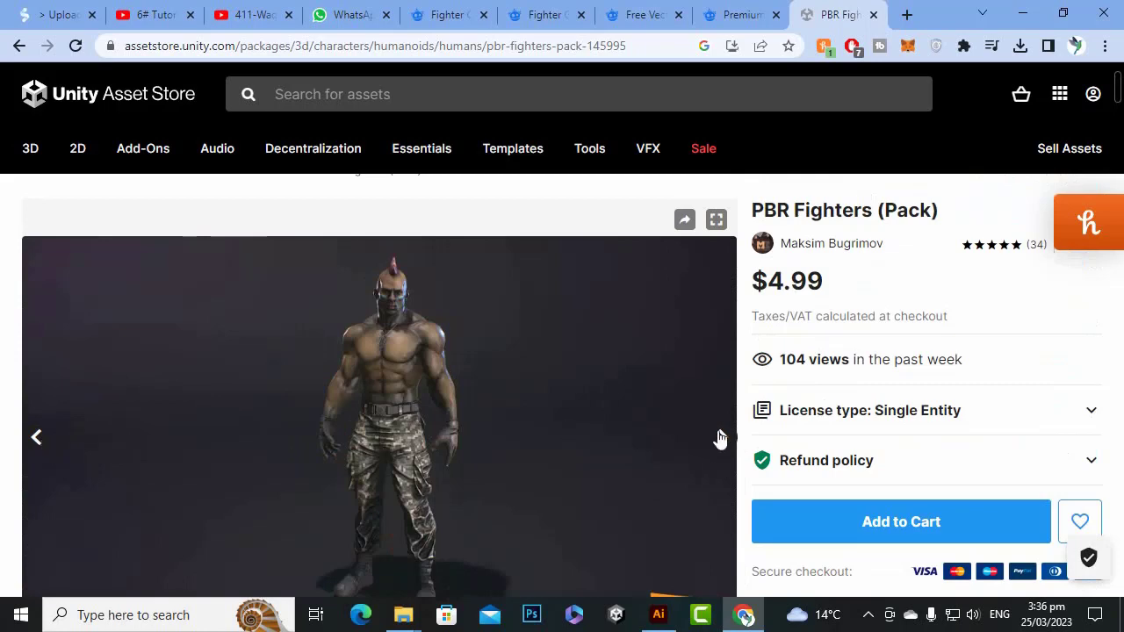
pyautogui.scroll(-1, 413, 325)
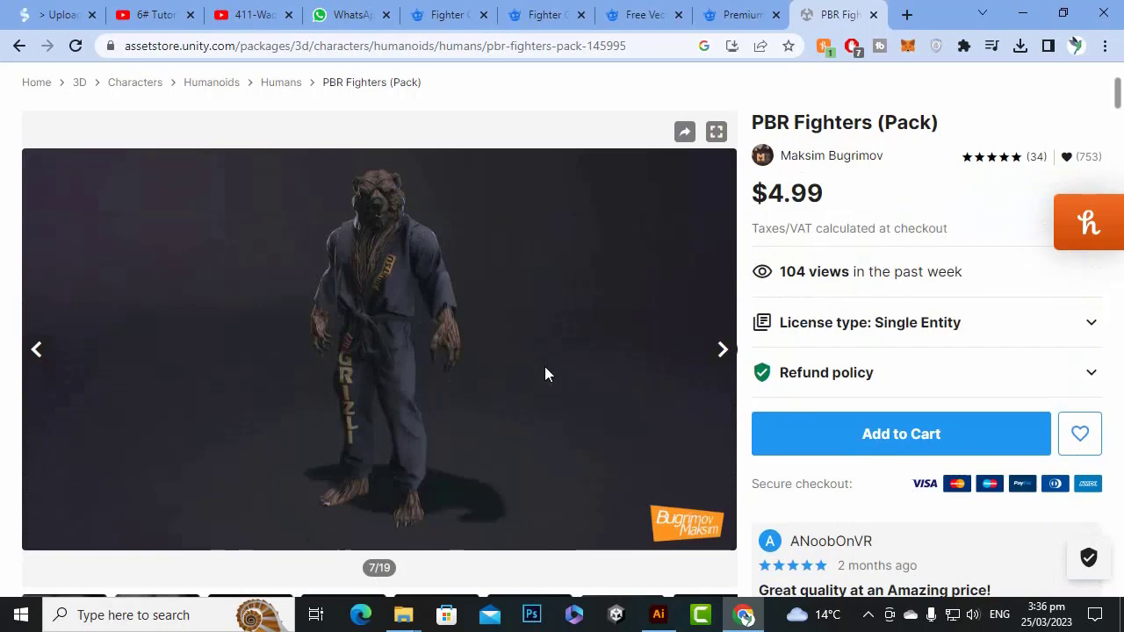
pyautogui.rightClick(319, 247)
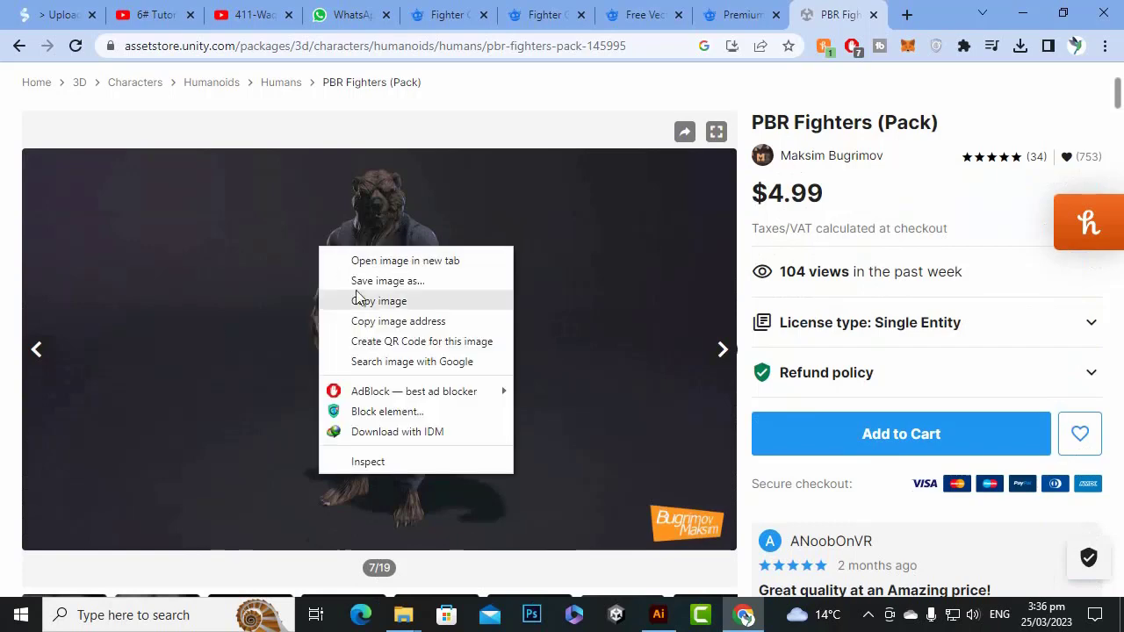
pyautogui.click(355, 284)
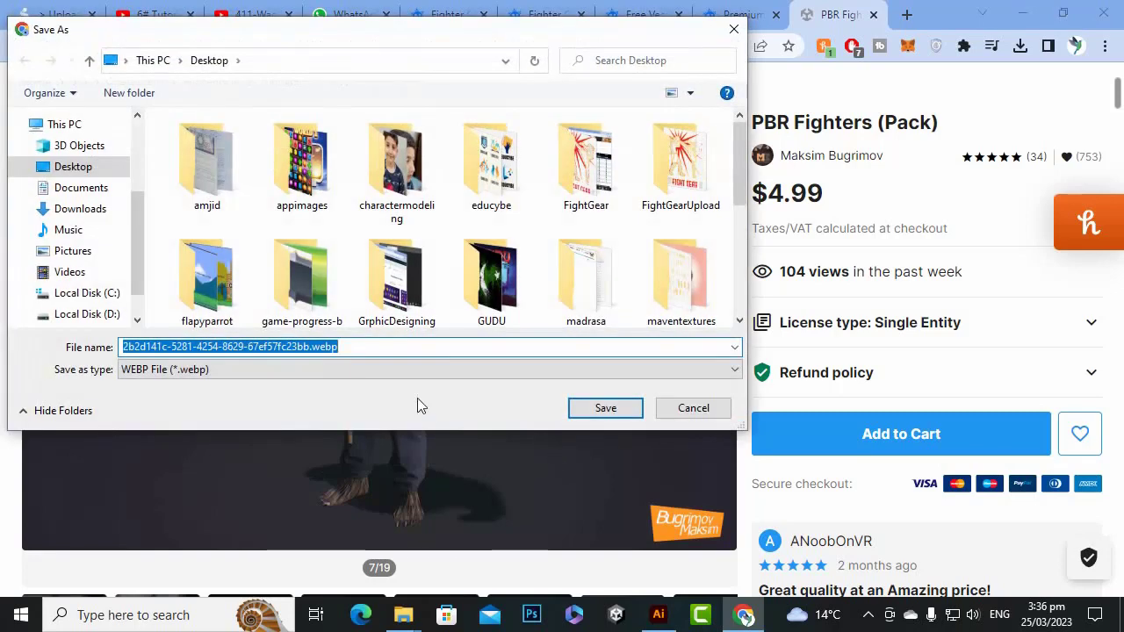
pyautogui.click(682, 408)
# Step: Switch to Snipping Tool and capture a rectangular snip of the full-body bear fighter preview
pyautogui.click(138, 613)
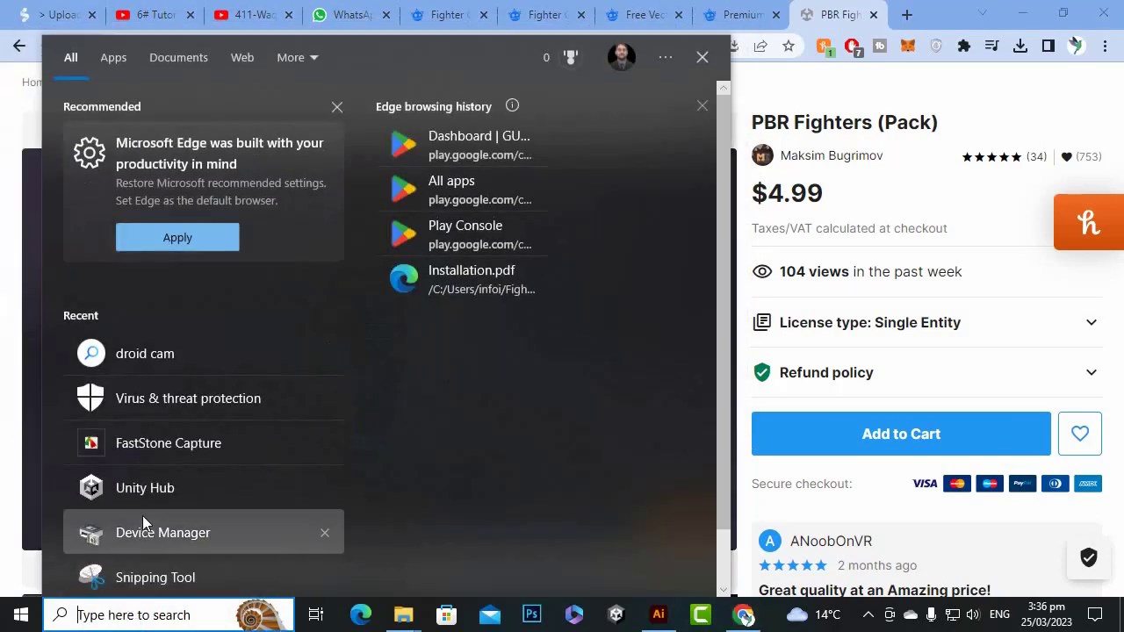
pyautogui.click(163, 577)
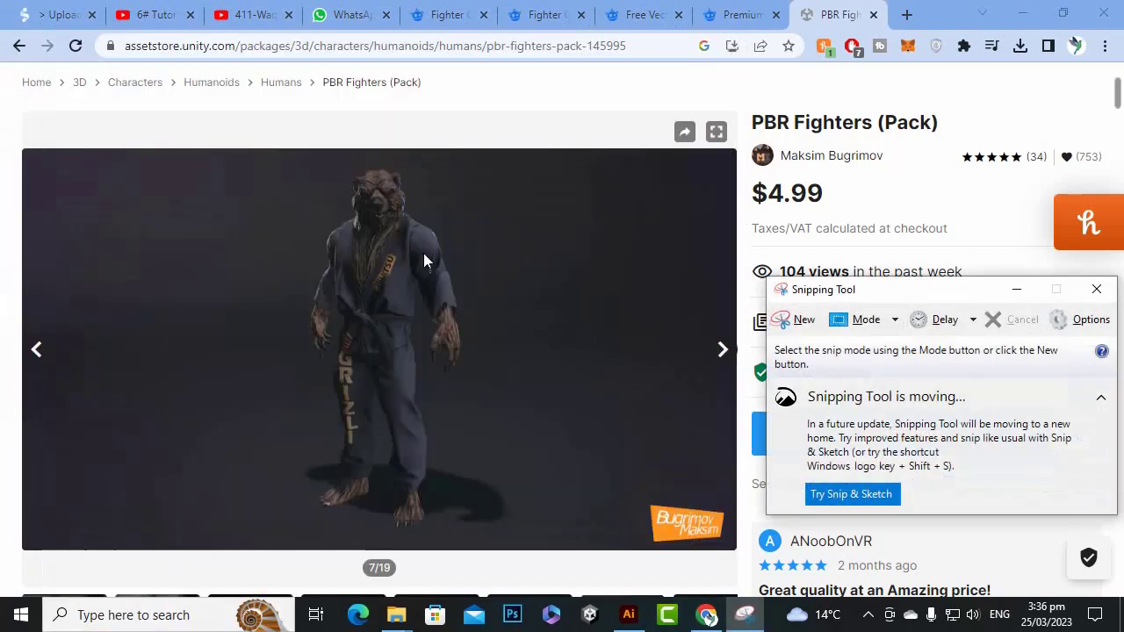
pyautogui.click(798, 322)
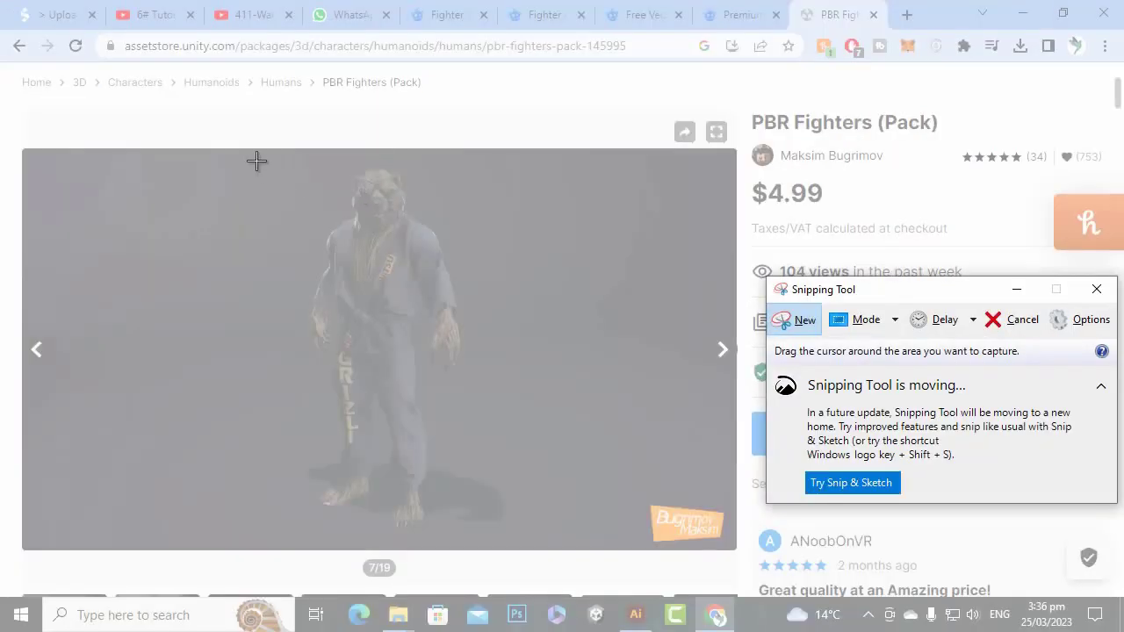
pyautogui.moveTo(257, 159); pyautogui.dragTo(523, 548)
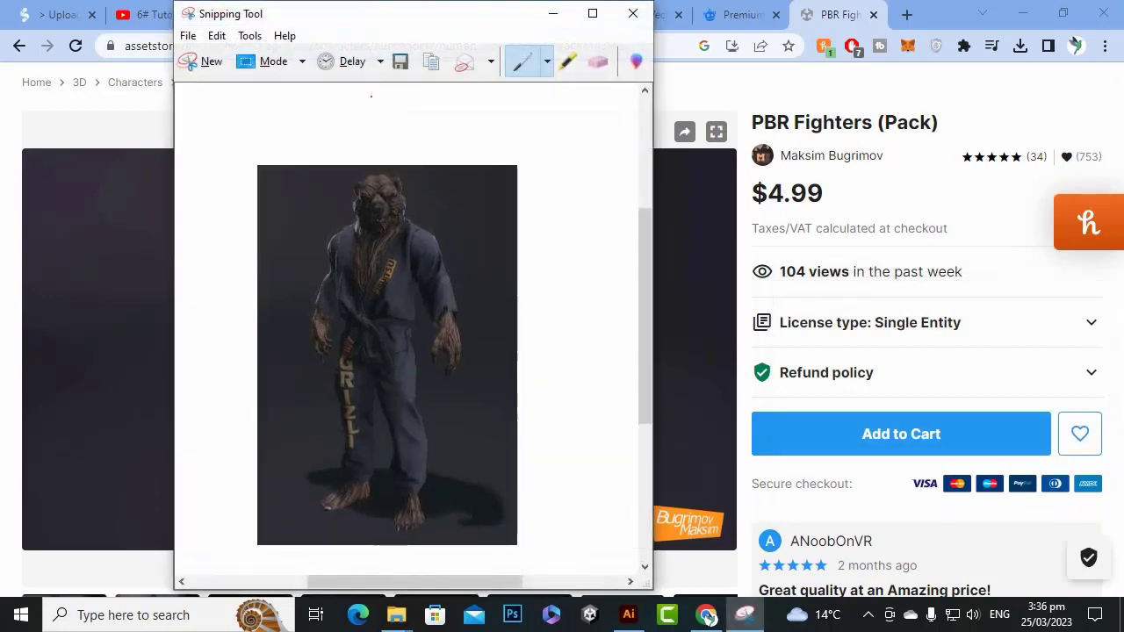
# Step: Examine the existing fighter captures in the Charachters save folder, and close Snipping Tool without saving the bear snip
pyautogui.click(403, 60)
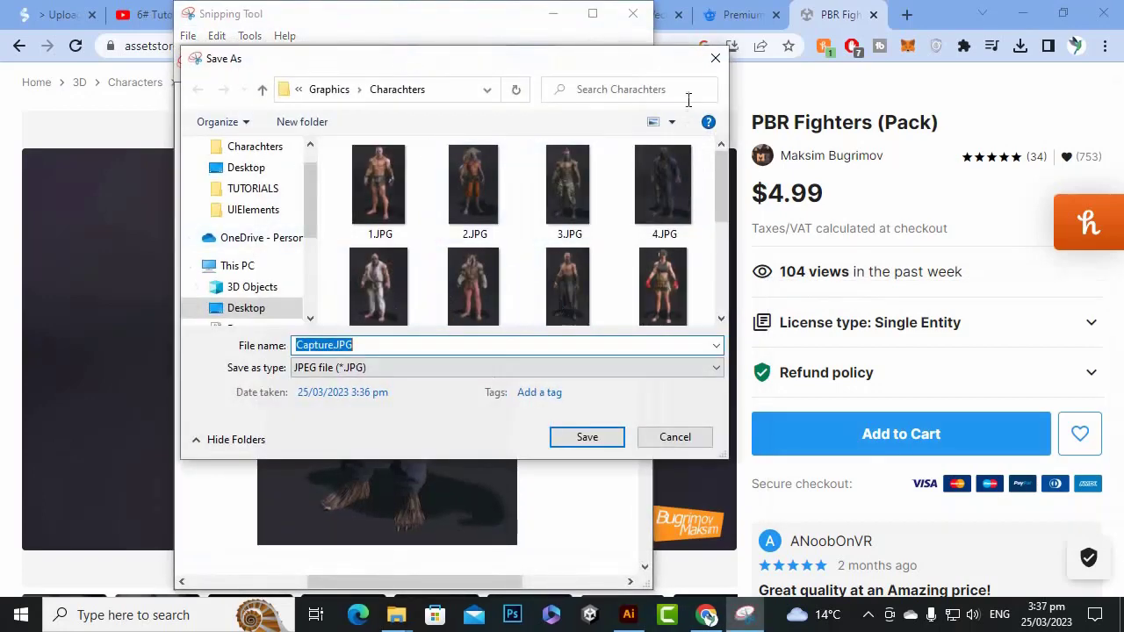
pyautogui.scroll(-3, 501, 243)
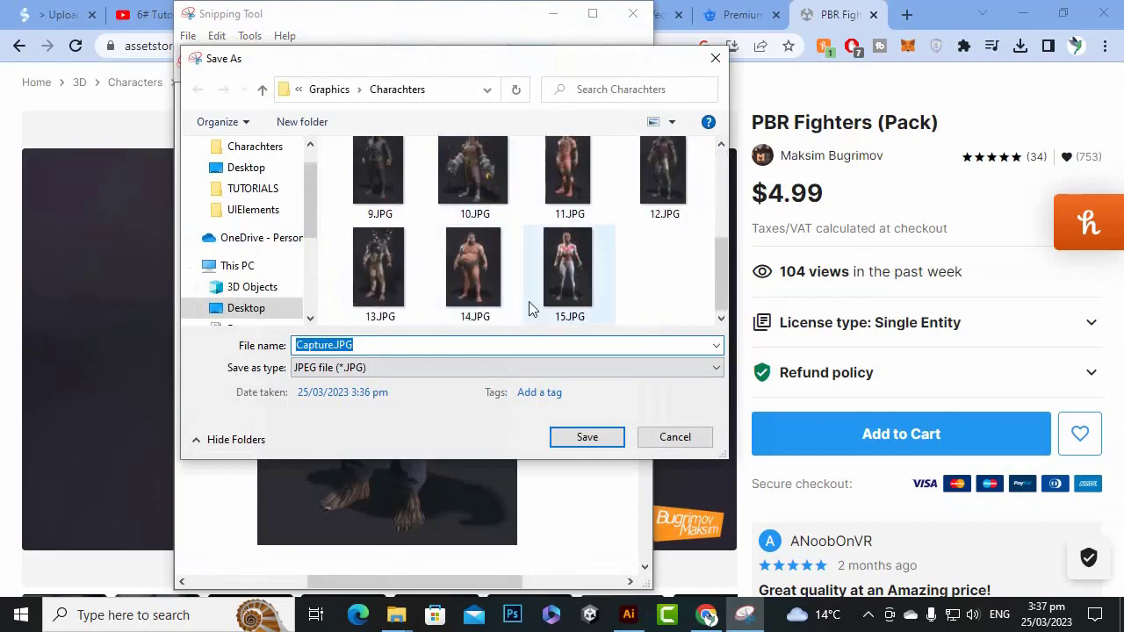
pyautogui.click(683, 441)
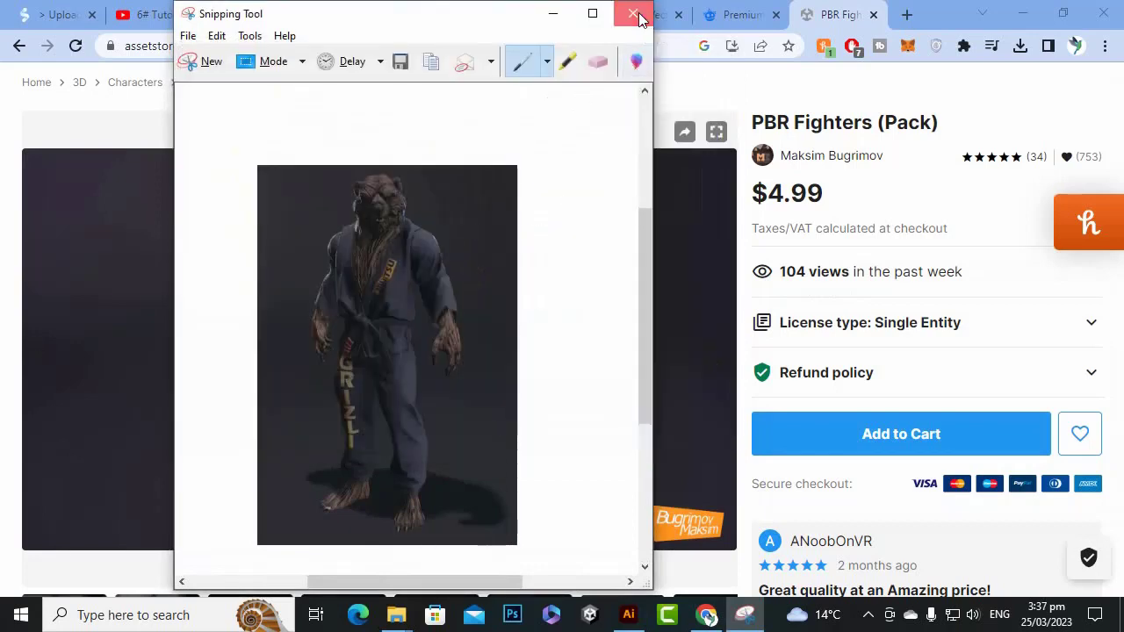
pyautogui.click(634, 14)
pyautogui.click(487, 316)
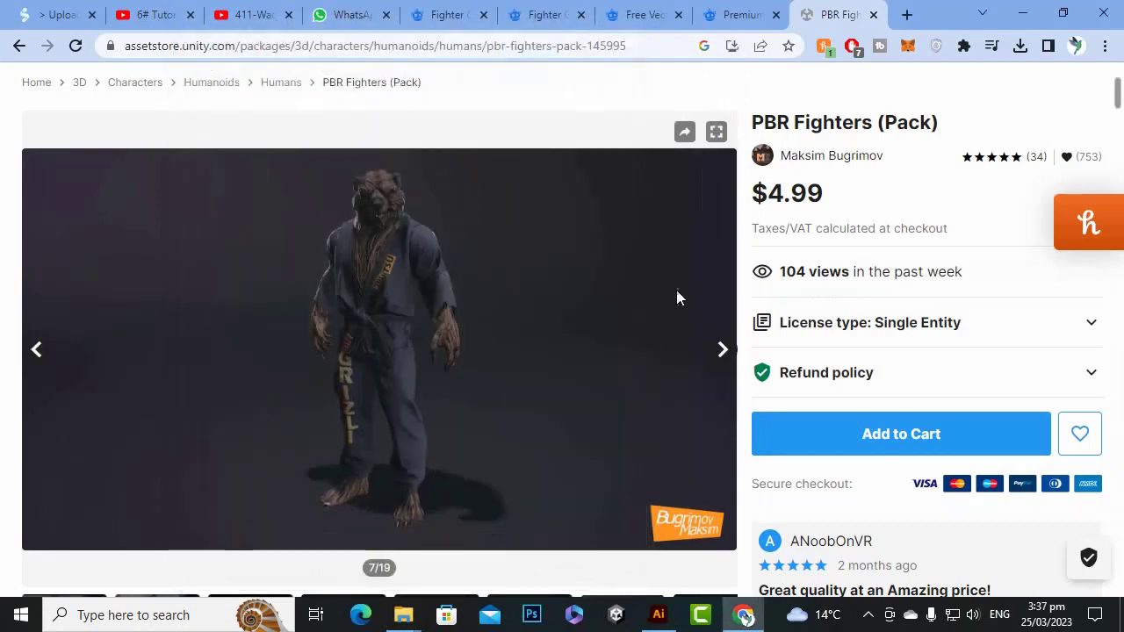
# Step: Look over the PBR Fighters (Pack) page once more and close it
pyautogui.scroll(-4, 703, 316)
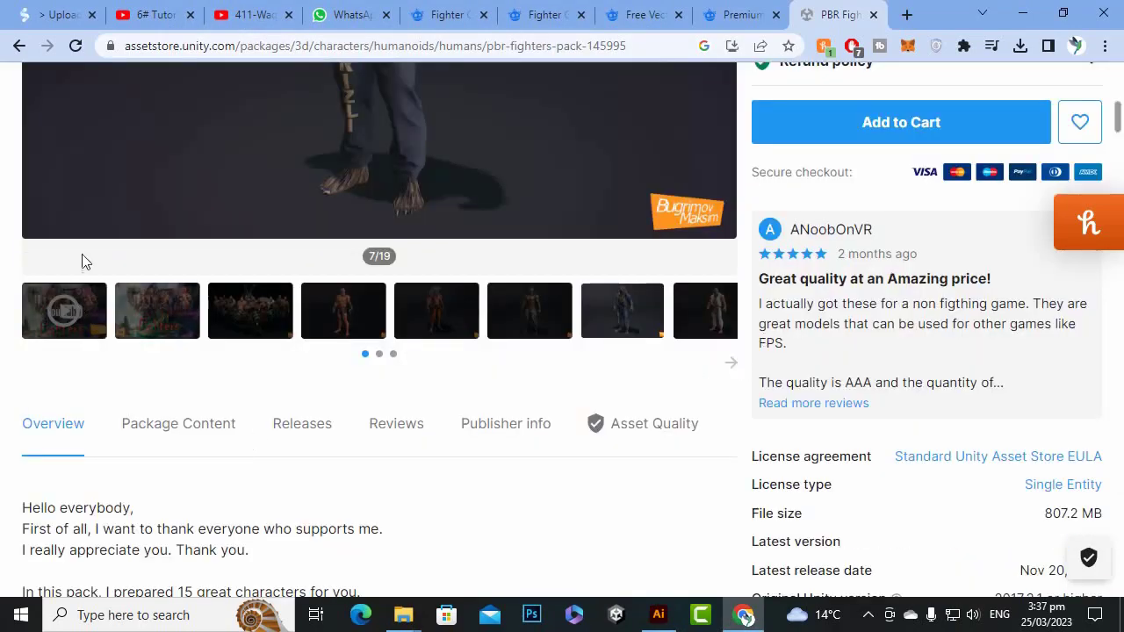
pyautogui.scroll(2, 472, 203)
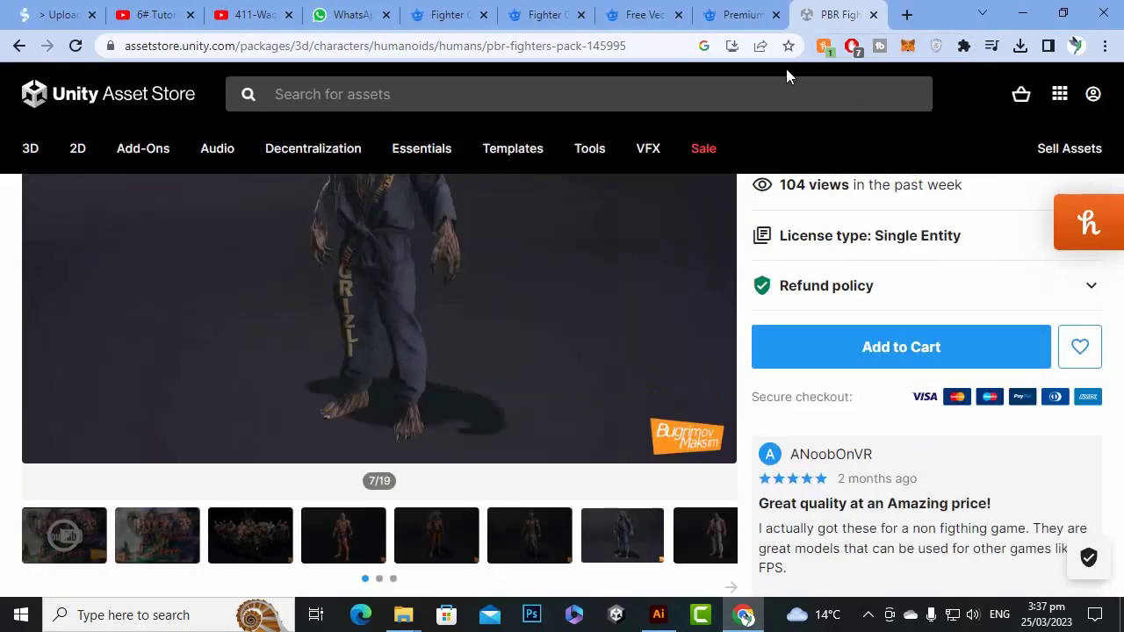
pyautogui.scroll(3, 786, 69)
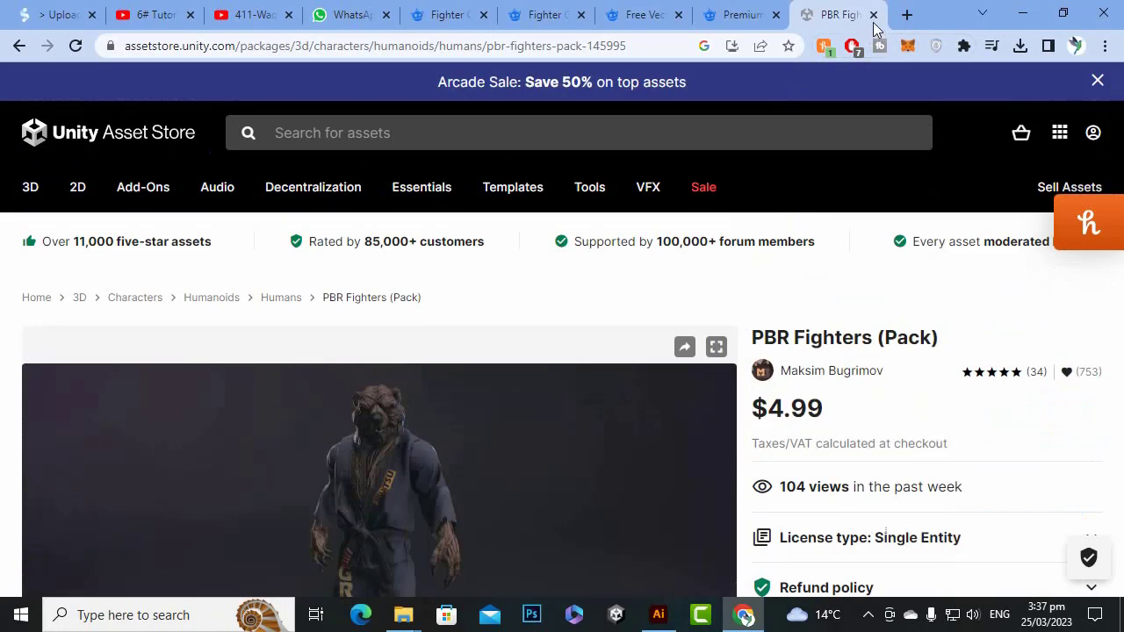
pyautogui.click(873, 15)
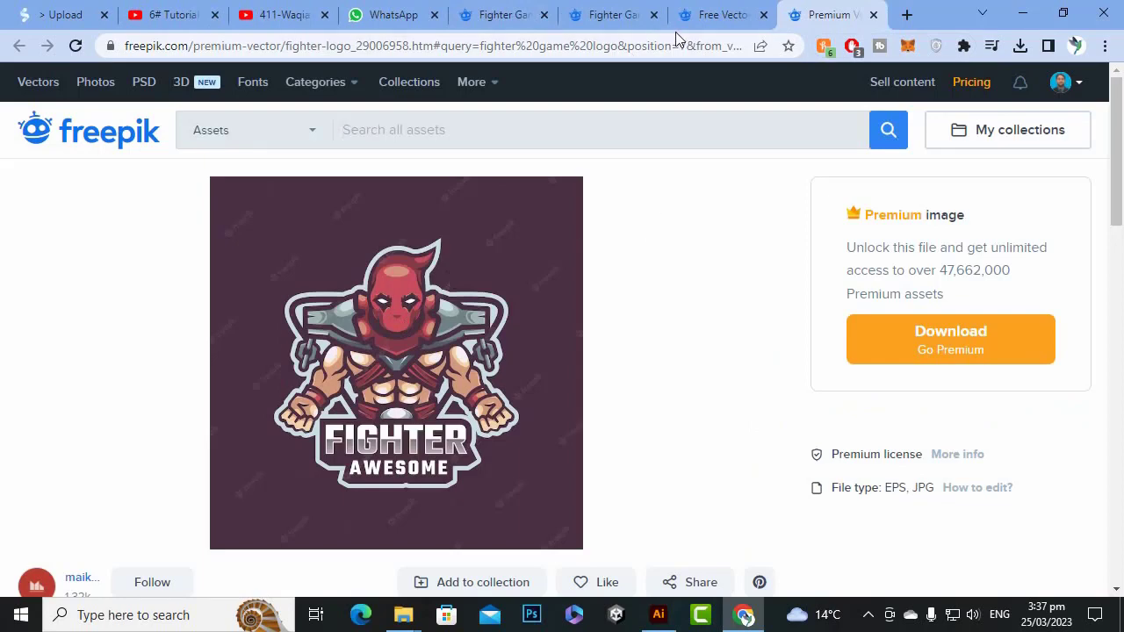
# Step: Review the open Freepik pages: the wrestling logo vector, the "fighter game logo" results and the "fighter game ui" results
pyautogui.click(711, 15)
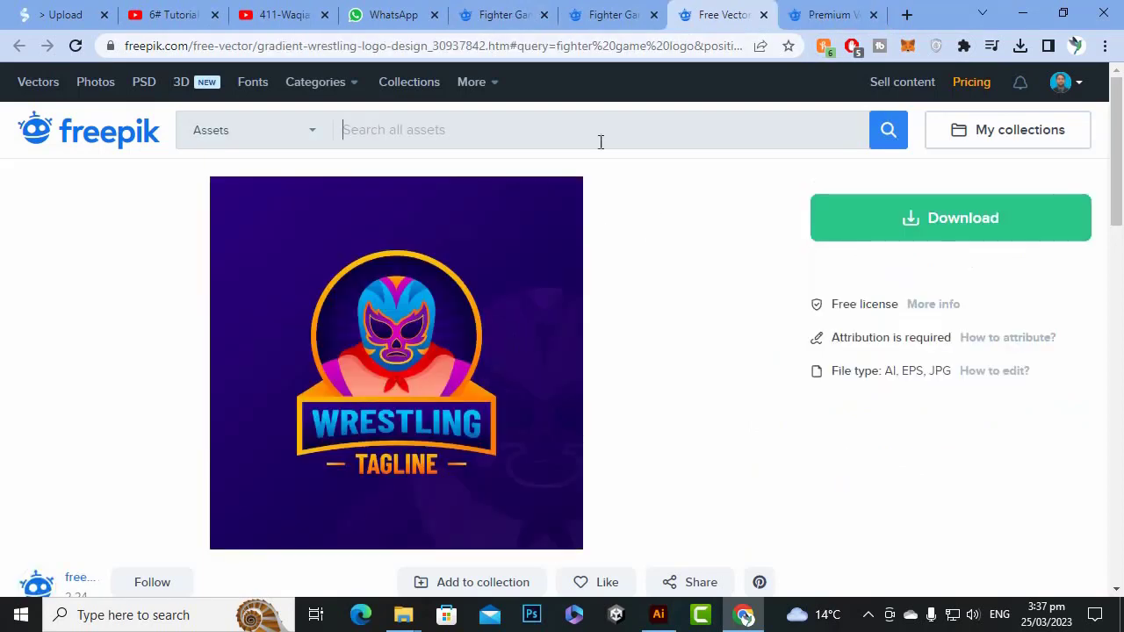
pyautogui.click(632, 14)
pyautogui.scroll(3, 507, 209)
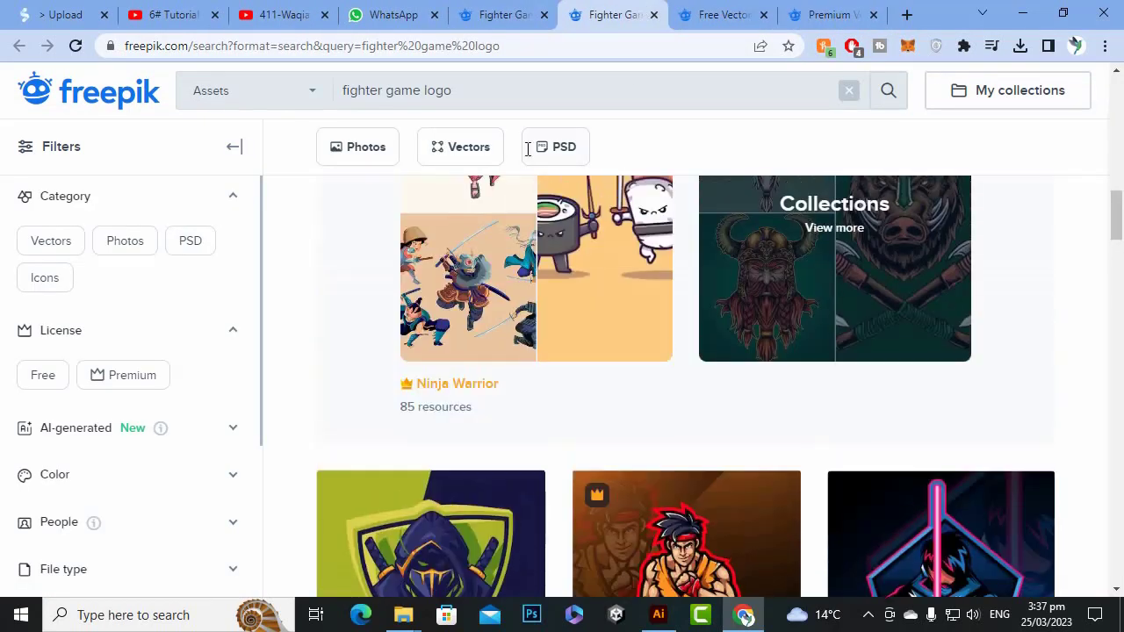
pyautogui.click(507, 12)
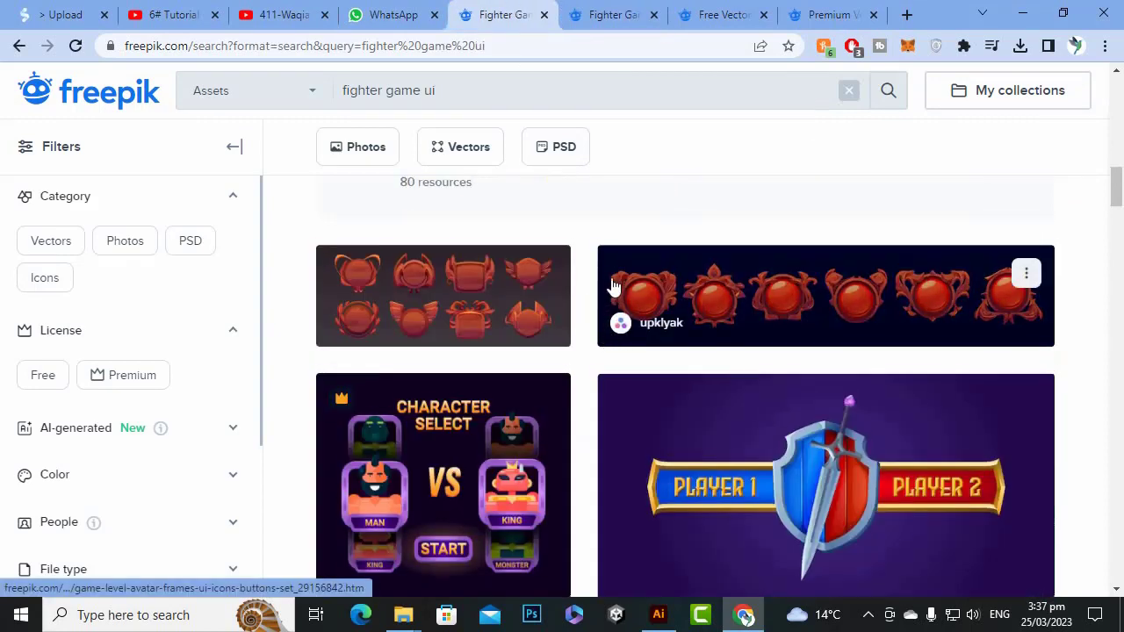
# Step: Browse the "fighter game ui" search results to examine the frames, progress bars, avatar panels and level badges
pyautogui.scroll(1, 609, 284)
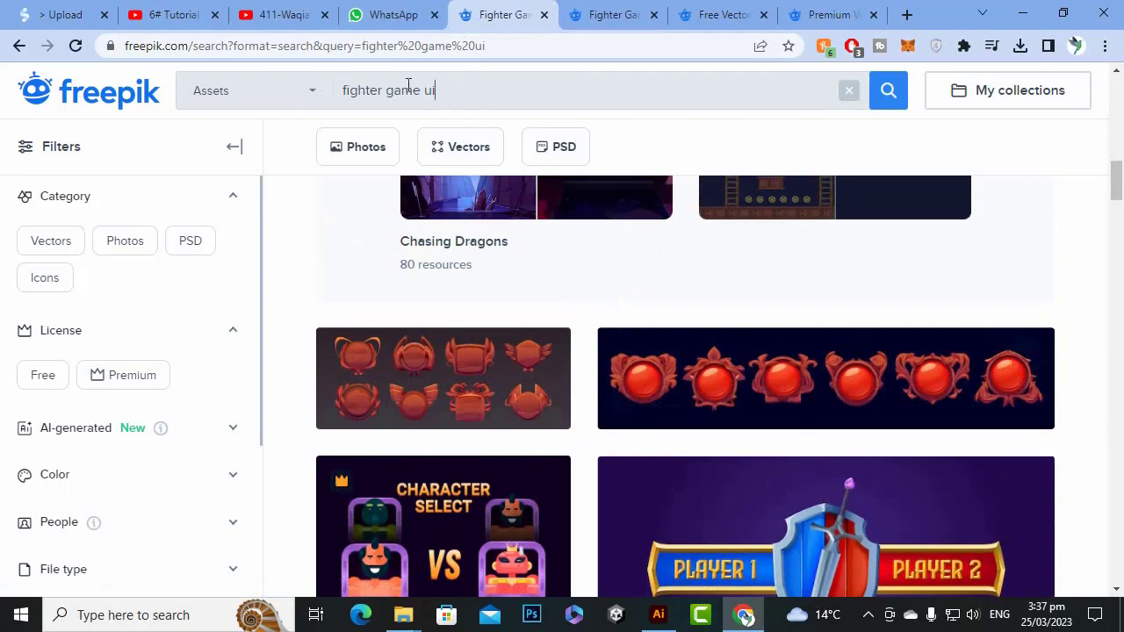
pyautogui.scroll(3, 411, 237)
pyautogui.scroll(4, 414, 243)
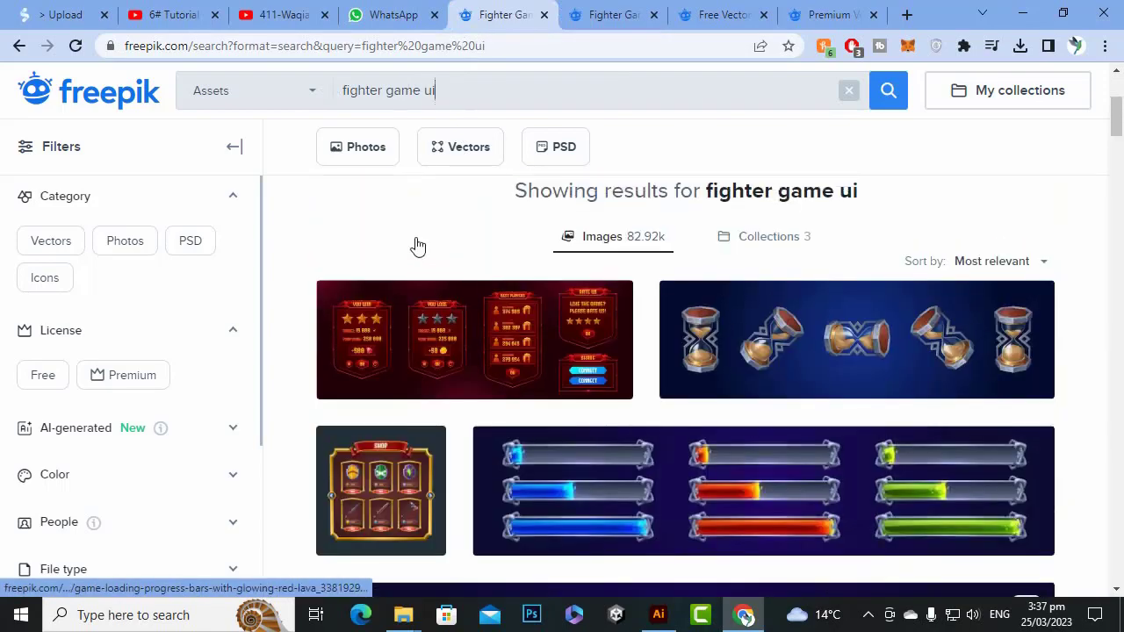
pyautogui.scroll(-3, 417, 244)
pyautogui.scroll(-10, 418, 244)
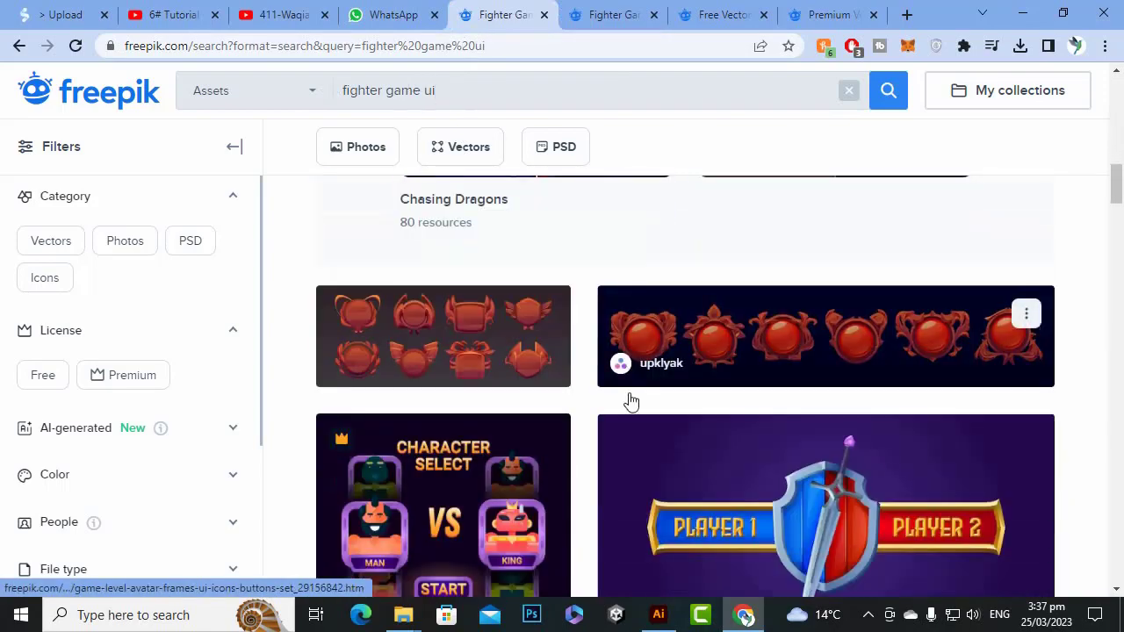
pyautogui.scroll(-6, 629, 401)
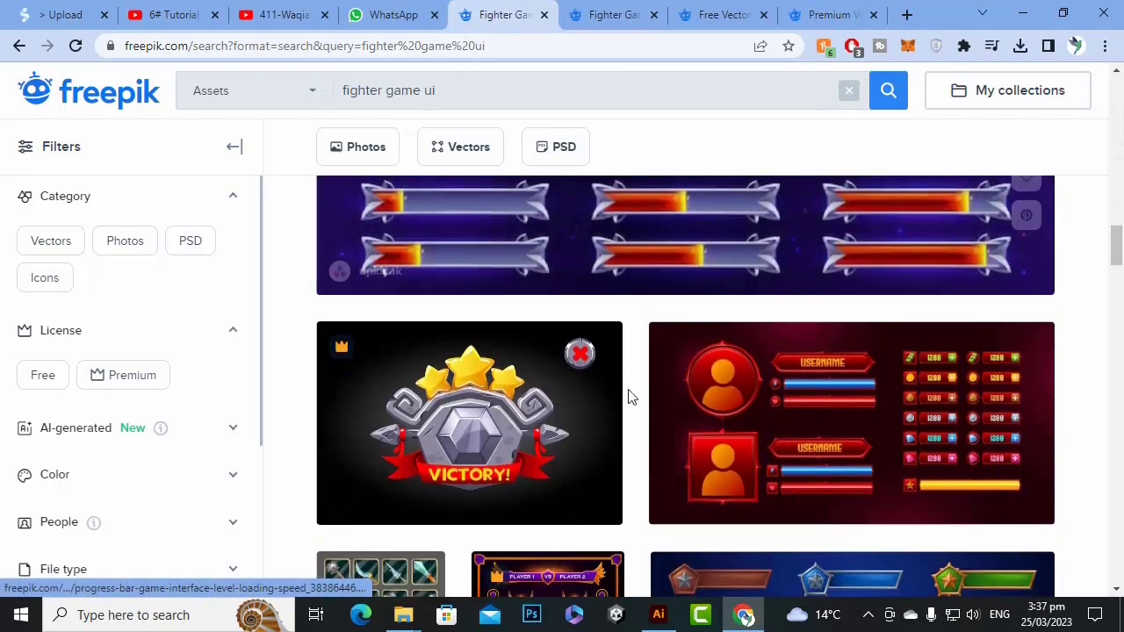
pyautogui.scroll(-3, 628, 396)
pyautogui.scroll(-2, 628, 395)
pyautogui.scroll(3, 714, 413)
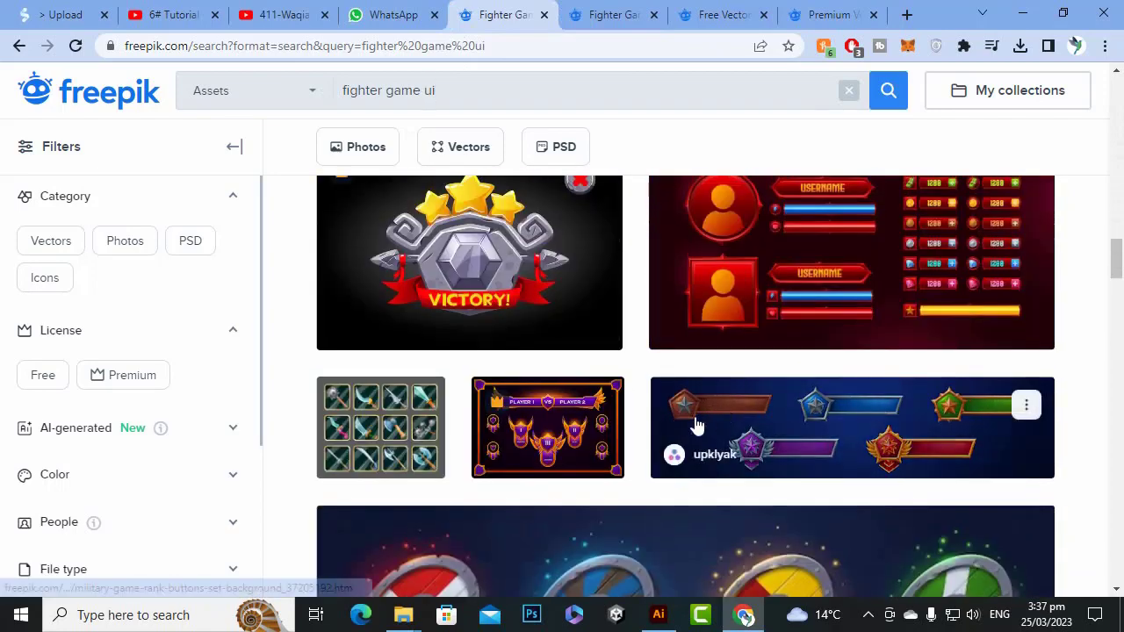
pyautogui.scroll(-5, 659, 418)
pyautogui.scroll(-8, 649, 413)
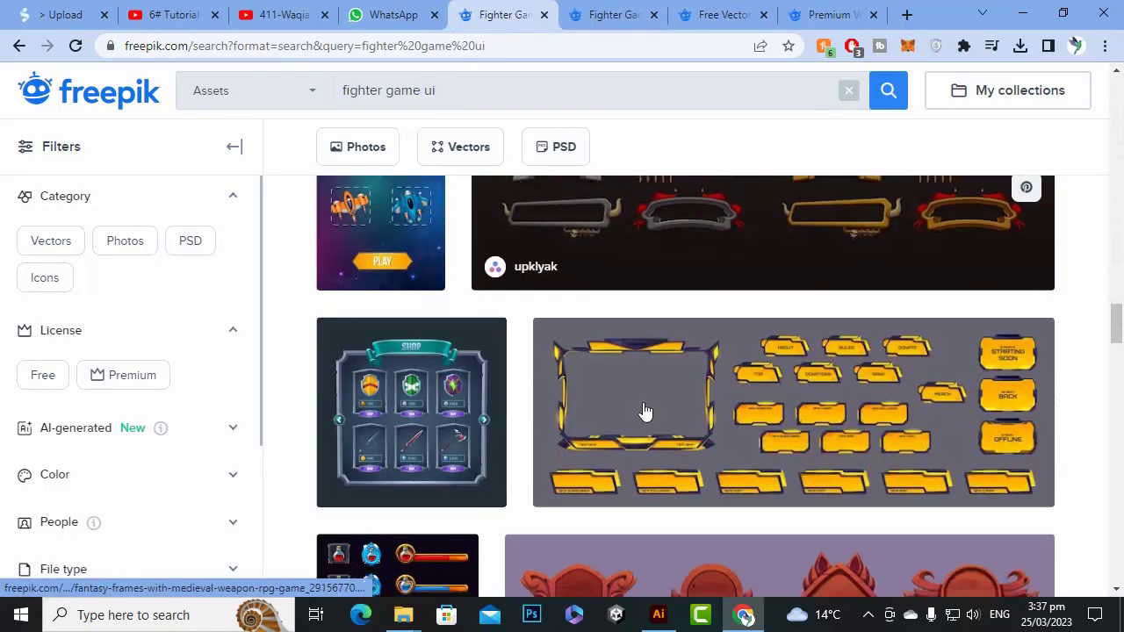
pyautogui.scroll(-8, 643, 408)
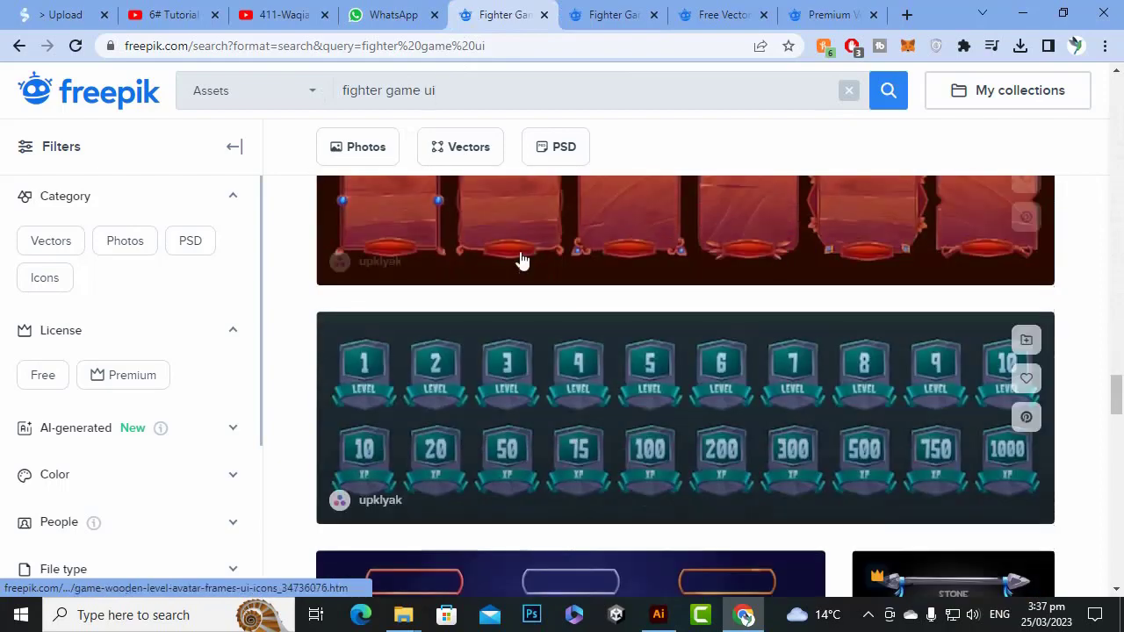
pyautogui.scroll(1, 563, 328)
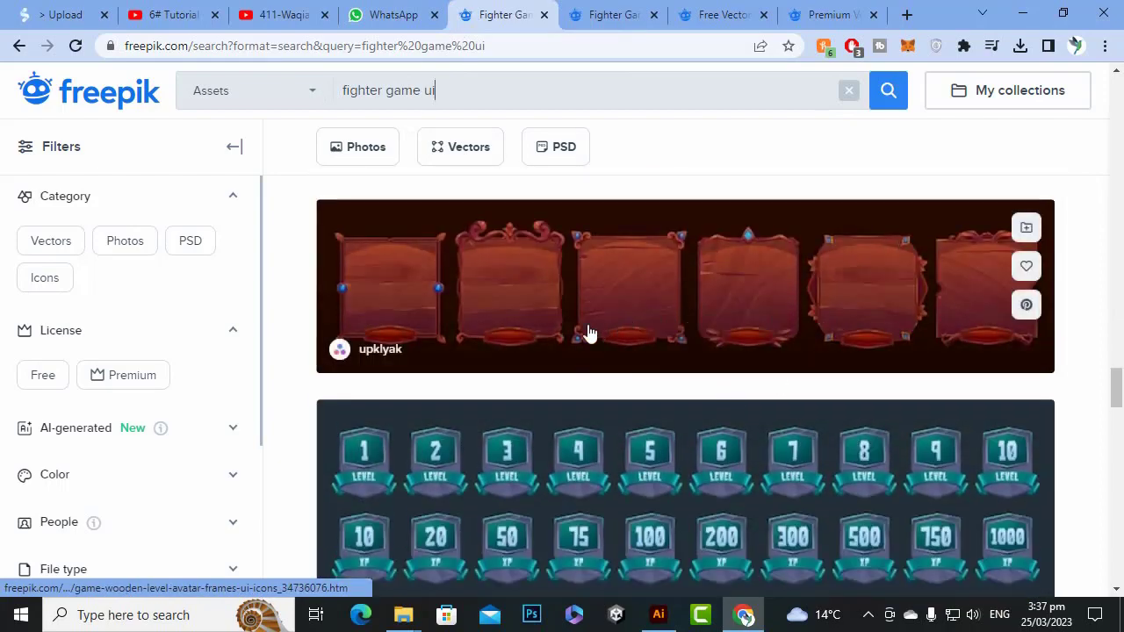
pyautogui.scroll(-4, 593, 448)
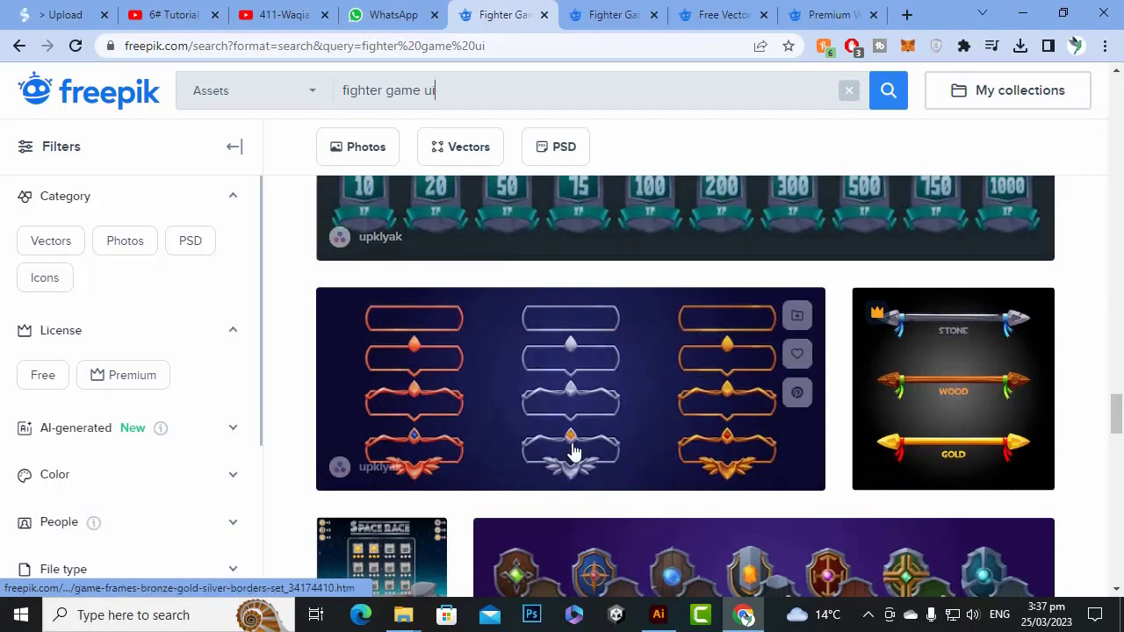
pyautogui.scroll(-3, 571, 450)
pyautogui.scroll(4, 622, 461)
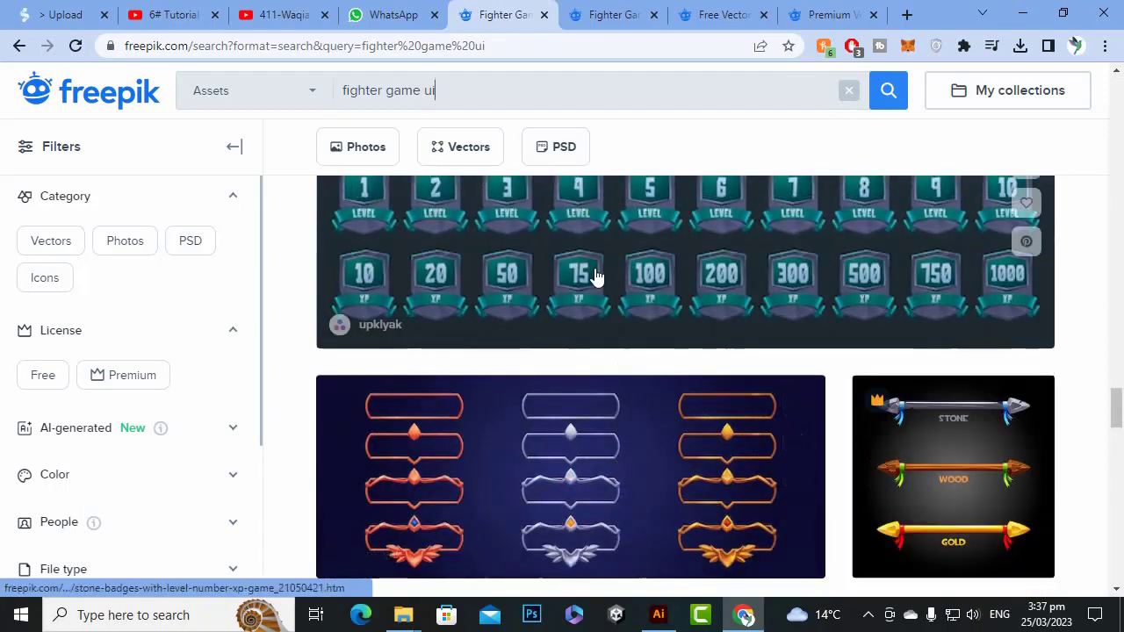
pyautogui.rightClick(557, 275)
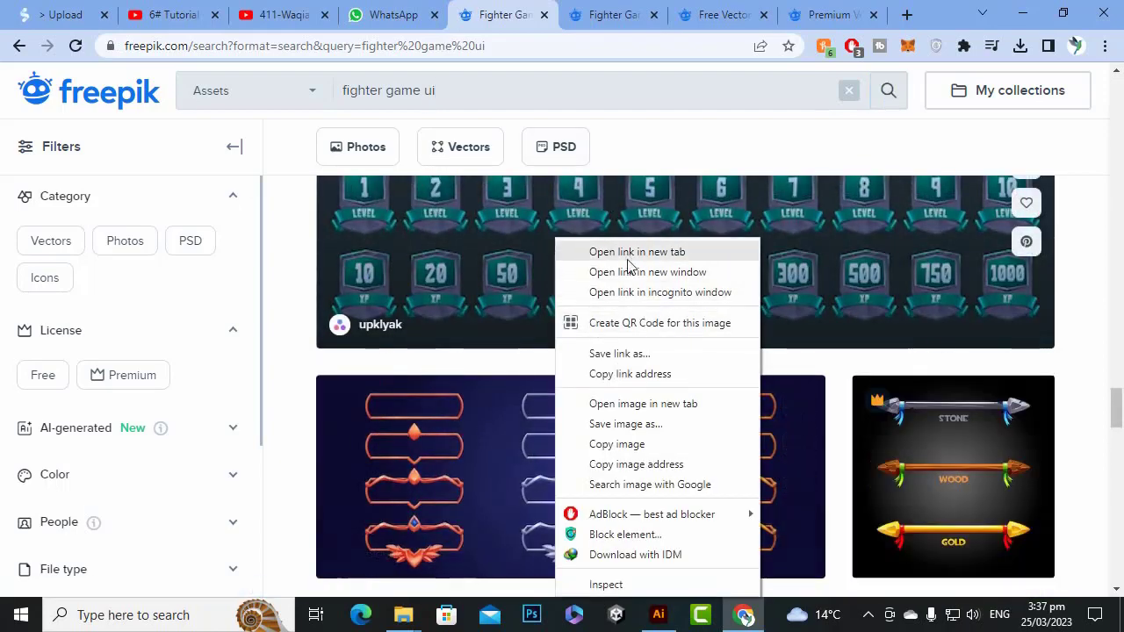
pyautogui.click(1112, 404)
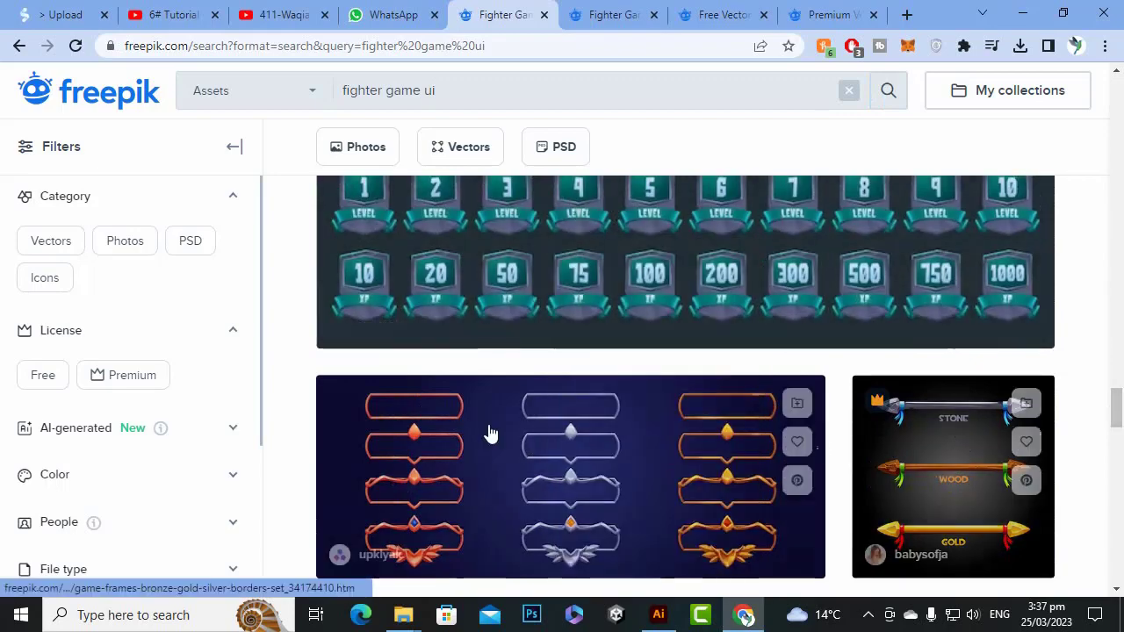
pyautogui.scroll(-3, 479, 431)
pyautogui.scroll(6, 584, 431)
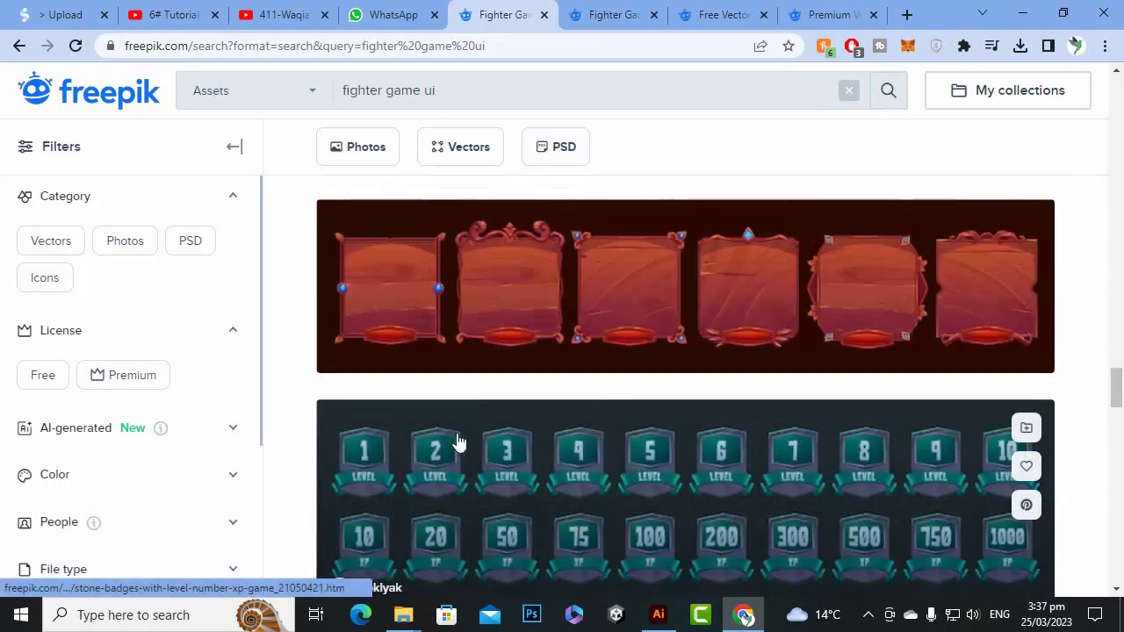
# Step: Look back through the "fighter game ui" results, examining the shields, victory label, progress bars and player-versus-player graphics
pyautogui.scroll(7, 457, 442)
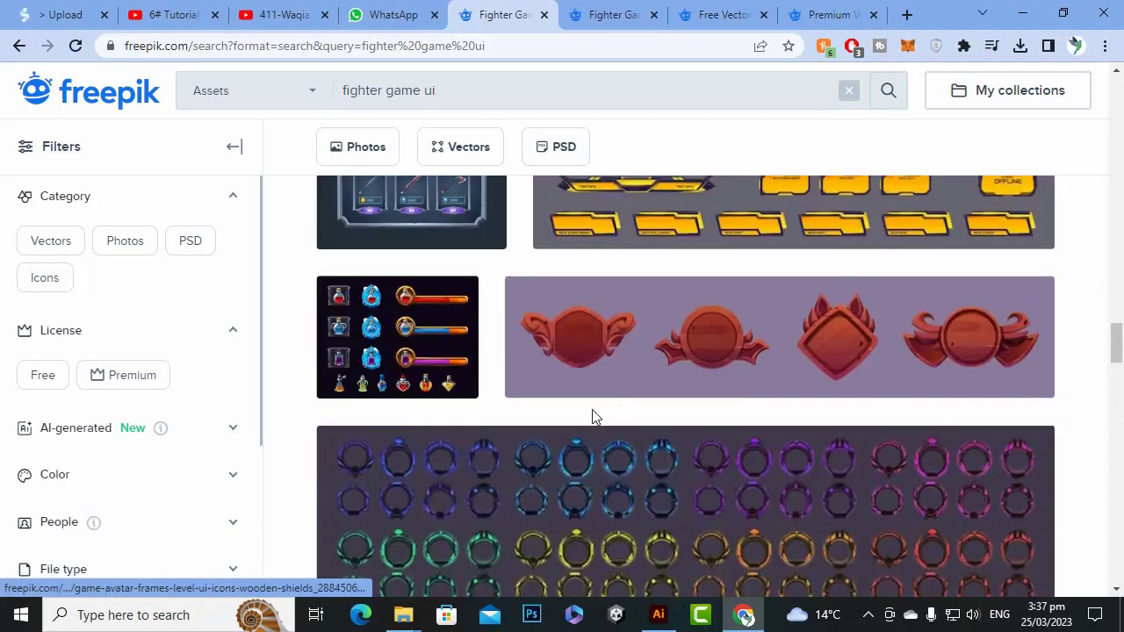
pyautogui.scroll(5, 593, 417)
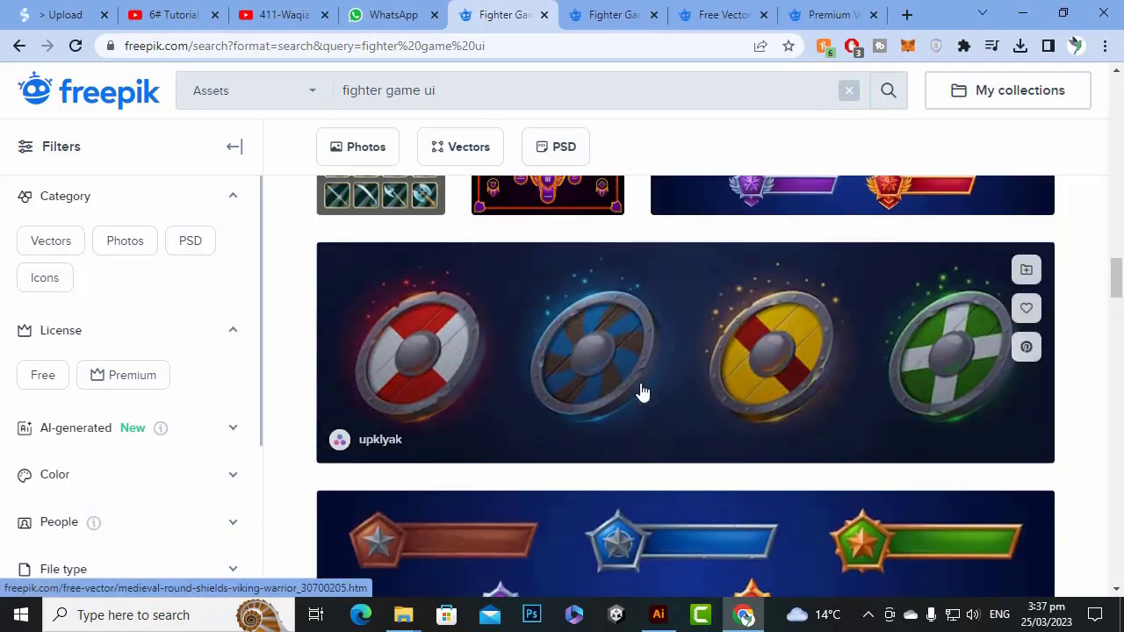
pyautogui.scroll(4, 614, 391)
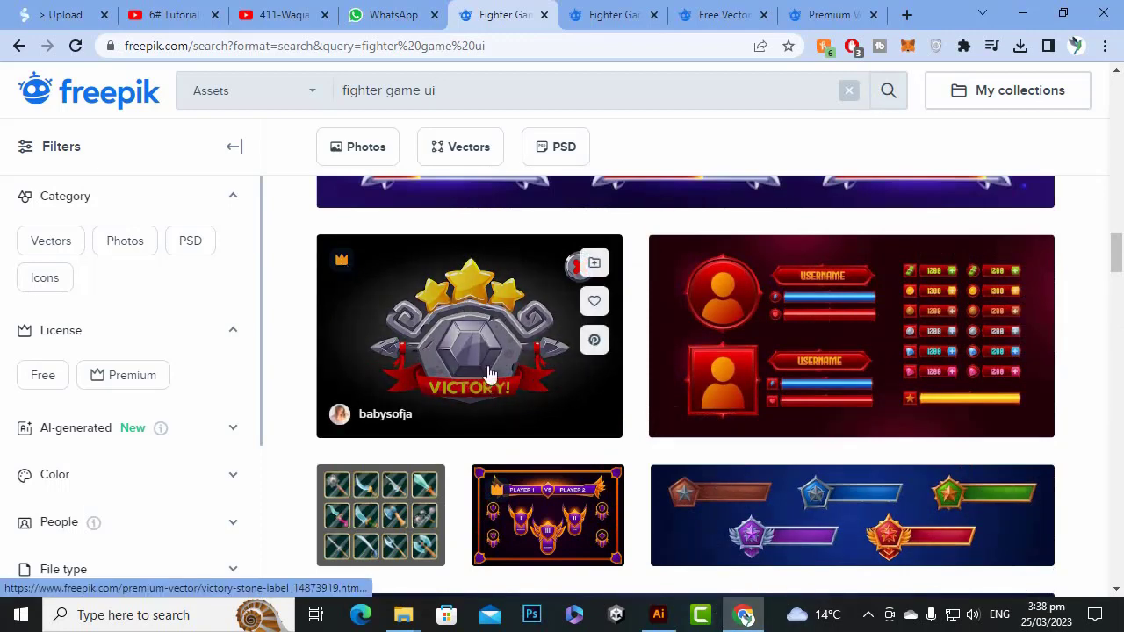
pyautogui.scroll(4, 490, 367)
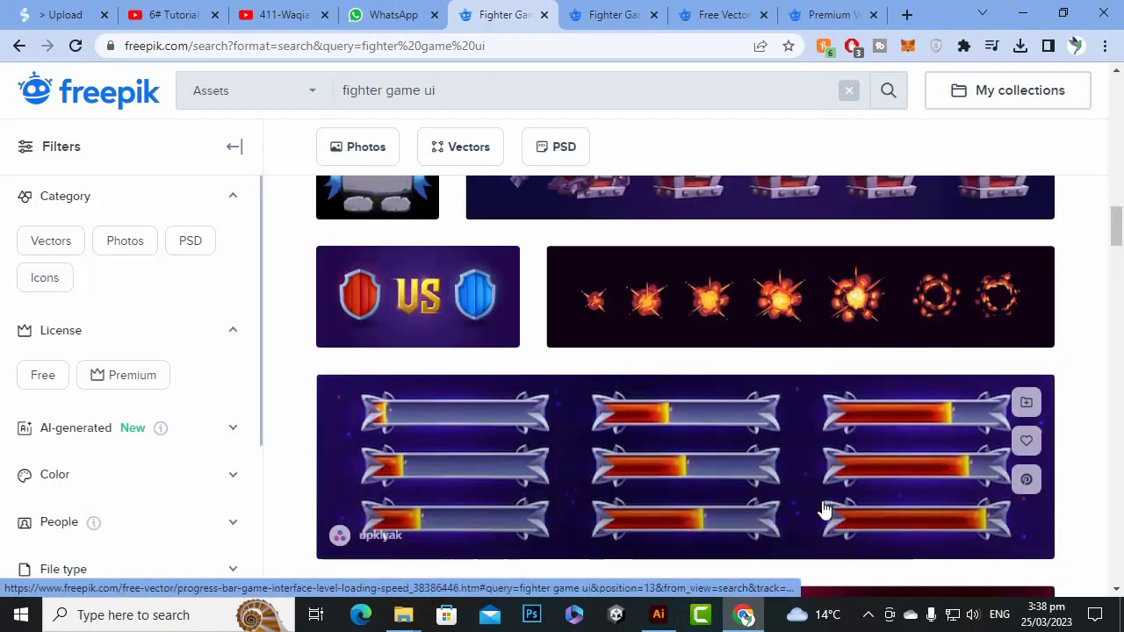
pyautogui.scroll(4, 685, 445)
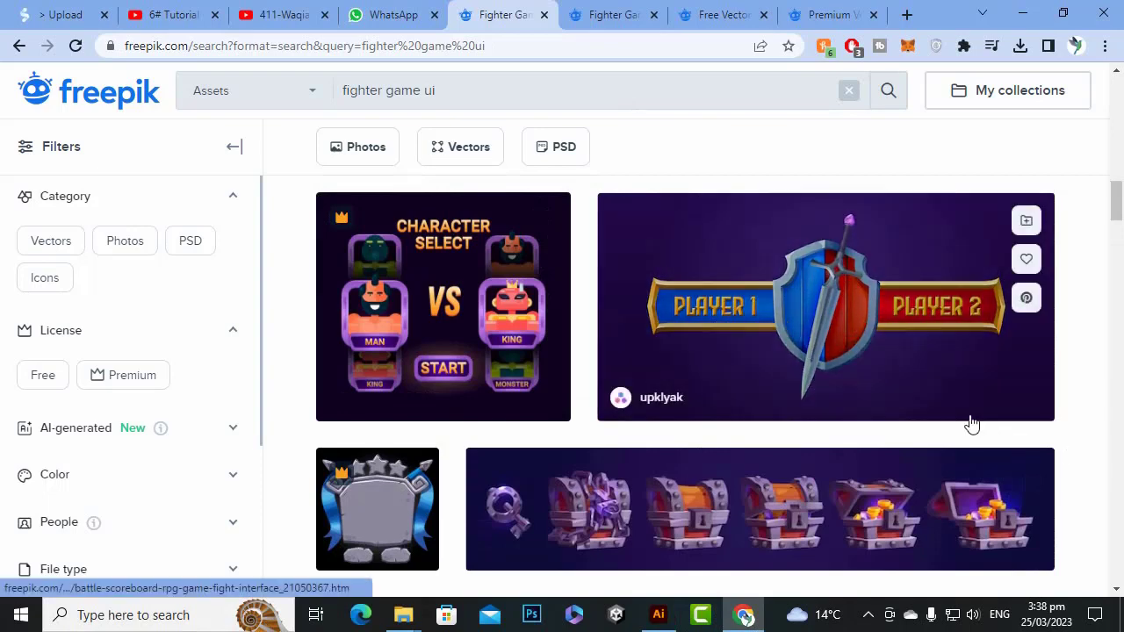
pyautogui.scroll(-2, 966, 419)
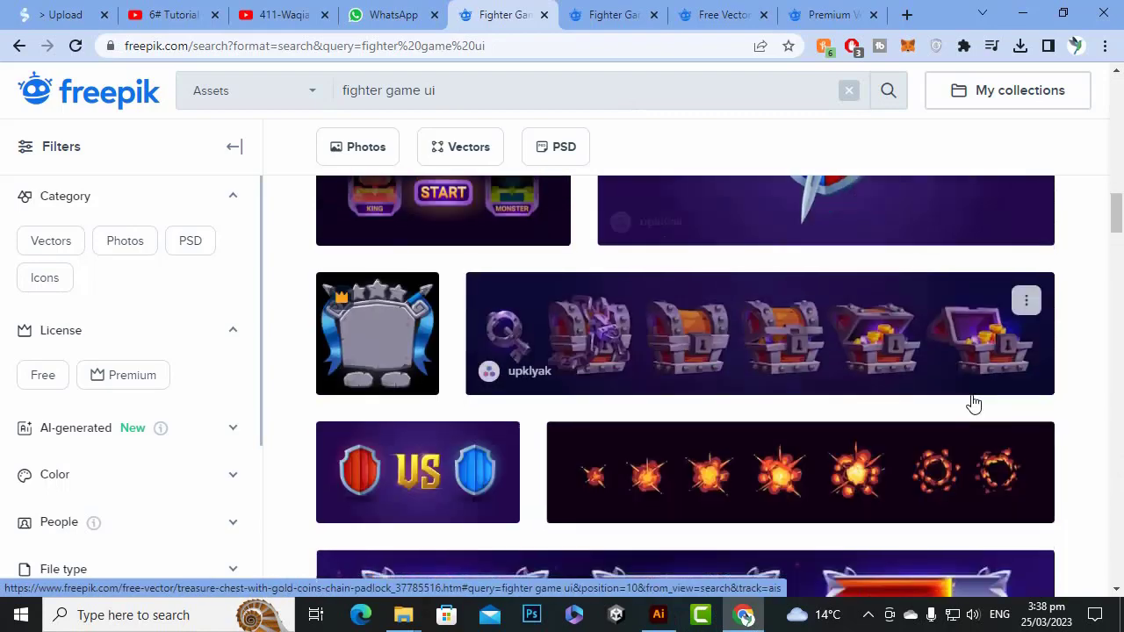
pyautogui.scroll(-4, 966, 412)
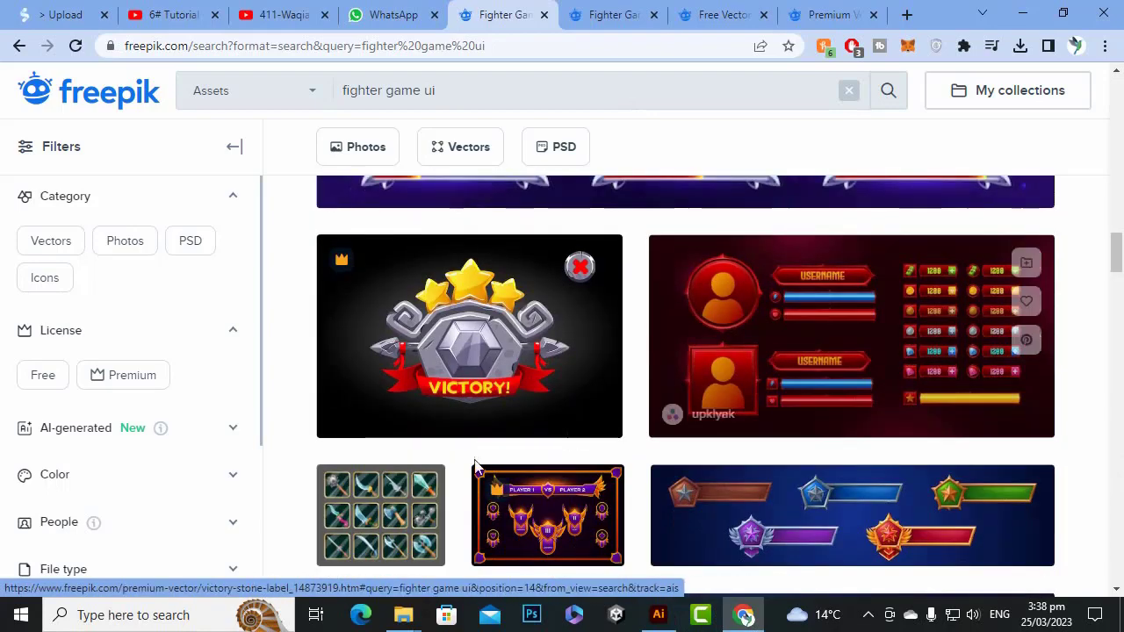
# Step: Check the Illustrator start screen, return to Chrome and compare the "fighter game logo" results with the "fighter game ui" results
pyautogui.click(657, 614)
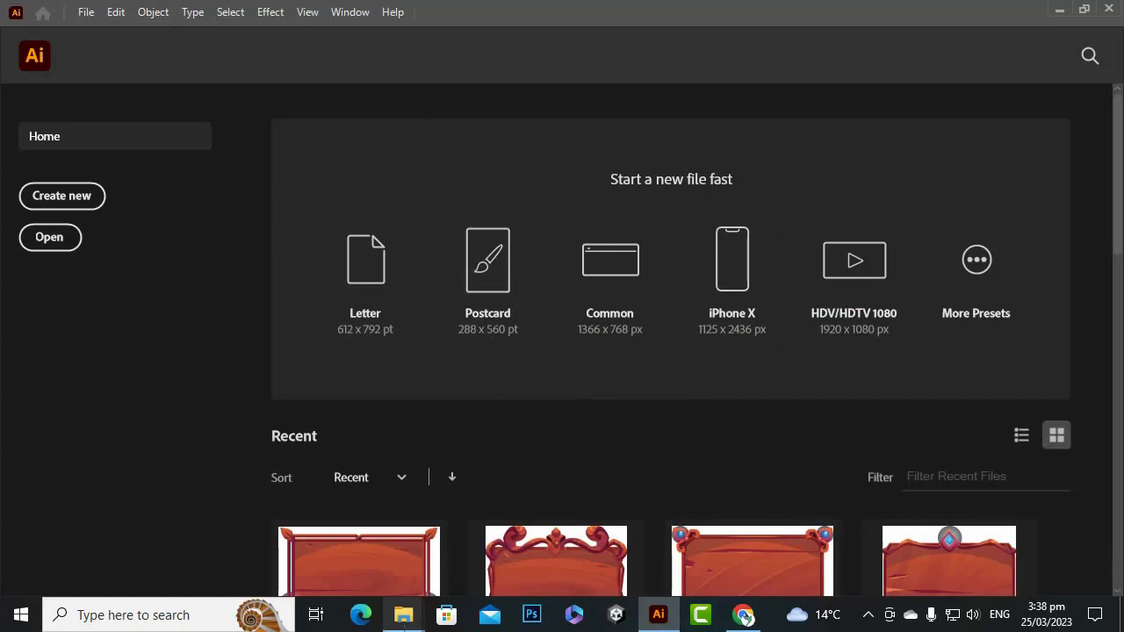
pyautogui.click(757, 618)
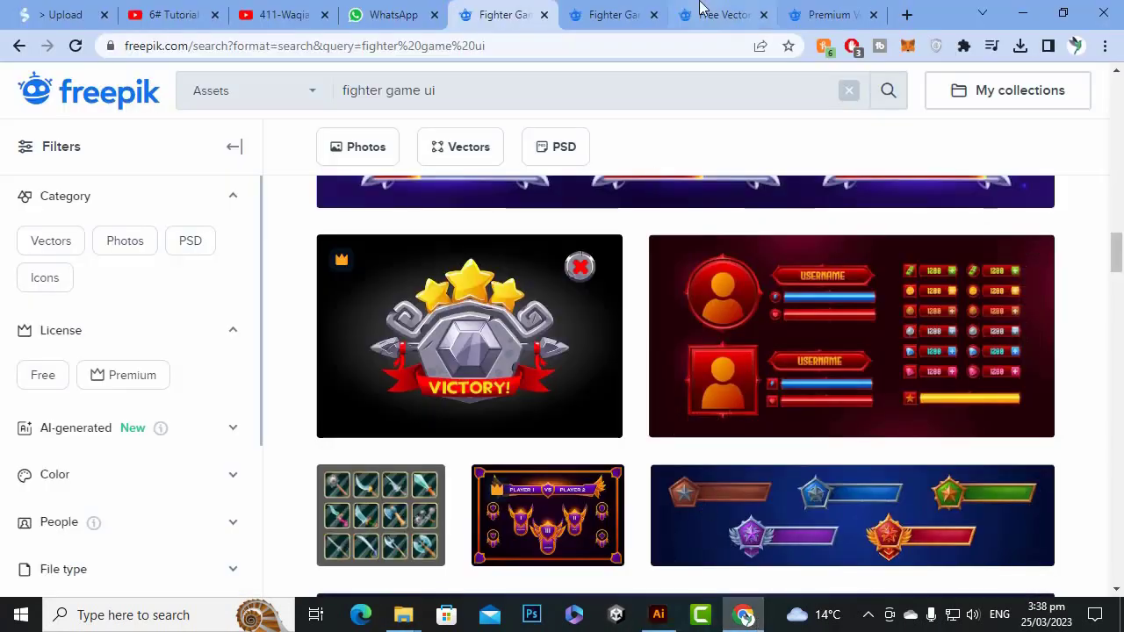
pyautogui.click(645, 8)
pyautogui.scroll(-3, 577, 465)
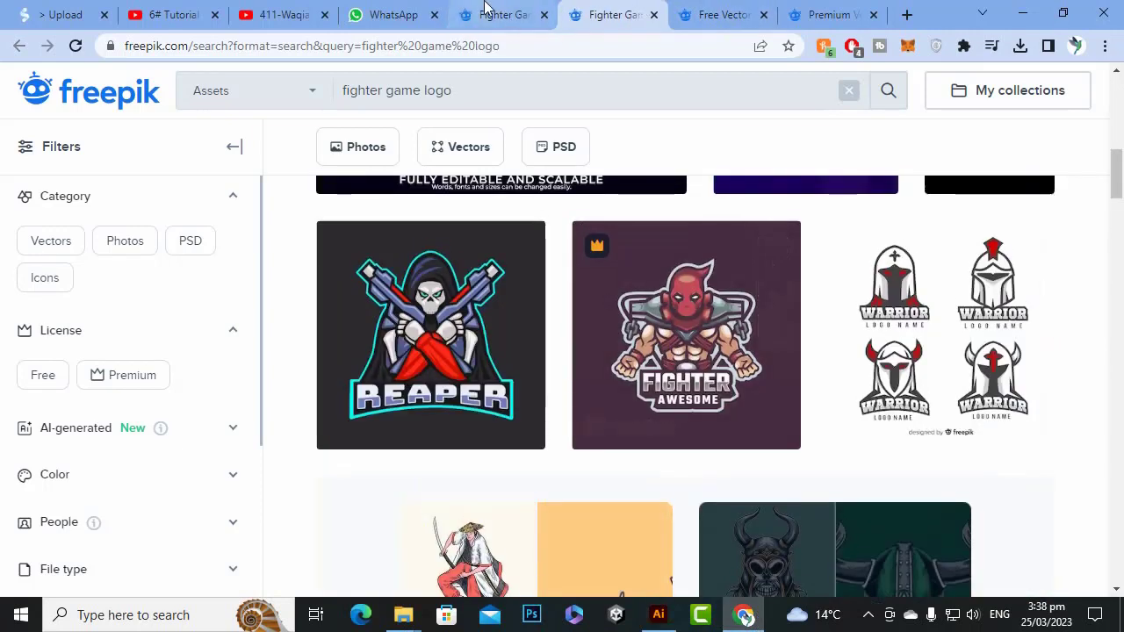
pyautogui.click(502, 14)
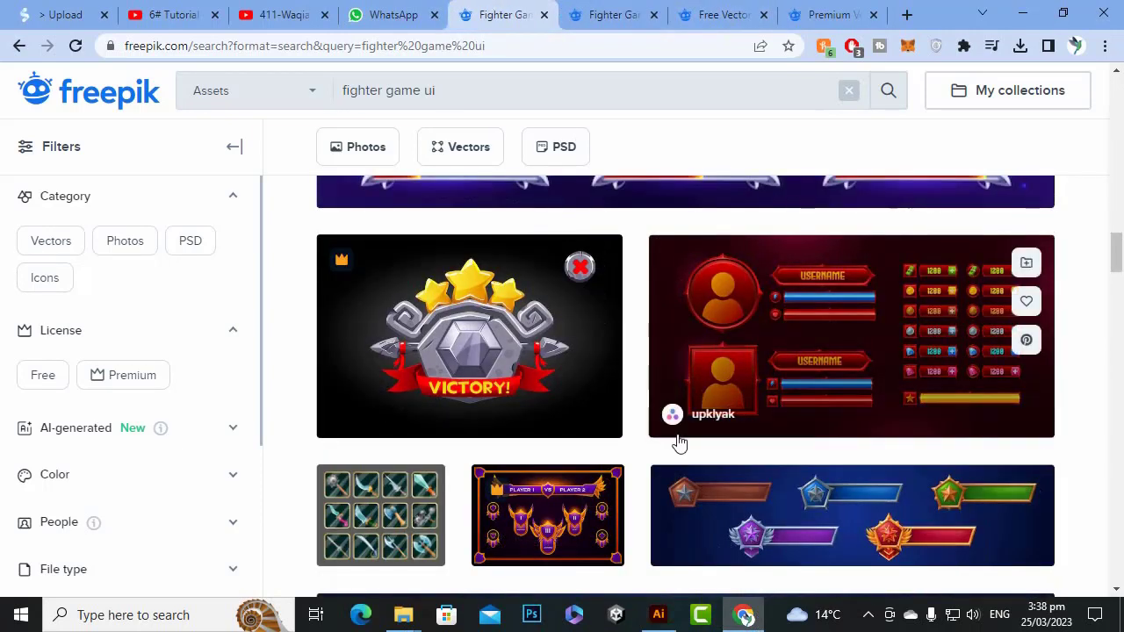
# Step: Return to the "fighter game logo" results and examine the first designs, including the Fighters, Fighting Club, Warrior, Fight and Reaper logos
pyautogui.click(615, 11)
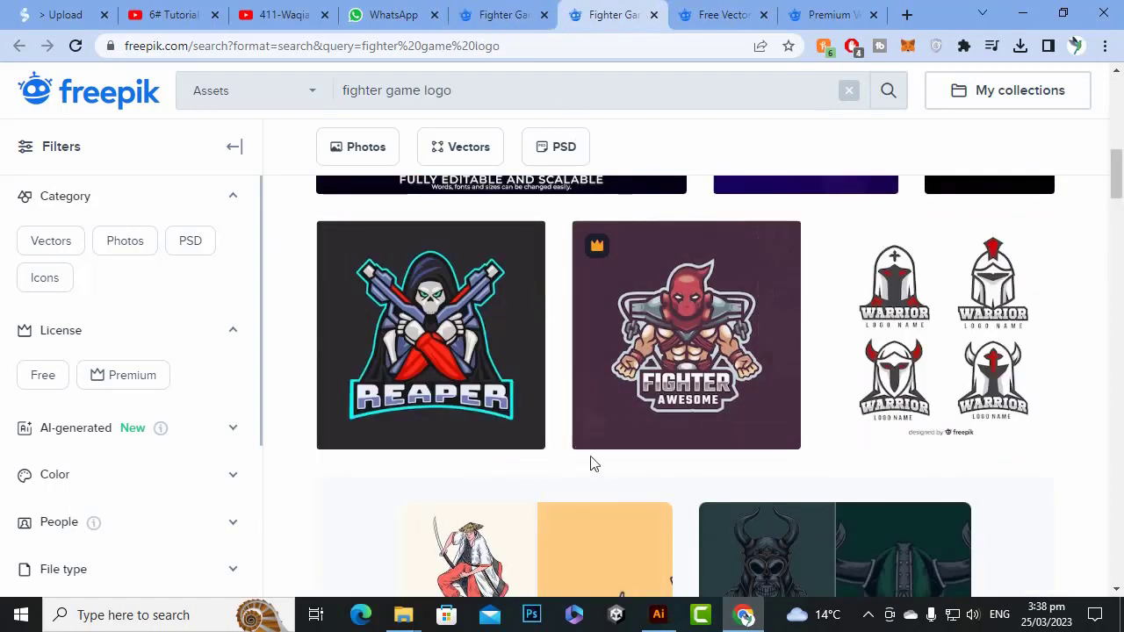
pyautogui.scroll(-2, 599, 456)
pyautogui.scroll(5, 615, 439)
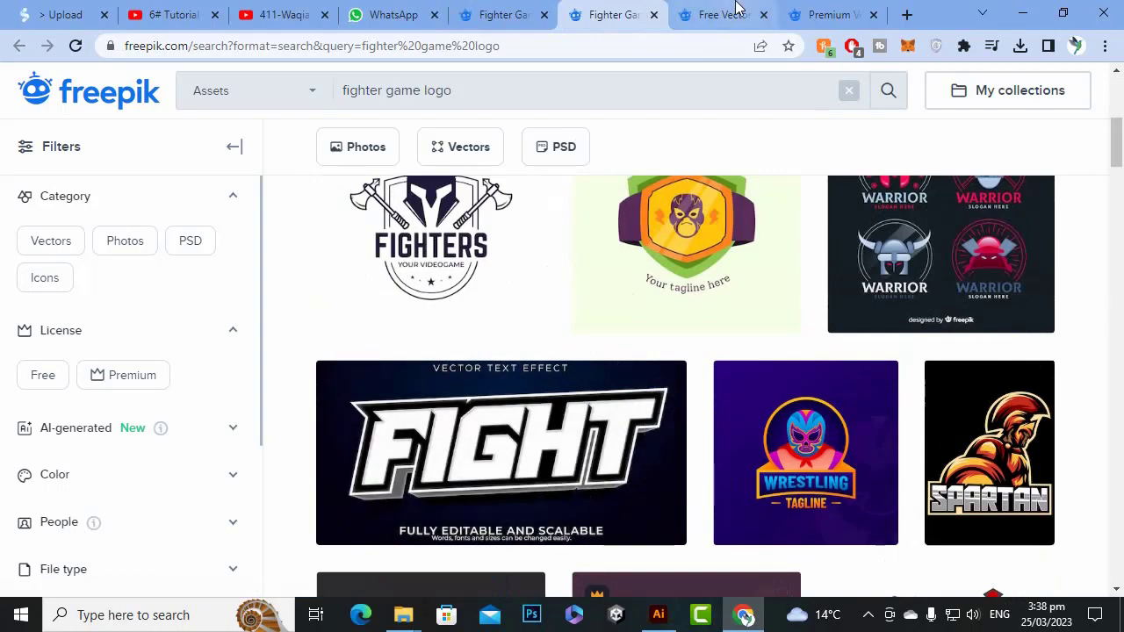
pyautogui.scroll(1, 553, 283)
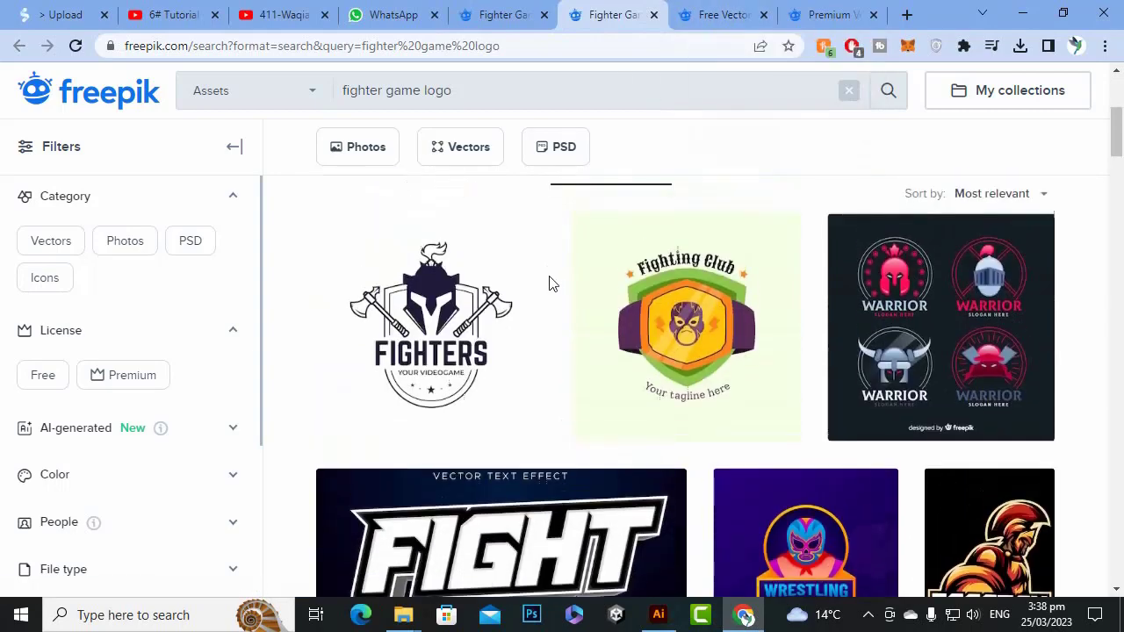
pyautogui.scroll(2, 549, 283)
pyautogui.scroll(-2, 546, 285)
pyautogui.scroll(3, 546, 282)
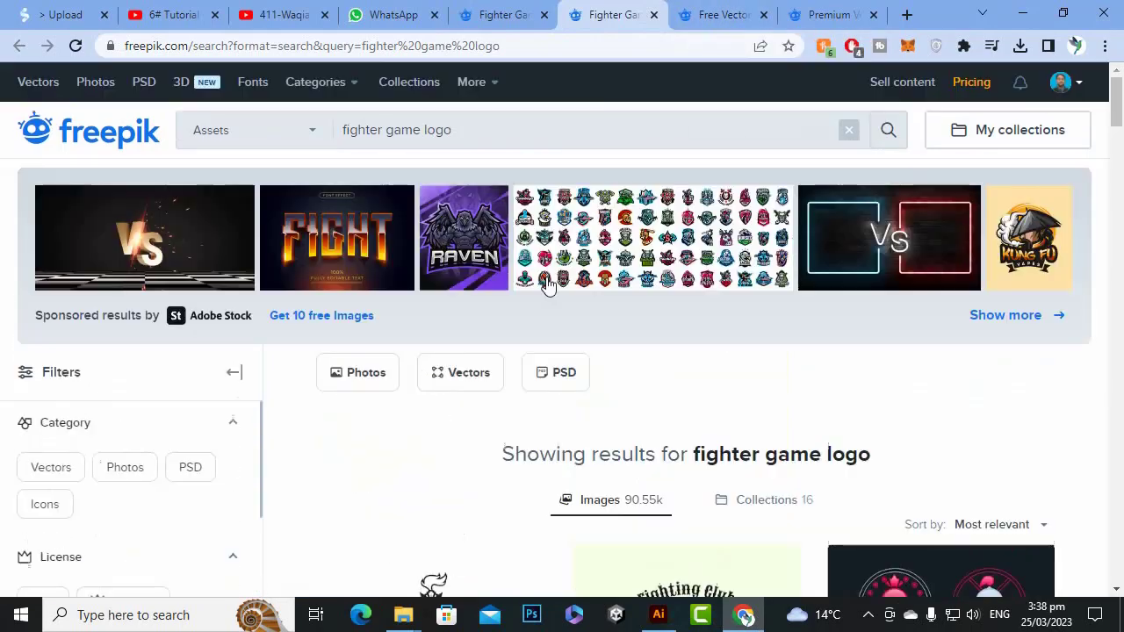
pyautogui.scroll(-7, 547, 283)
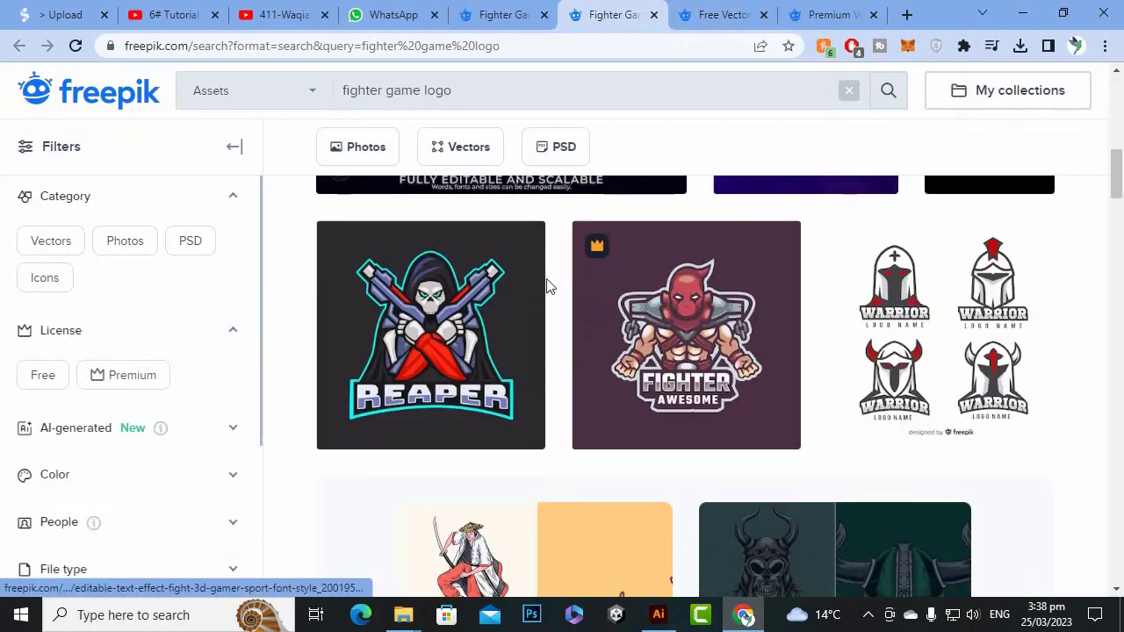
pyautogui.scroll(5, 546, 283)
pyautogui.scroll(-10, 425, 342)
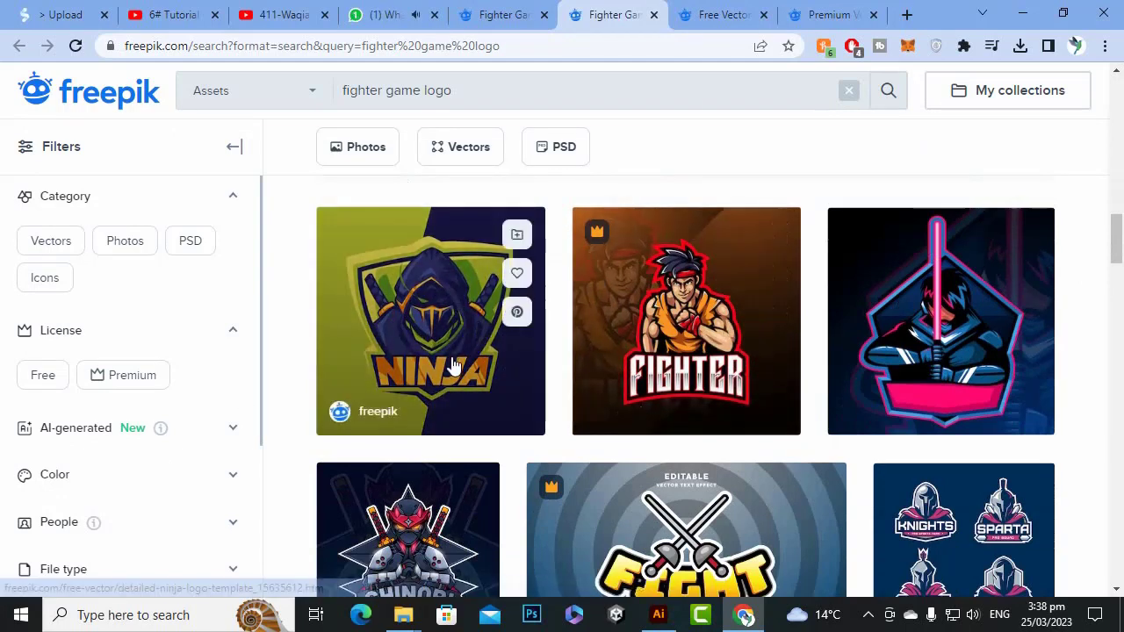
# Step: Examine the Shinobi, Fight, Knights and Sparta, Fighter Assassin and Ninja logos further down the "fighter game logo" results
pyautogui.scroll(-3, 416, 340)
pyautogui.scroll(-2, 1074, 351)
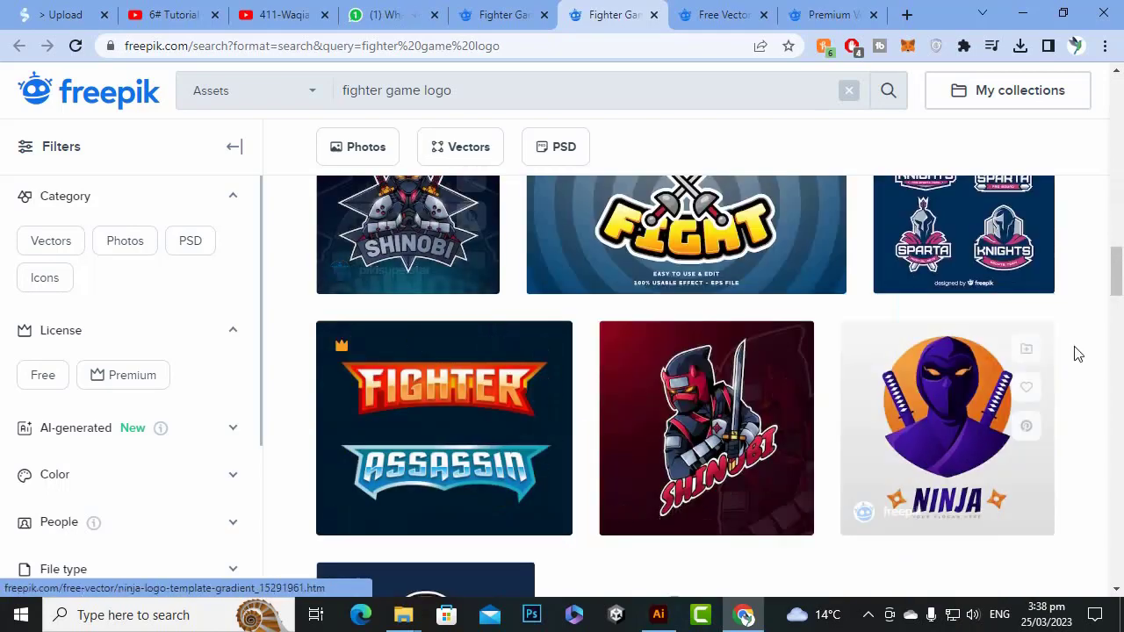
pyautogui.scroll(4, 1028, 464)
pyautogui.scroll(-3, 1024, 435)
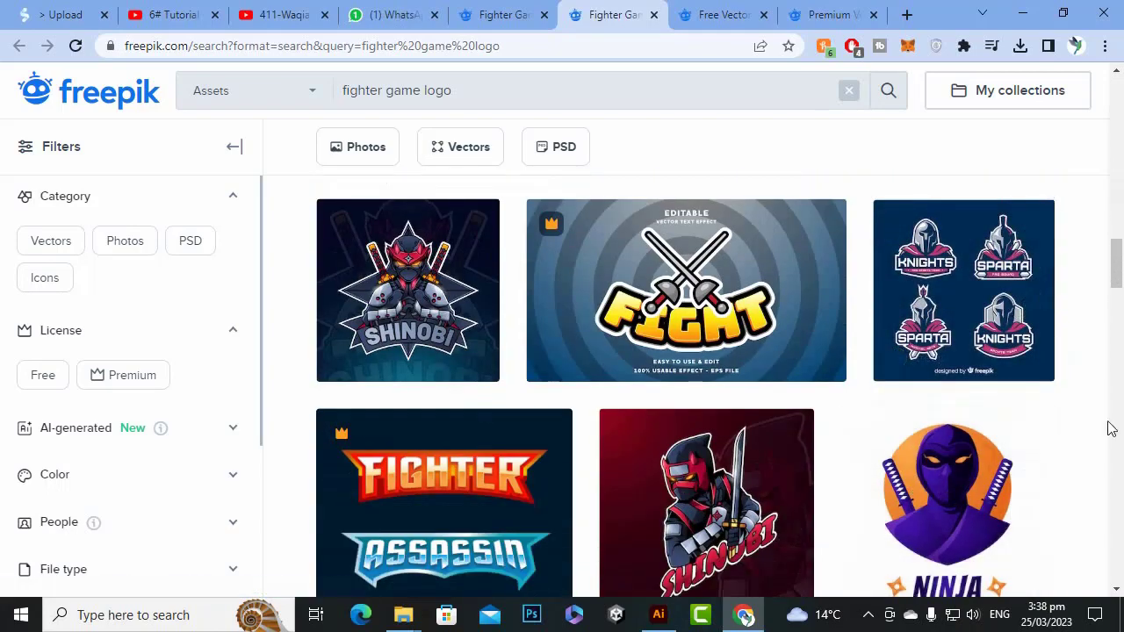
pyautogui.scroll(-1, 1093, 427)
pyautogui.scroll(1, 694, 309)
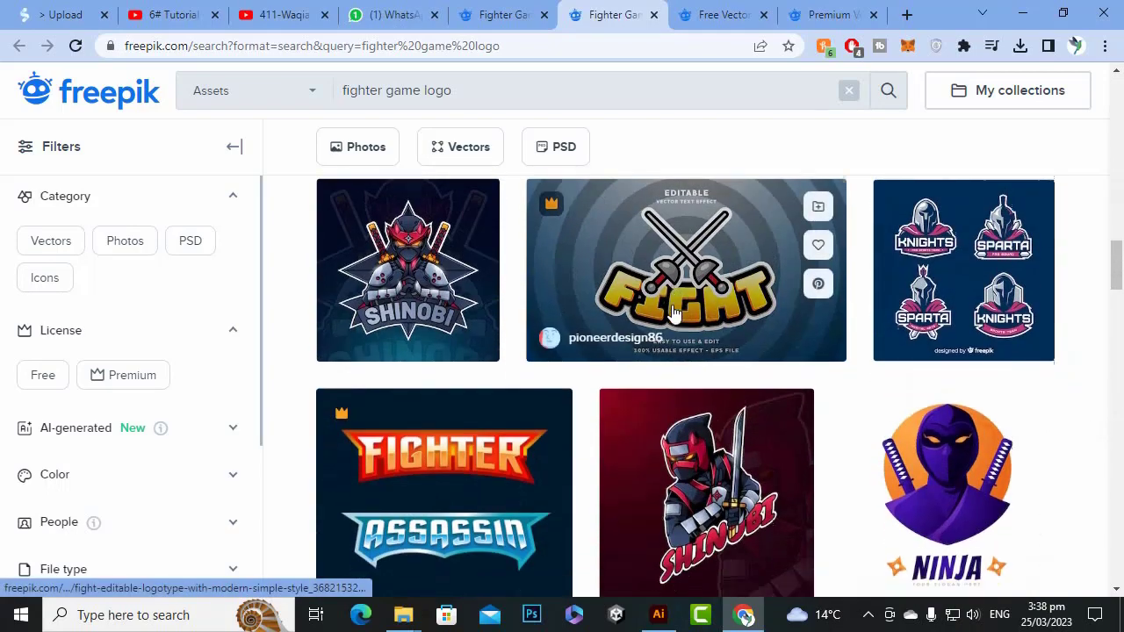
pyautogui.scroll(-2, 685, 308)
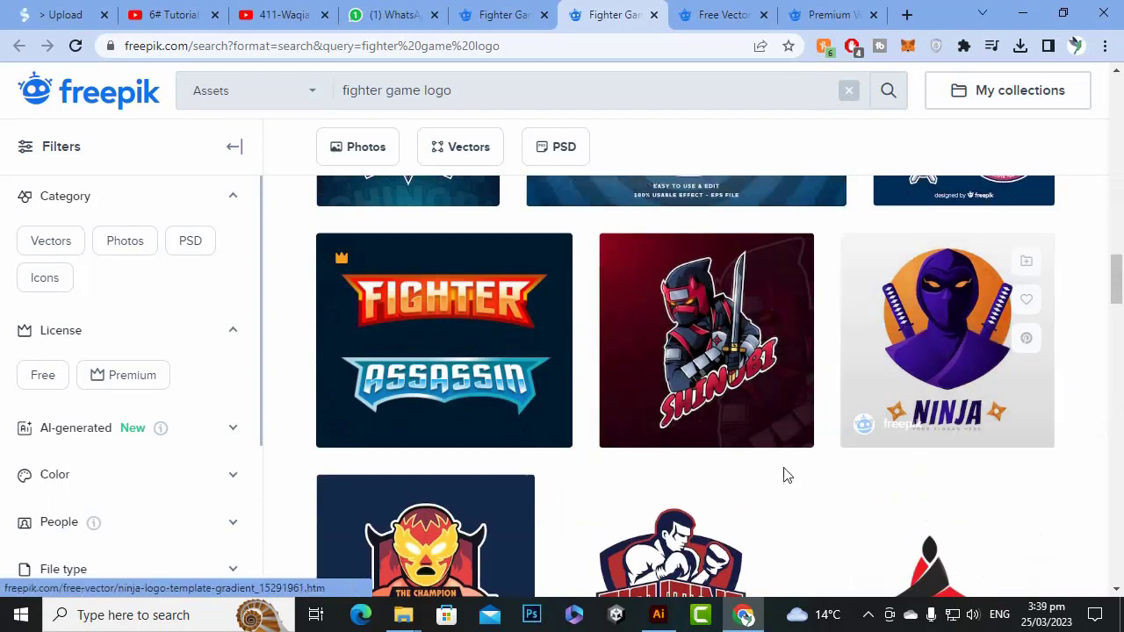
pyautogui.scroll(3, 616, 518)
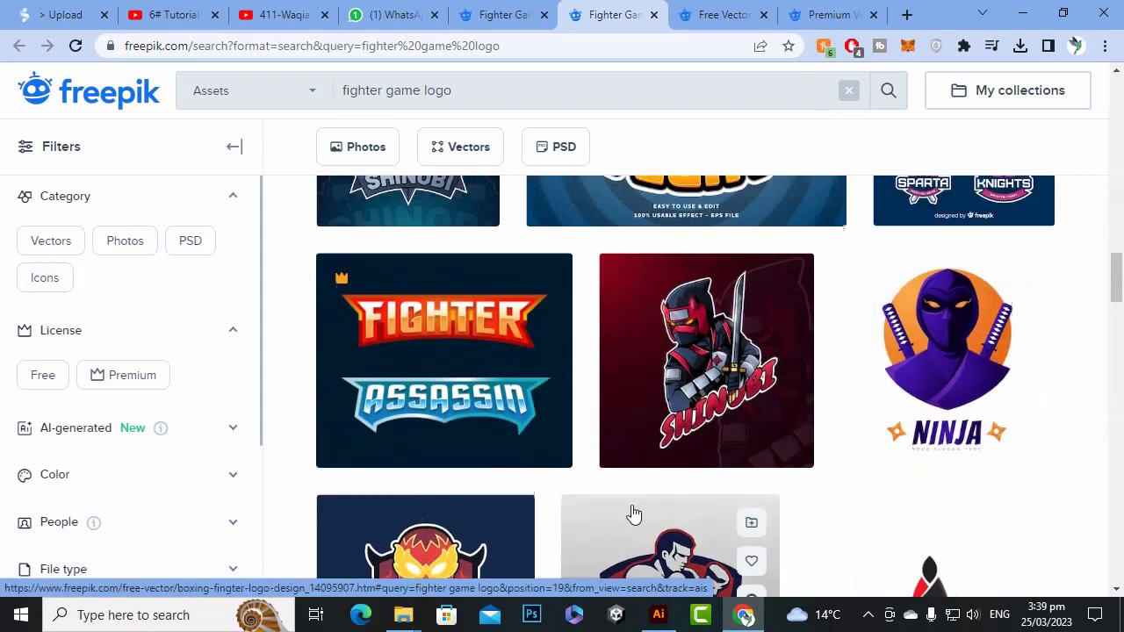
# Step: Examine the Eldiablo, Fighting Nation, Ninja Team, Ninja Logo and Ninja Warrior designs in the logo results
pyautogui.scroll(-4, 632, 516)
pyautogui.scroll(-4, 632, 516)
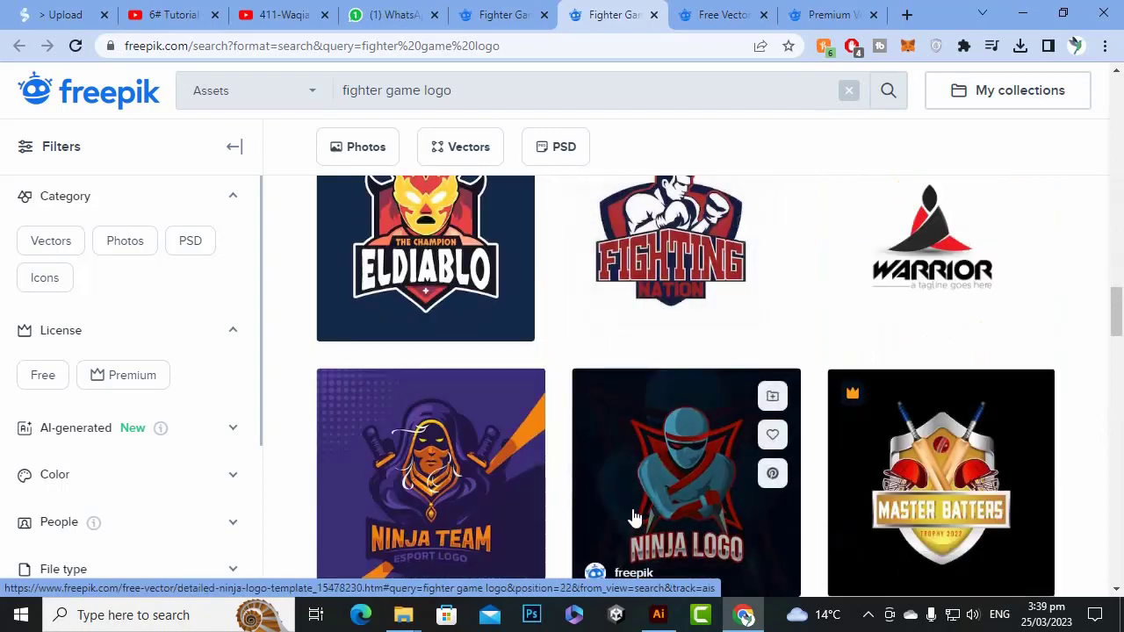
pyautogui.scroll(2, 634, 516)
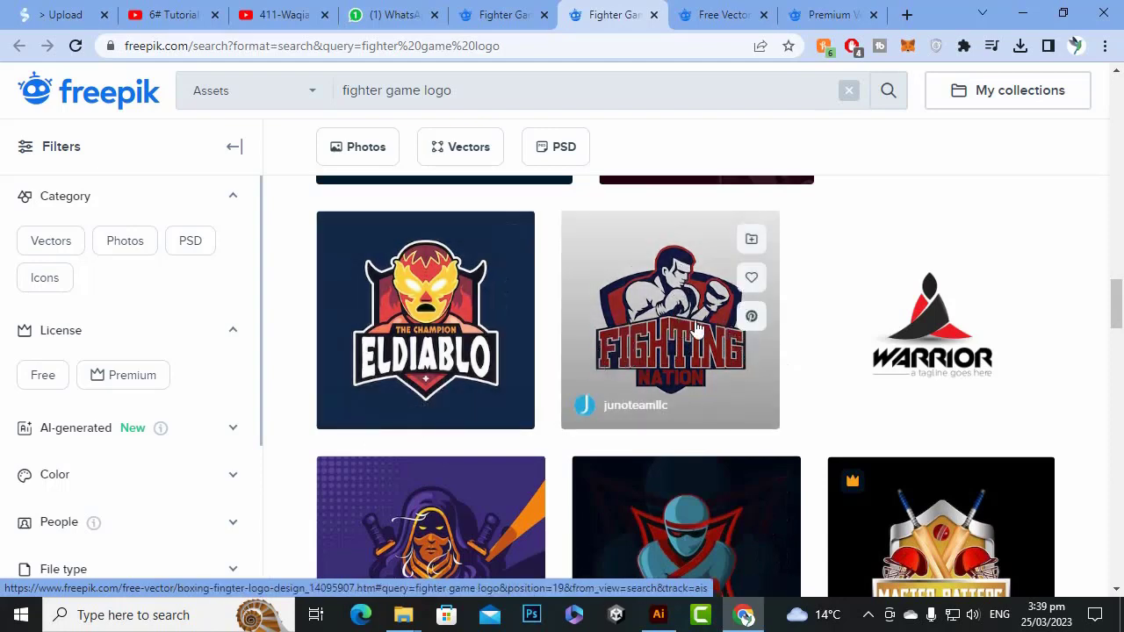
pyautogui.scroll(-1, 505, 412)
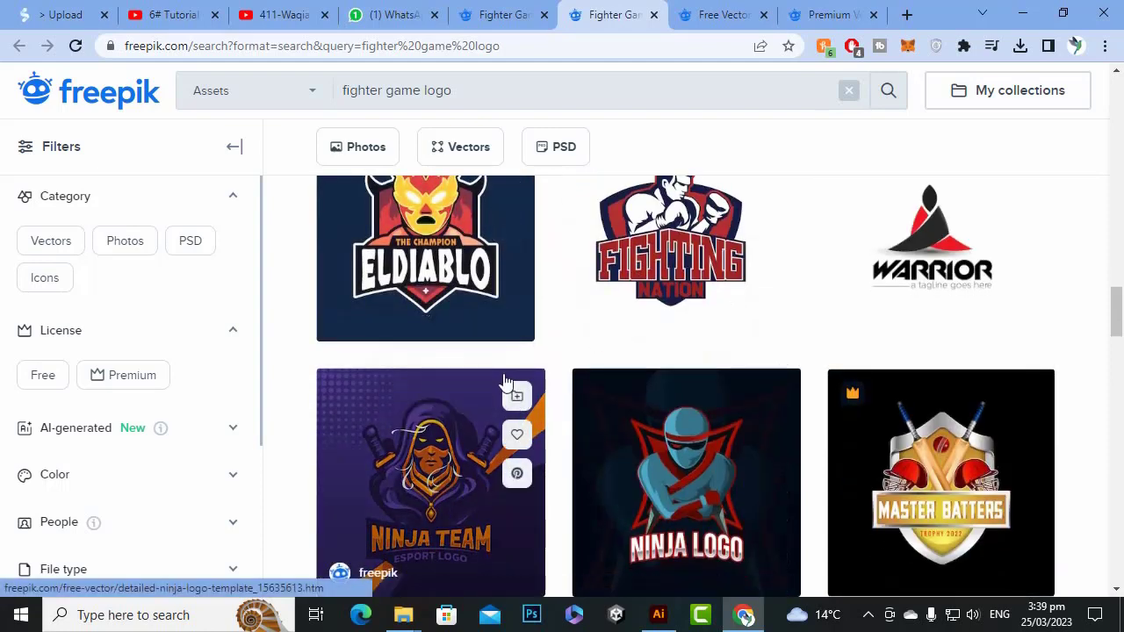
pyautogui.scroll(-2, 694, 478)
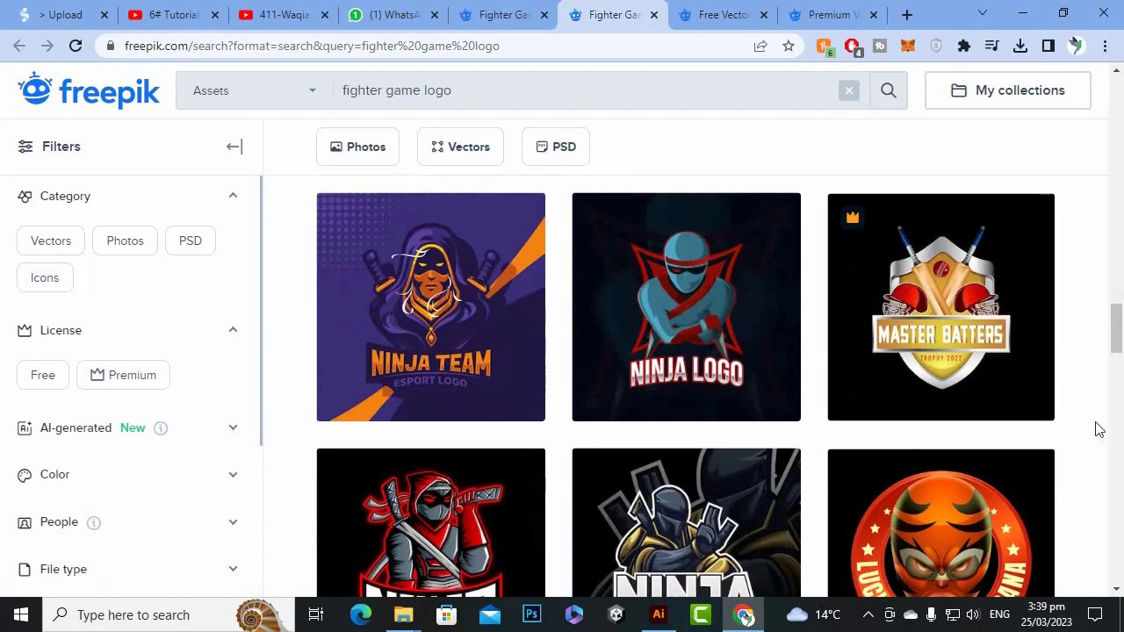
pyautogui.scroll(-1, 1088, 429)
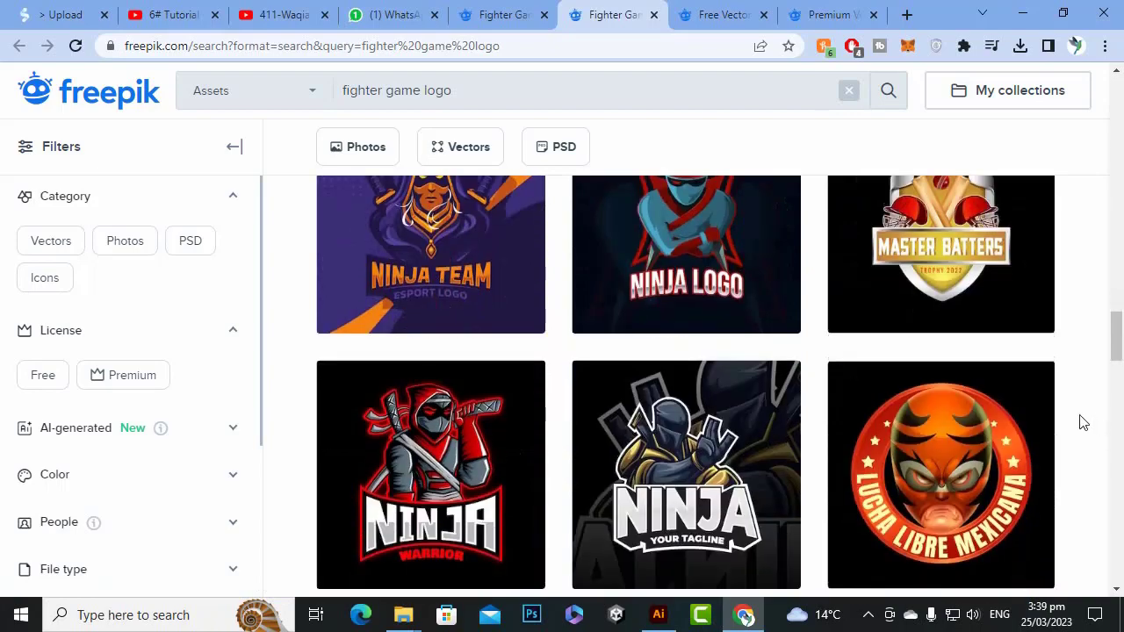
pyautogui.scroll(1, 1084, 422)
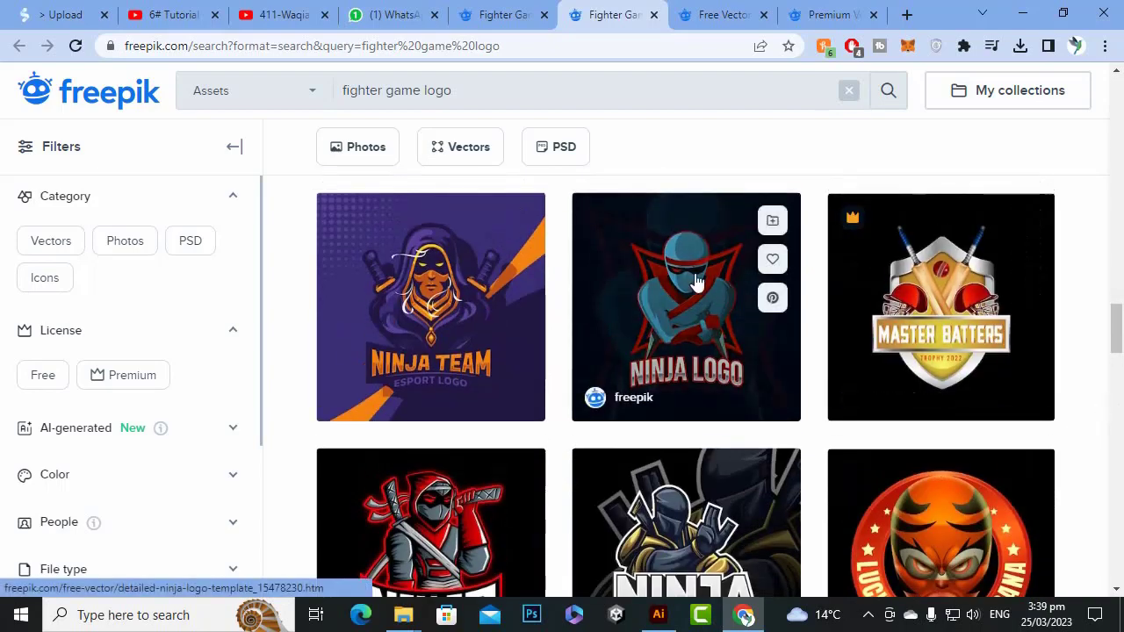
pyautogui.scroll(-2, 696, 280)
pyautogui.scroll(2, 696, 280)
pyautogui.scroll(-2, 446, 296)
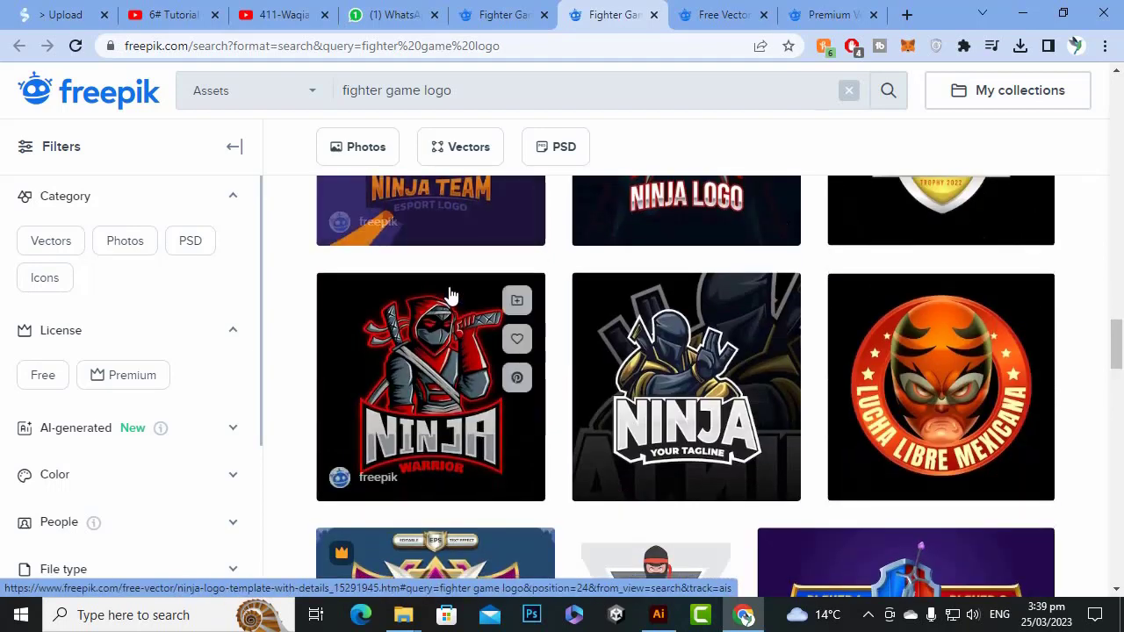
# Step: Open the premium Fighter mascot esport logo, between The Knight and Lucha Libre logos, in a new tab
pyautogui.scroll(-2, 211, 422)
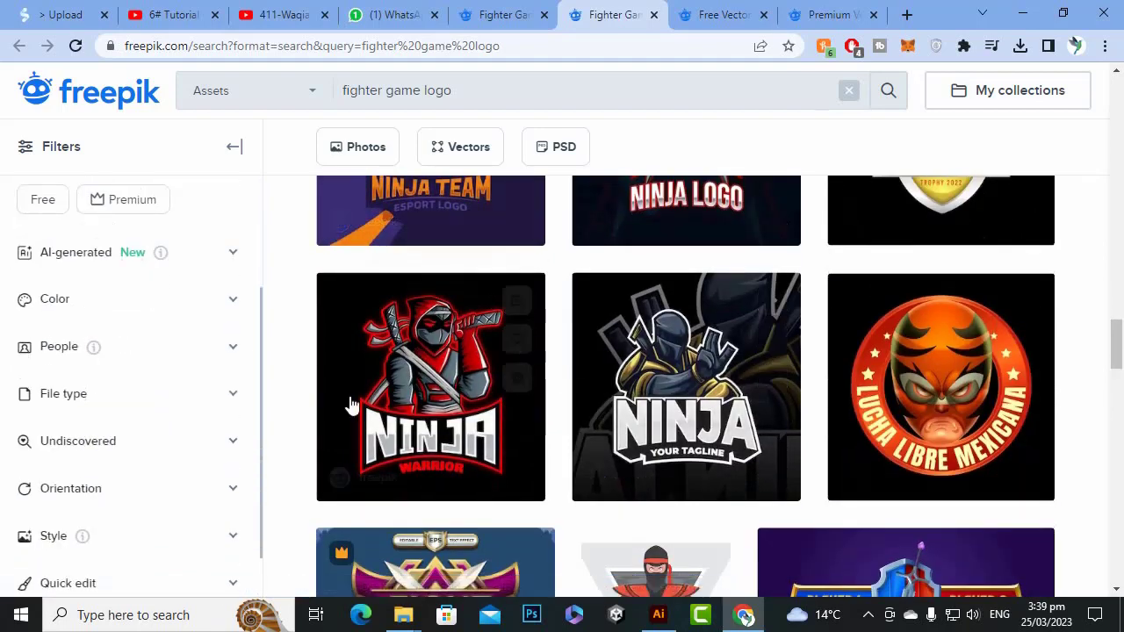
pyautogui.scroll(-2, 404, 395)
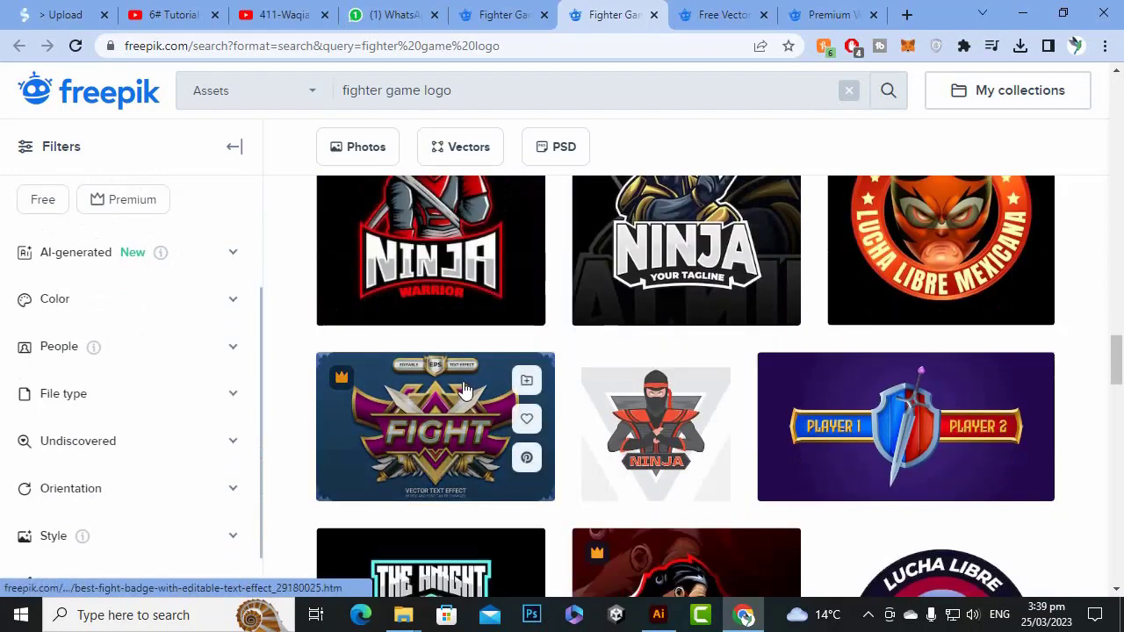
pyautogui.scroll(-3, 948, 389)
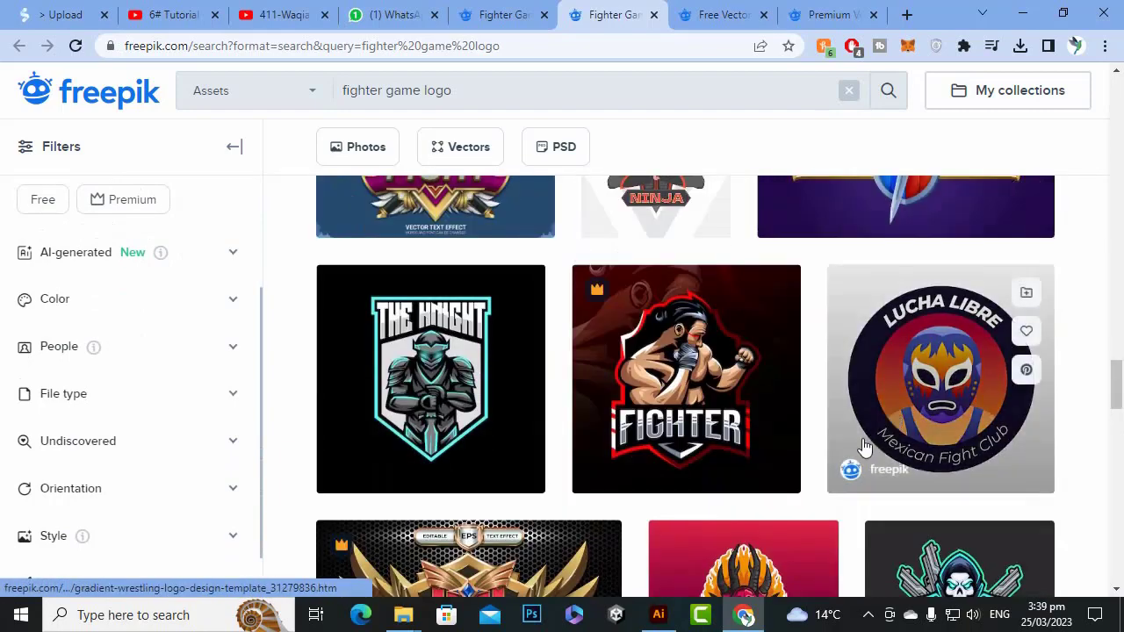
pyautogui.rightClick(697, 239)
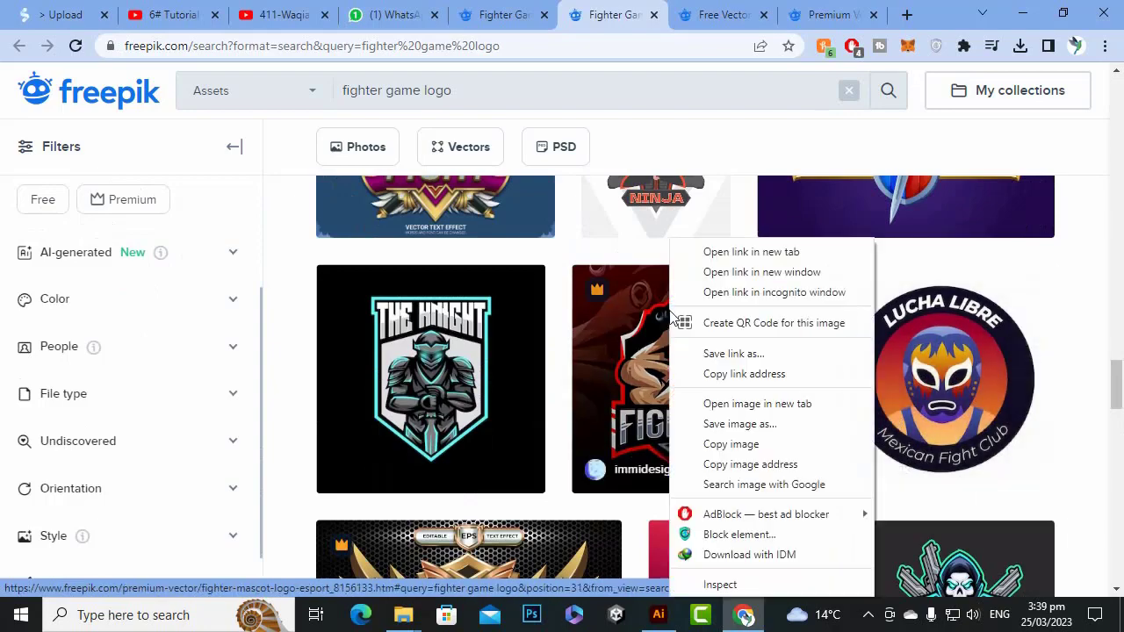
pyautogui.click(721, 259)
# Step: Examine the remaining "fighter game logo" results down to the page end, including the Dragon, Knight, Warrior, Soldier and Gaming Team designs
pyautogui.scroll(-4, 673, 377)
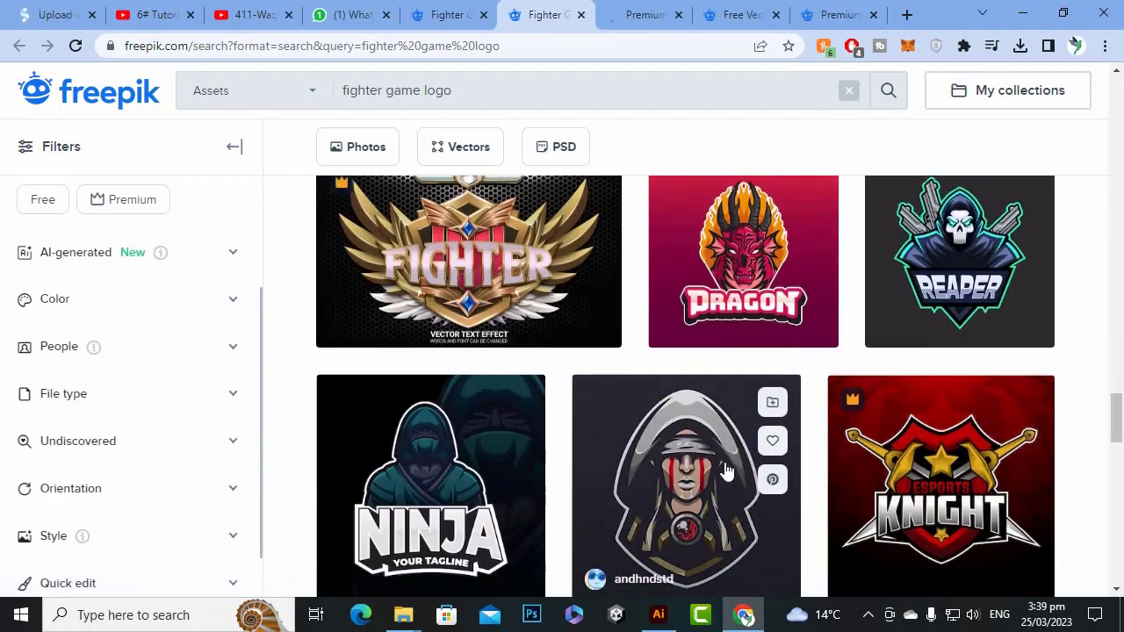
pyautogui.scroll(-2, 702, 469)
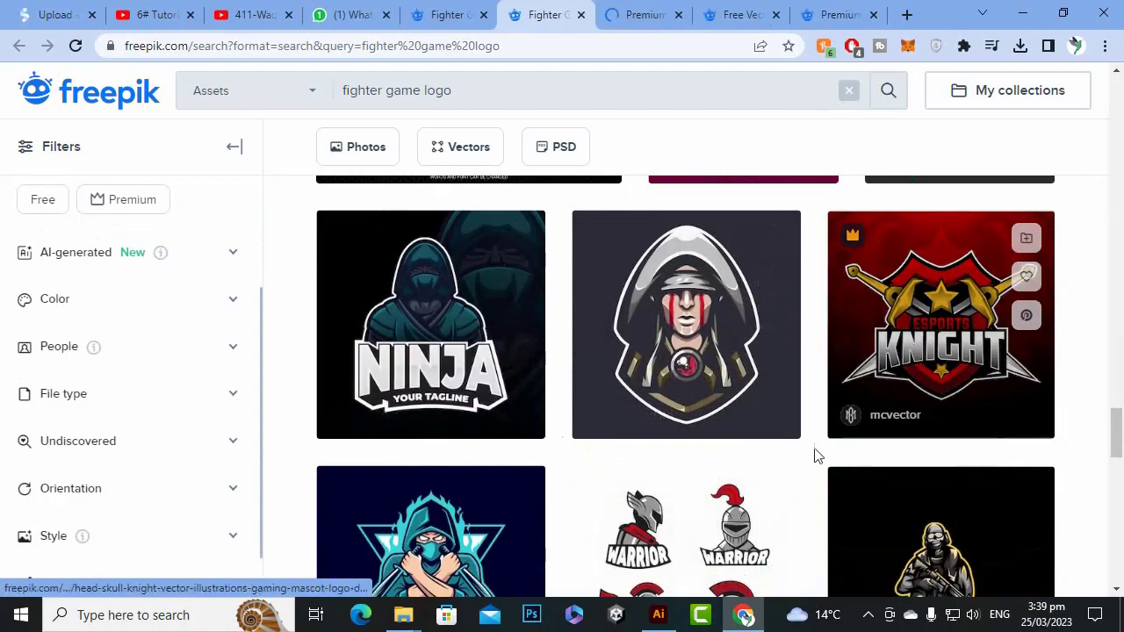
pyautogui.scroll(-2, 815, 454)
pyautogui.scroll(2, 730, 442)
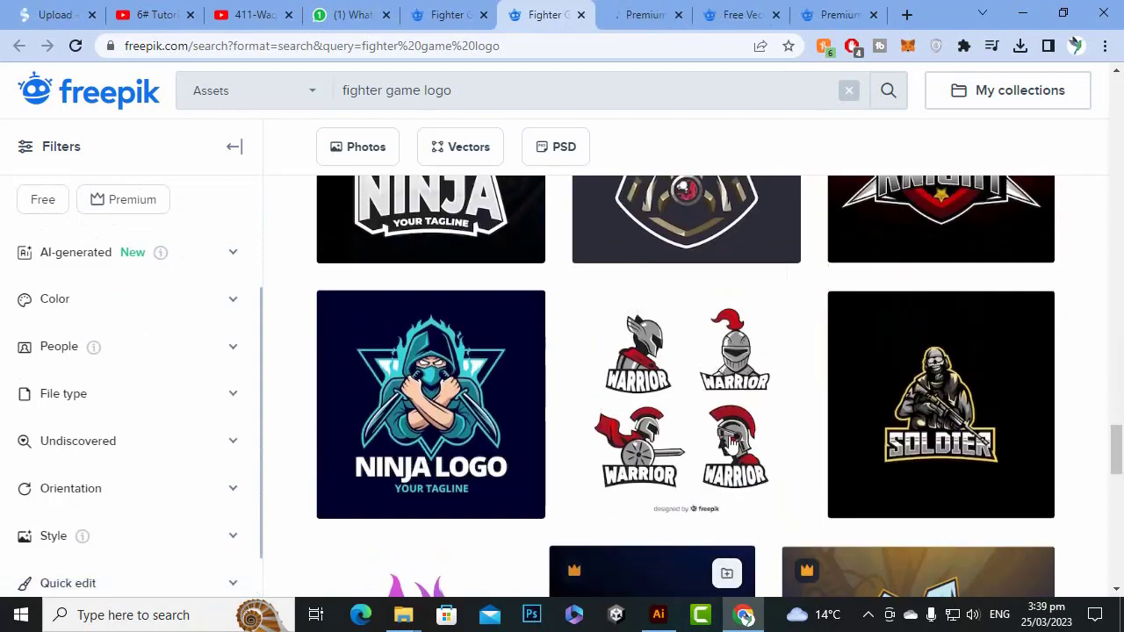
pyautogui.scroll(-4, 730, 442)
pyautogui.scroll(-6, 729, 441)
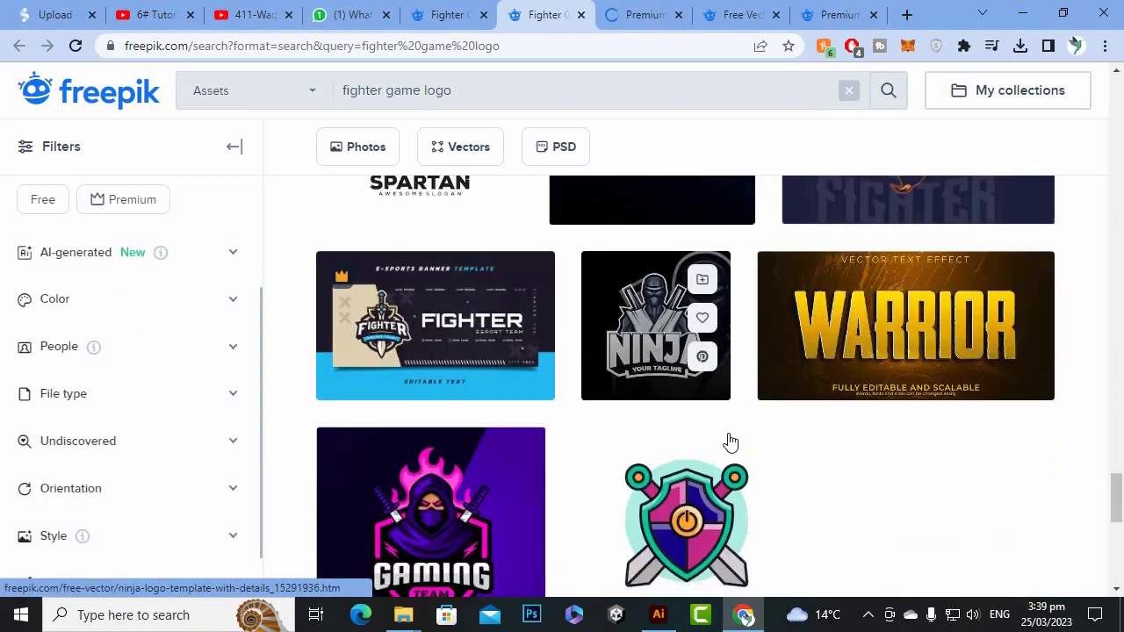
pyautogui.scroll(2, 760, 454)
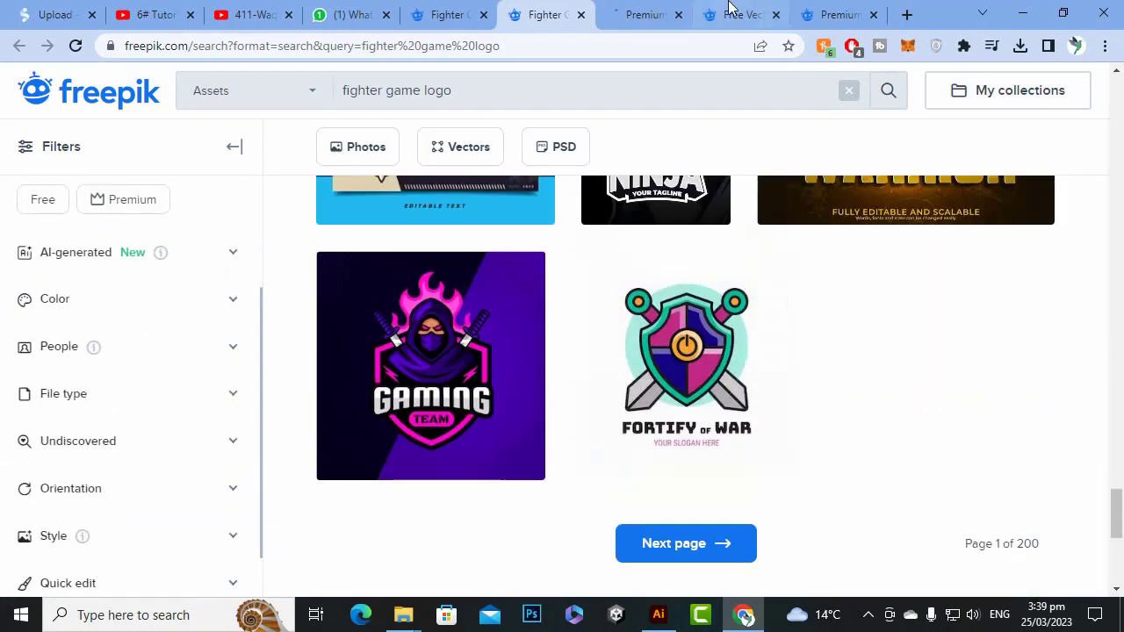
# Step: Go to the premium Fighter mascot logo esport page and review its preview, licence, file types and related logos
pyautogui.click(643, 13)
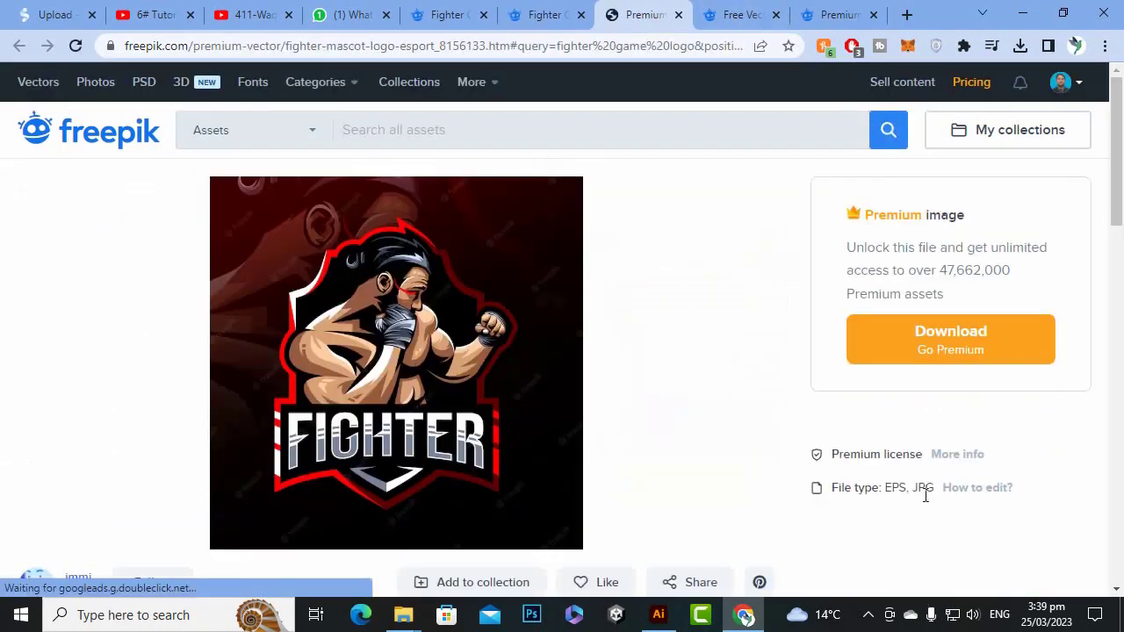
pyautogui.scroll(-4, 626, 404)
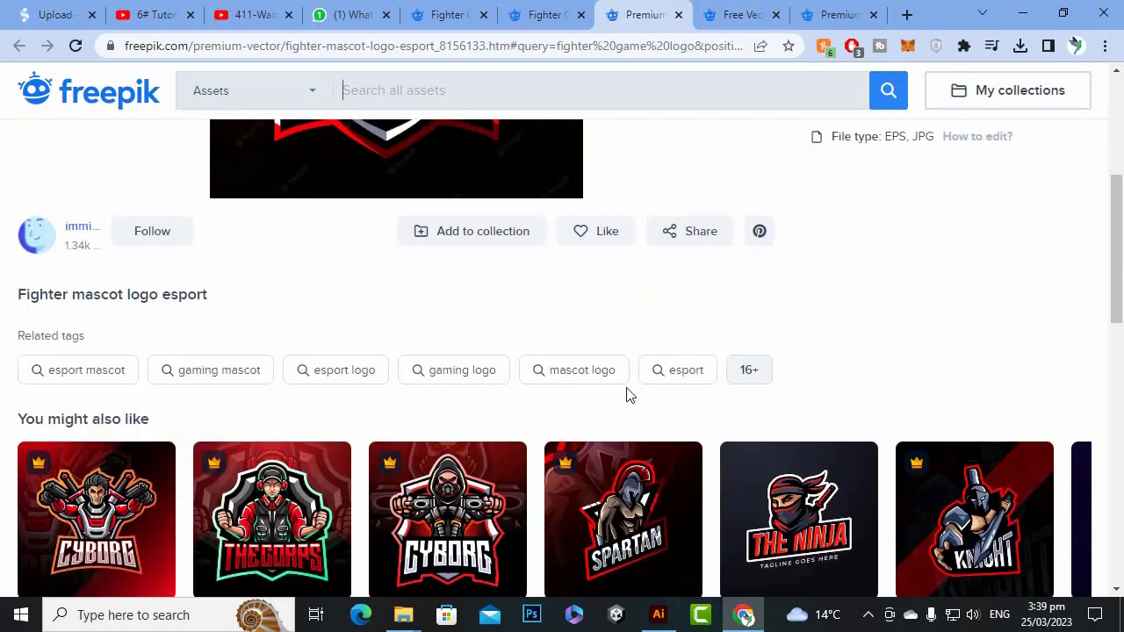
pyautogui.scroll(-3, 627, 394)
pyautogui.scroll(6, 582, 469)
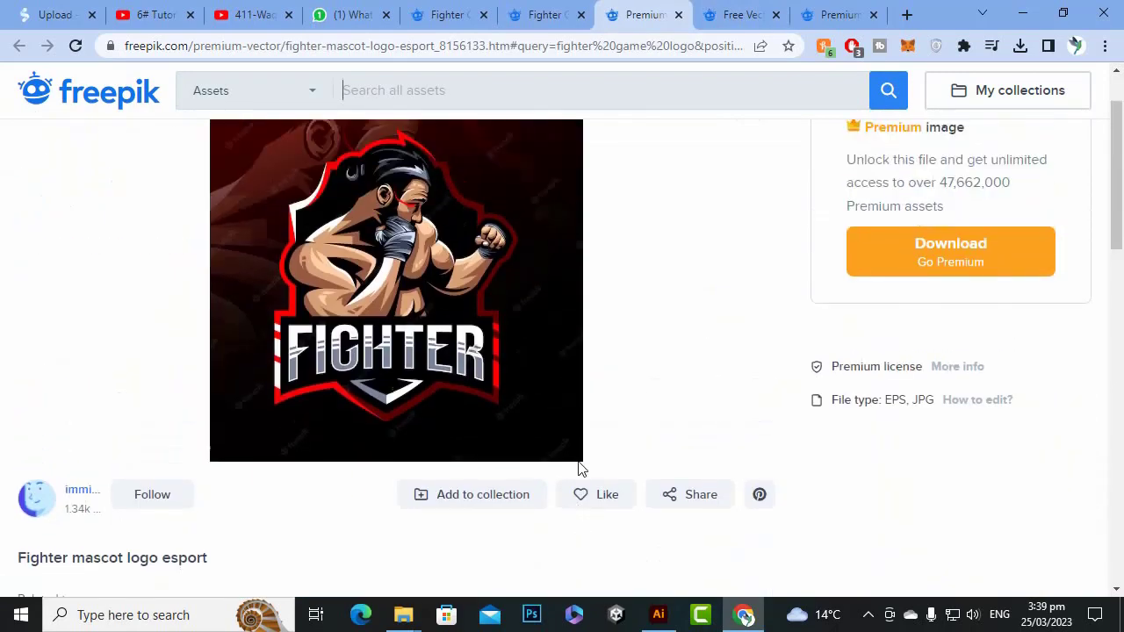
pyautogui.scroll(1, 590, 463)
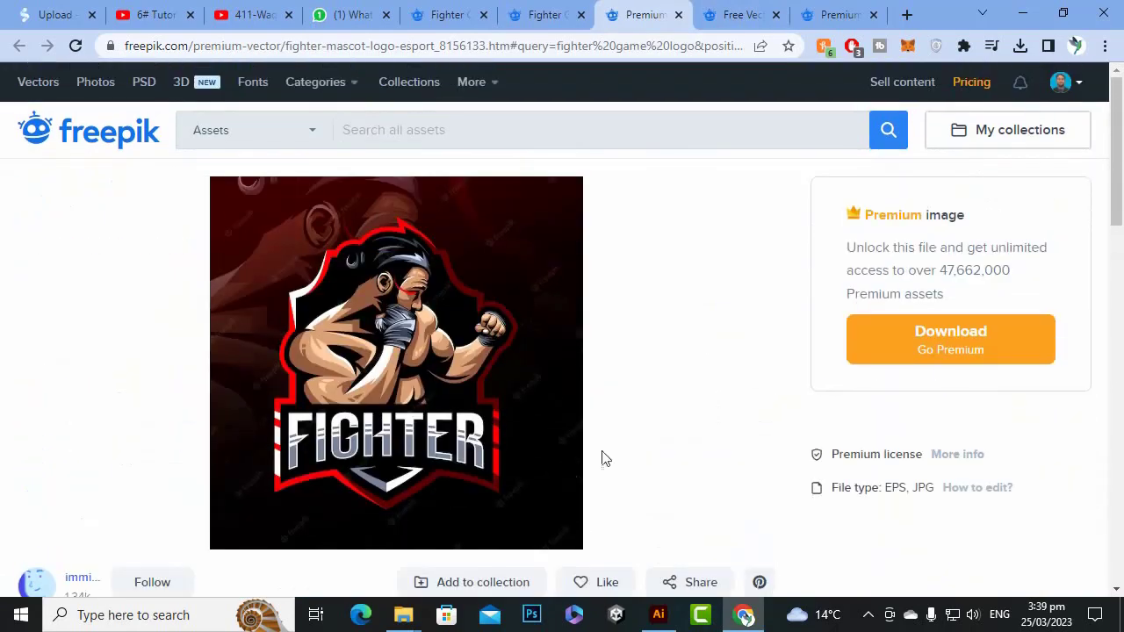
pyautogui.scroll(-2, 559, 341)
pyautogui.scroll(3, 556, 342)
pyautogui.rightClick(412, 292)
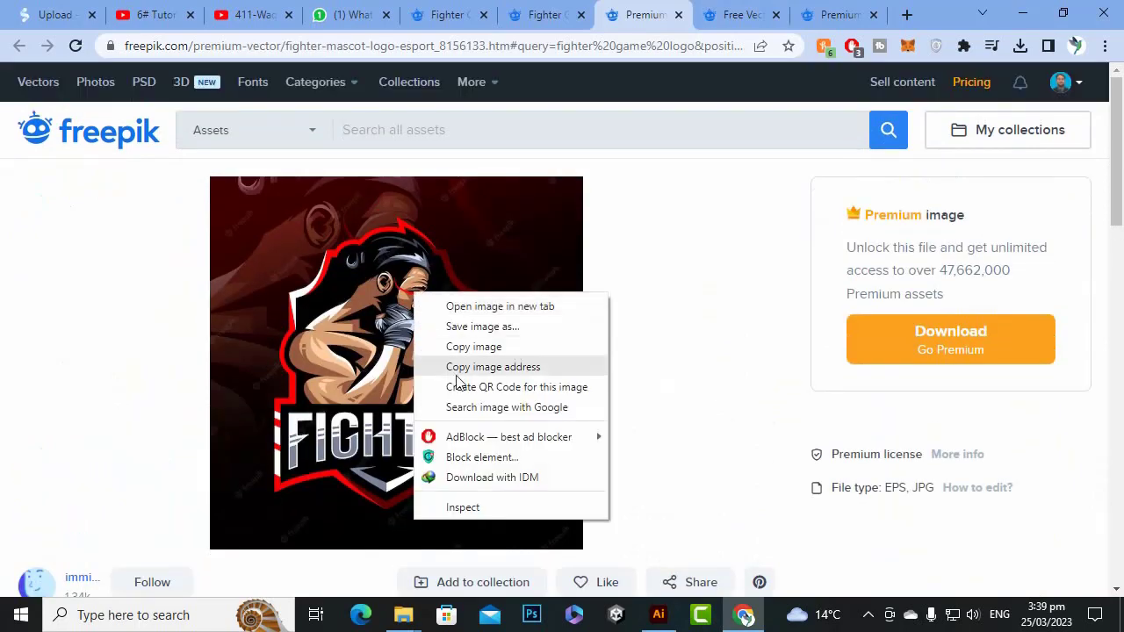
pyautogui.click(479, 324)
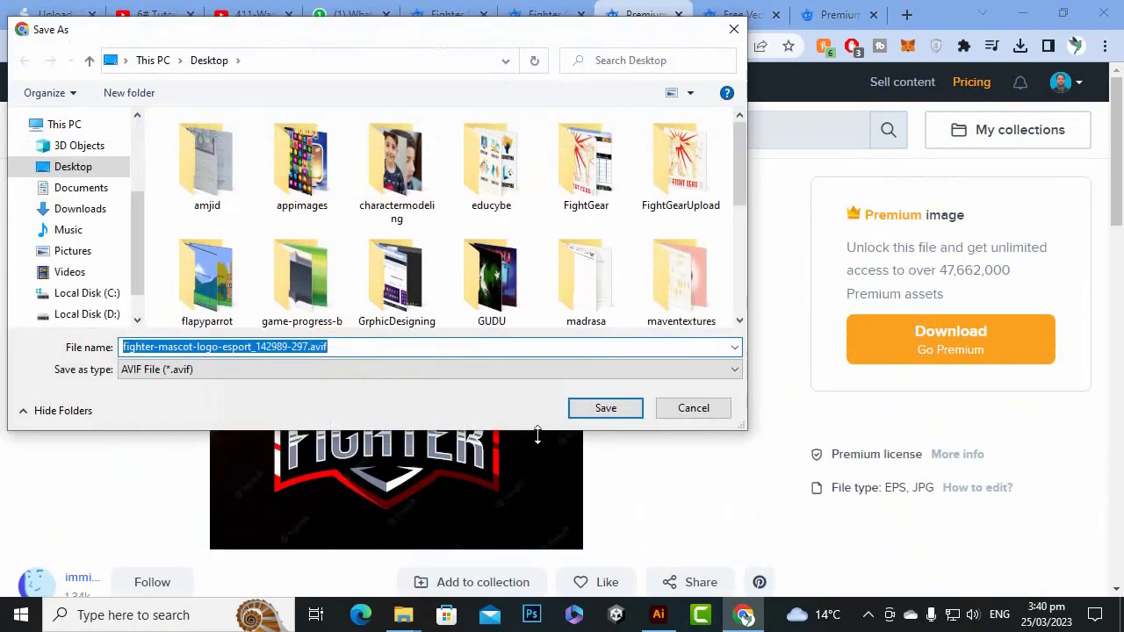
pyautogui.click(708, 416)
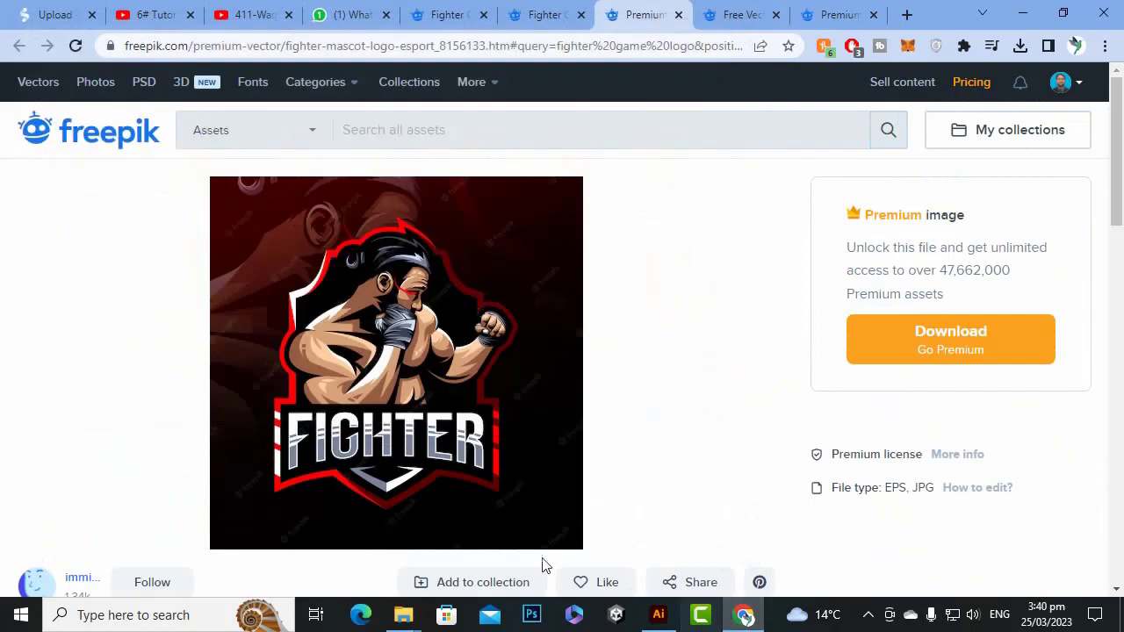
# Step: Capture the whole Fighter mascot logo preview with the Snipping Tool
pyautogui.click(133, 607)
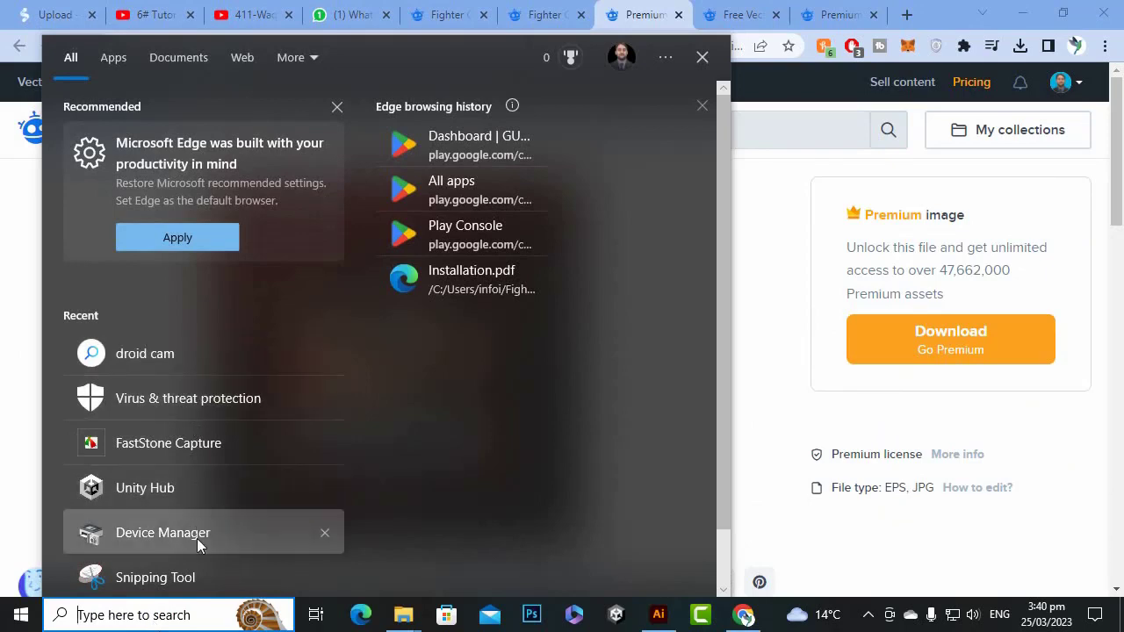
pyautogui.click(198, 576)
pyautogui.click(797, 320)
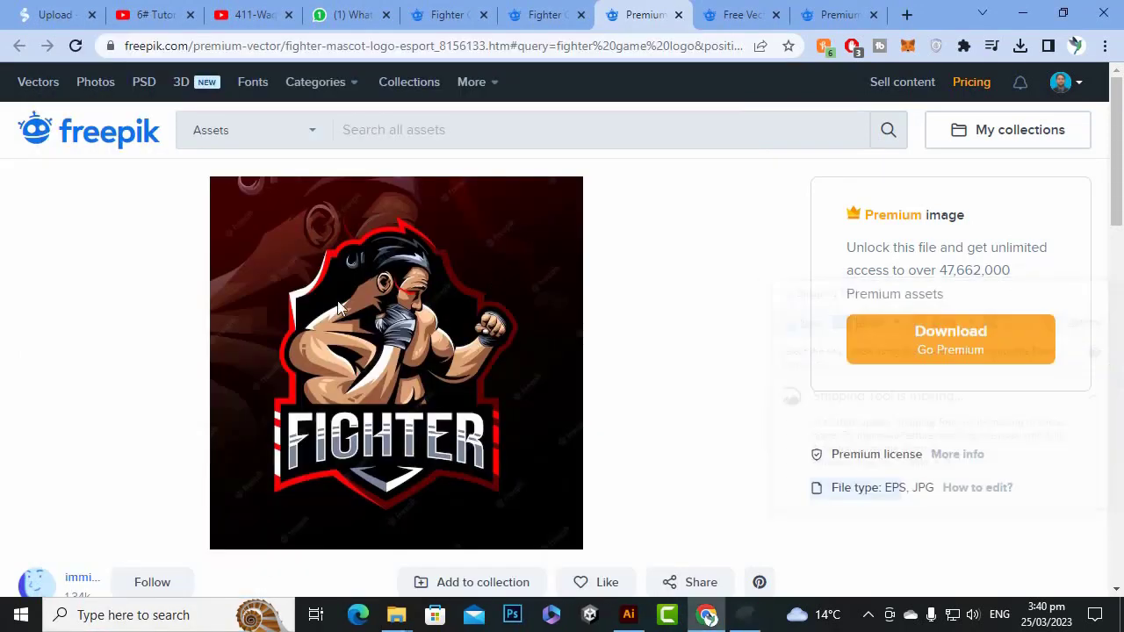
pyautogui.moveTo(214, 179); pyautogui.dragTo(565, 545)
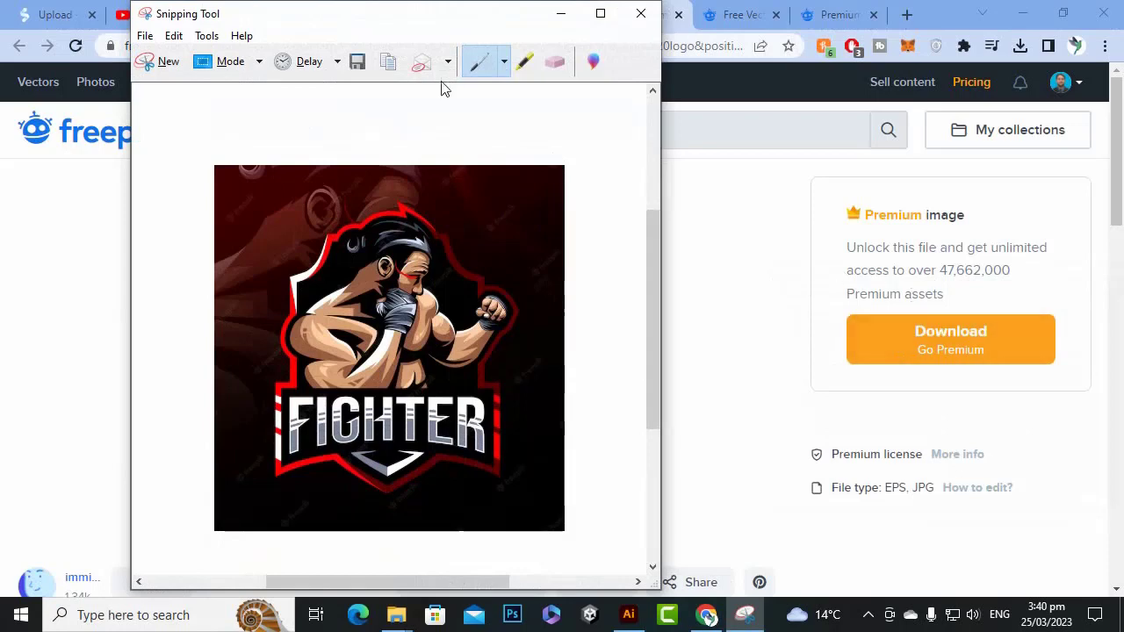
# Step: Save the captured Fighter logo to the Desktop as a JPEG named ffff and close the Snipping Tool
pyautogui.click(355, 63)
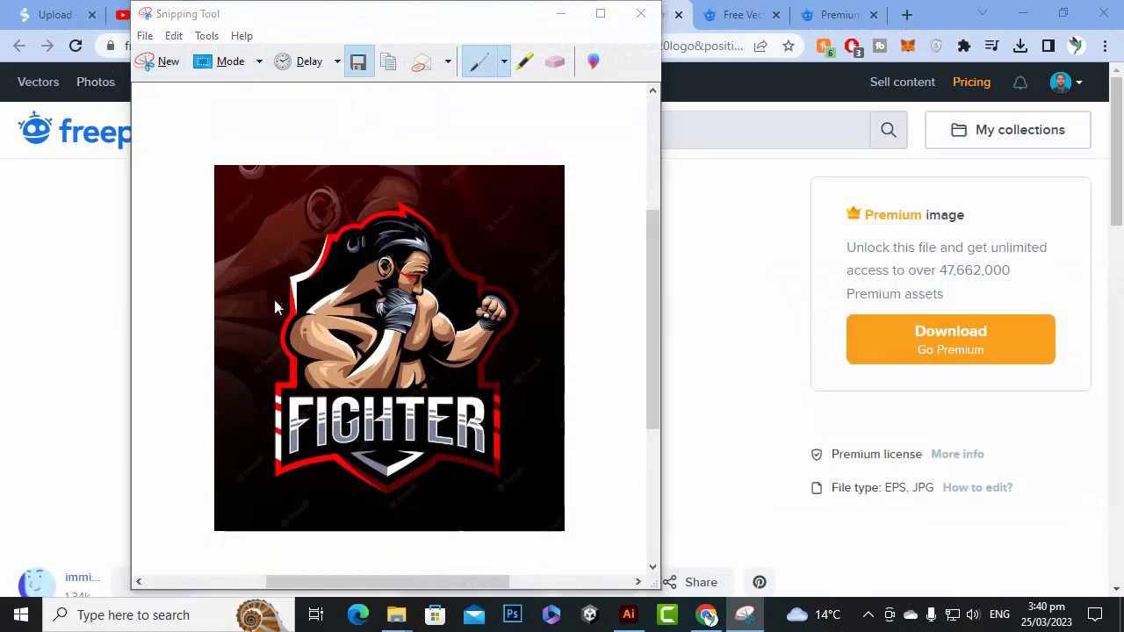
pyautogui.click(211, 195)
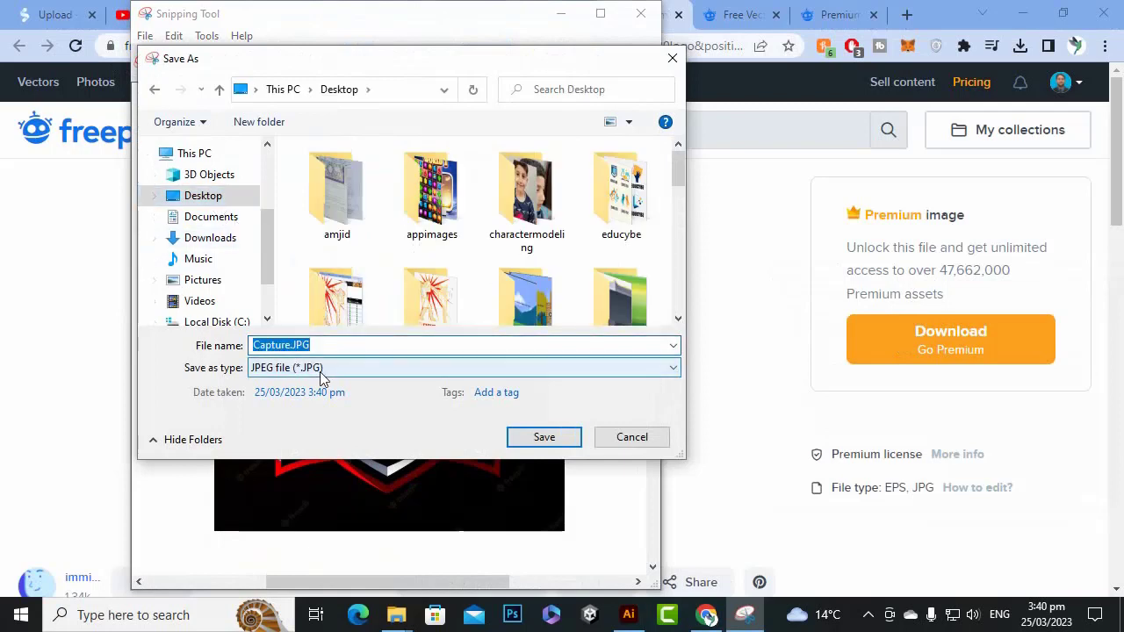
pyautogui.write('ffff')
pyautogui.click(555, 438)
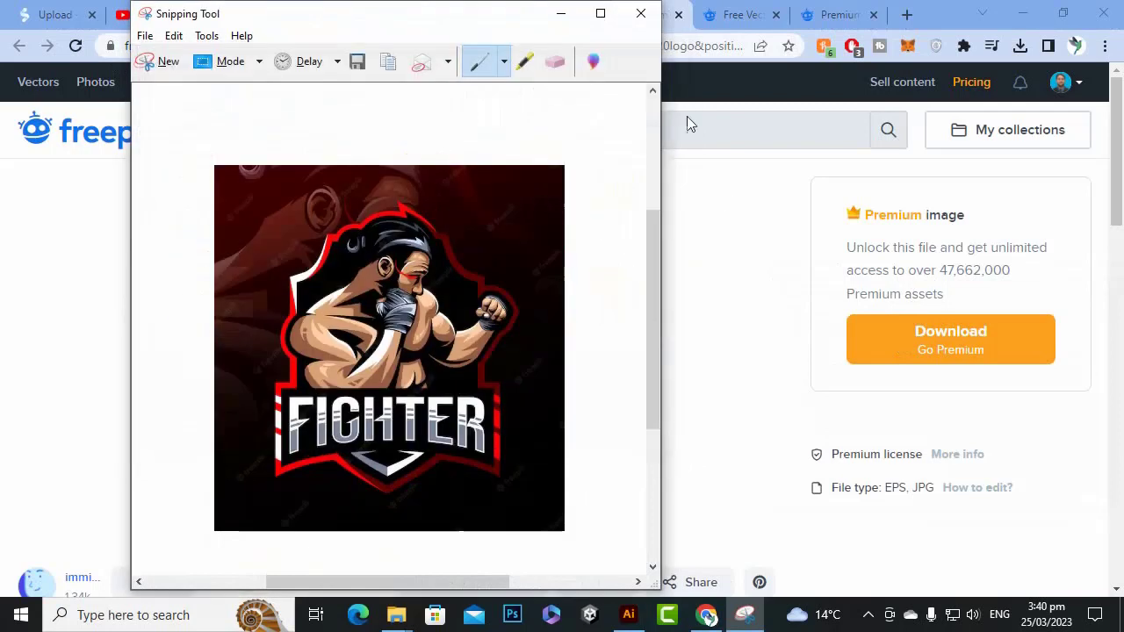
pyautogui.click(641, 14)
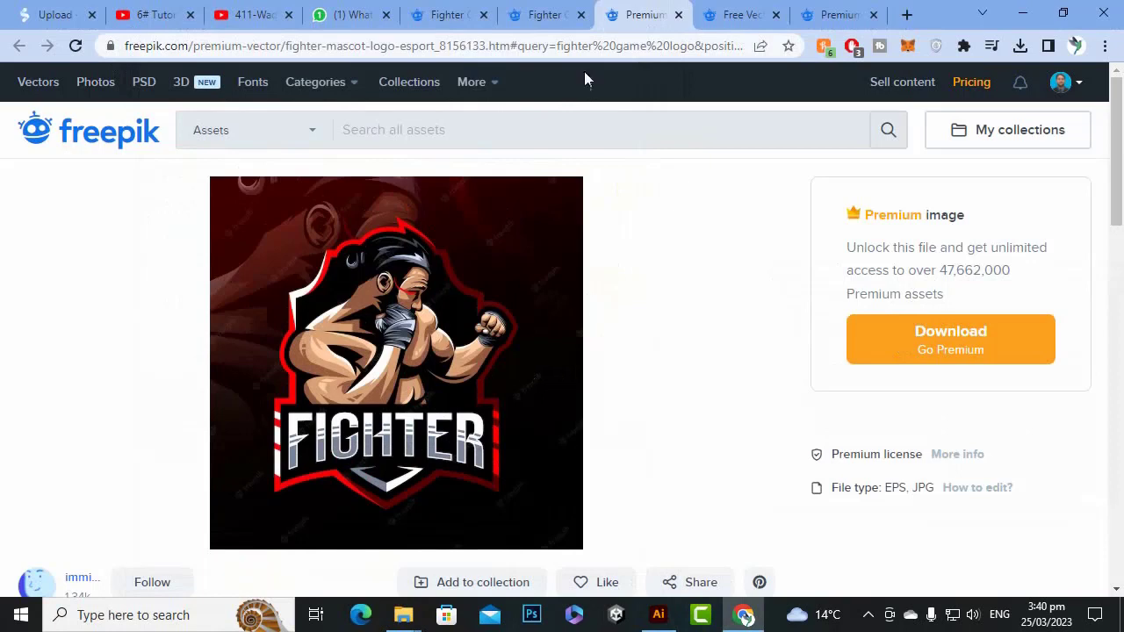
# Step: Close the "fighter game logo" results and the Fighter mascot logo page, leaving the gradient wrestling logo page in view
pyautogui.click(585, 9)
pyautogui.click(581, 15)
pyautogui.click(580, 15)
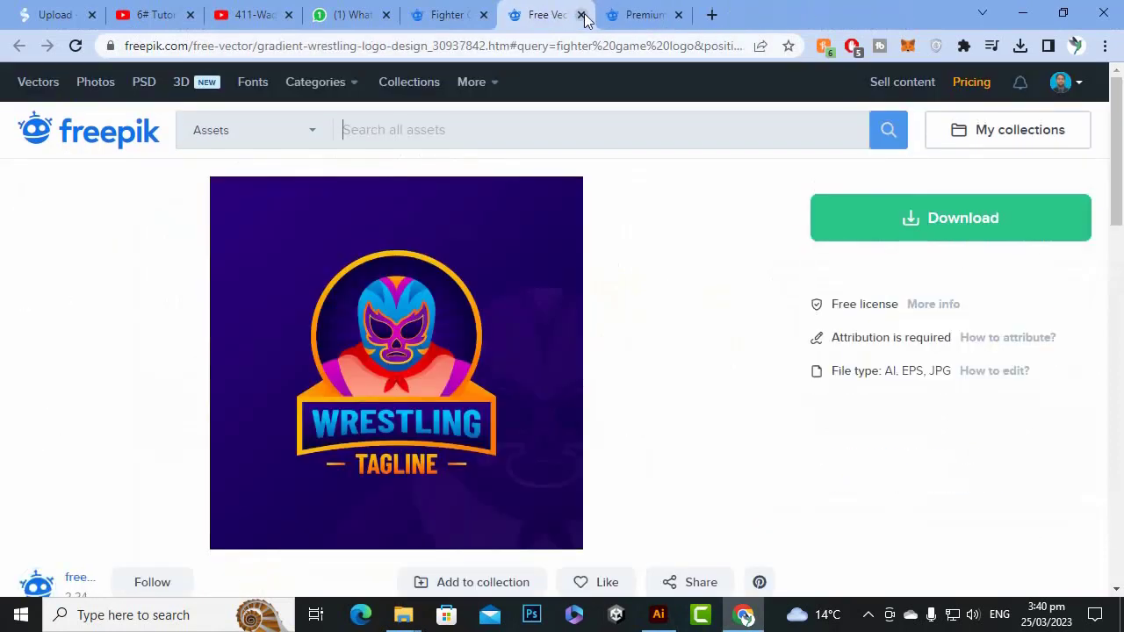
# Step: Start the free download of the gradient wrestling logo and close the remaining premium vector page
pyautogui.click(869, 231)
pyautogui.click(953, 492)
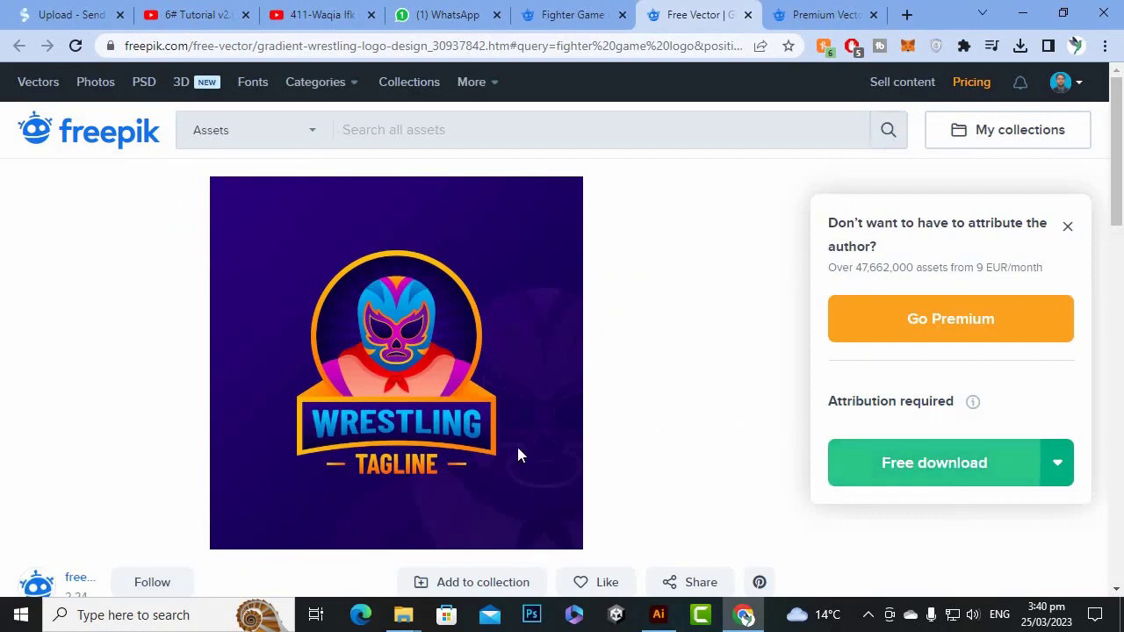
pyautogui.click(906, 465)
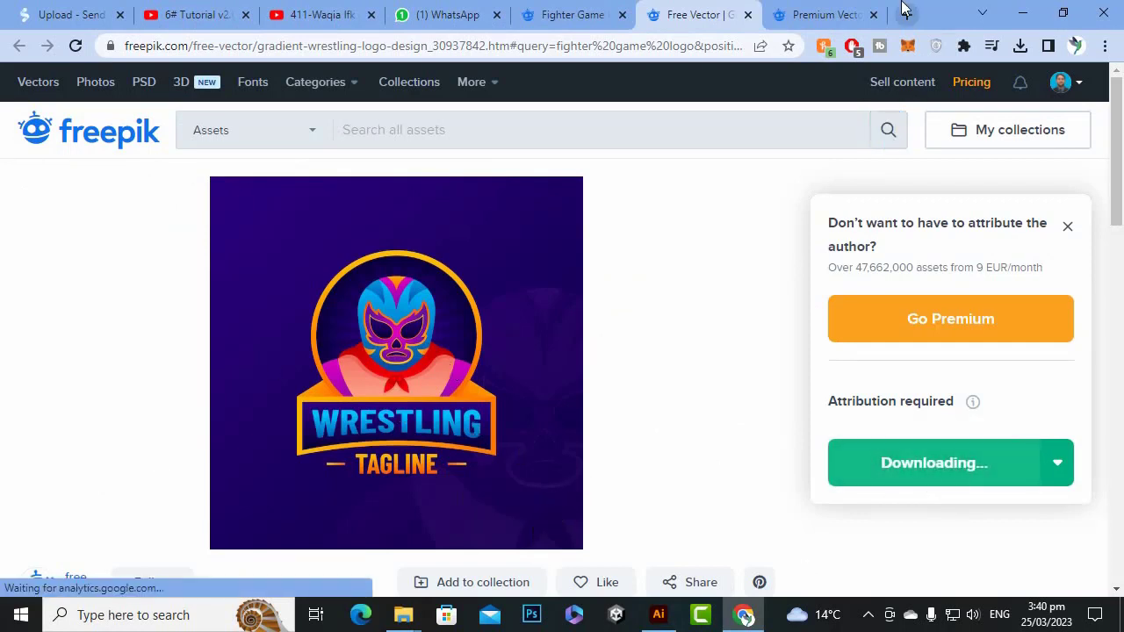
pyautogui.click(873, 15)
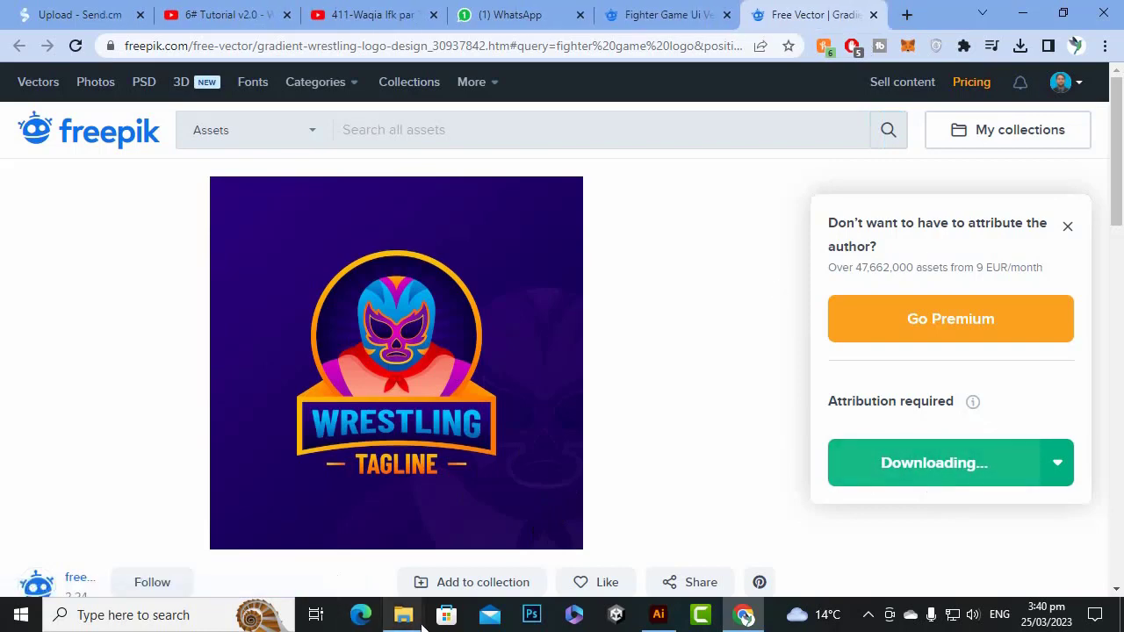
# Step: Switch to File Explorer's FightGear Graphics ui folder and look inside the game-wooden-level-avatar-frames-ui-icons subfolder
pyautogui.moveTo(412, 619)
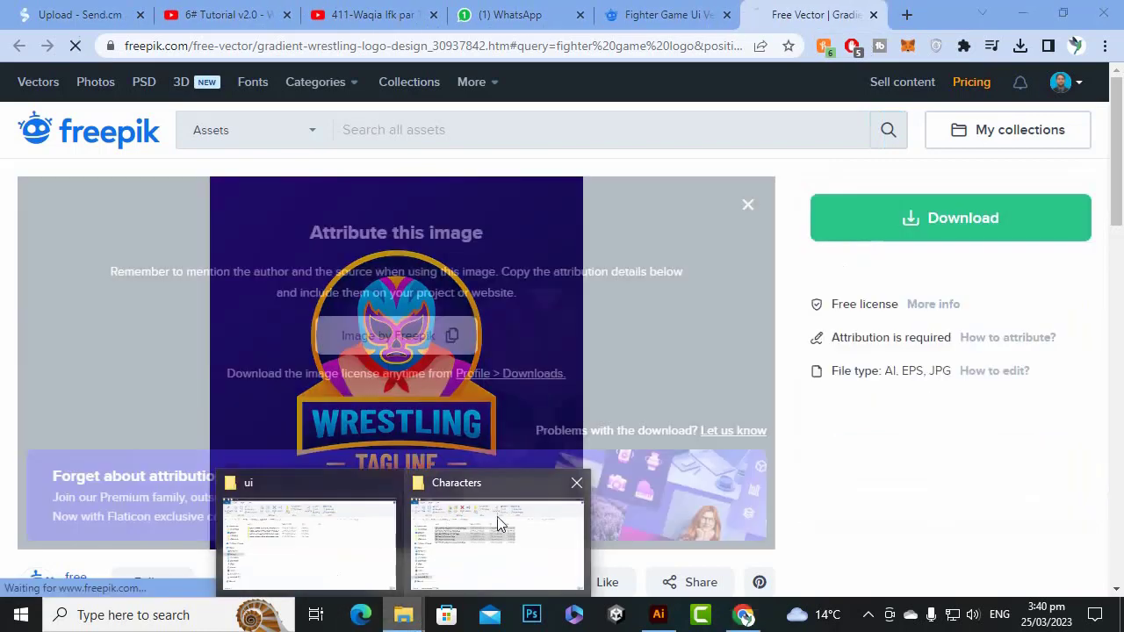
pyautogui.click(496, 530)
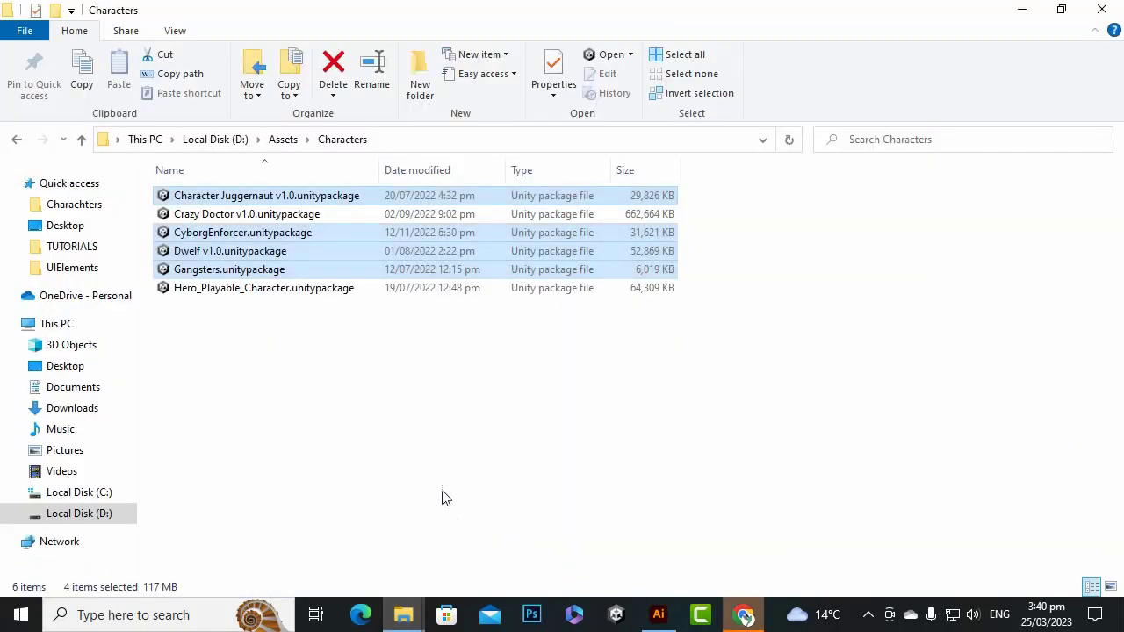
pyautogui.moveTo(407, 612)
pyautogui.click(334, 562)
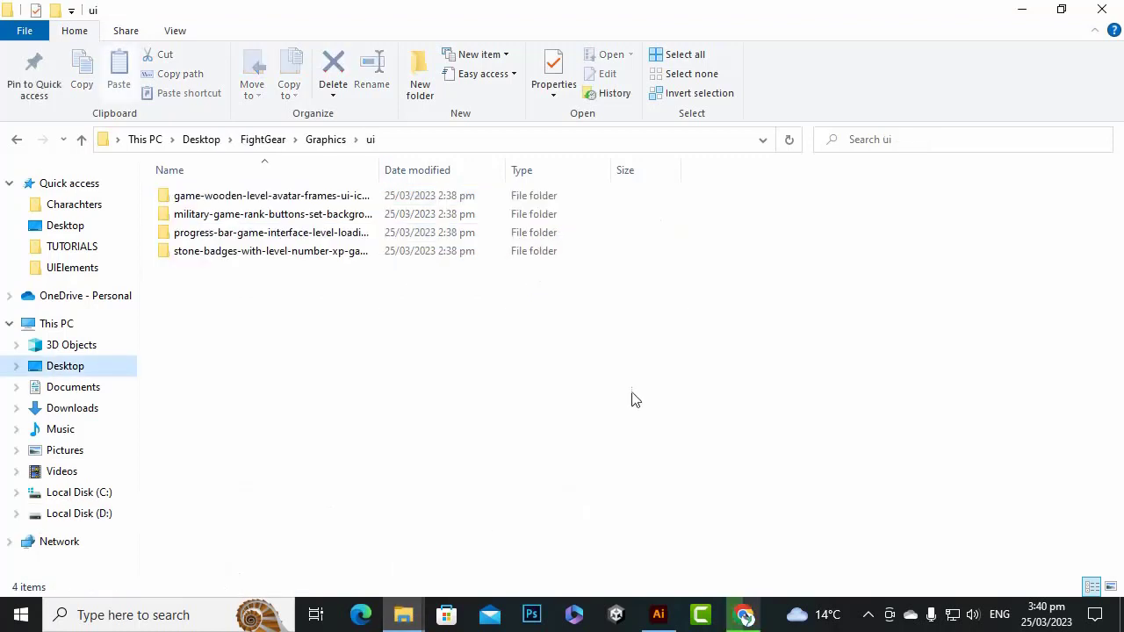
pyautogui.doubleClick(296, 195)
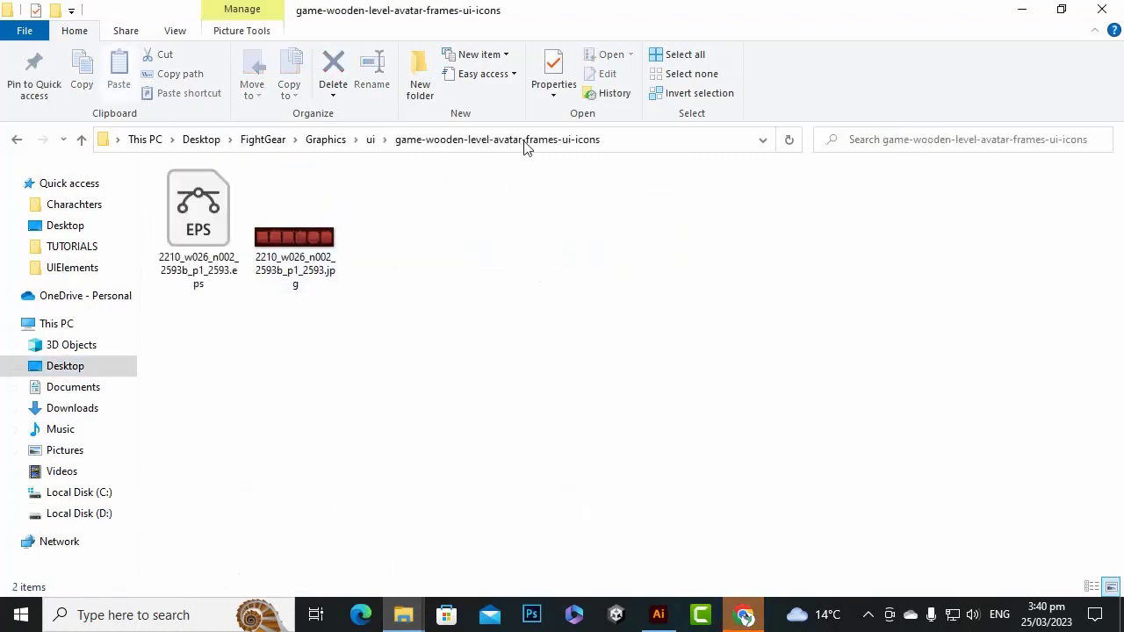
pyautogui.click(371, 140)
pyautogui.click(258, 276)
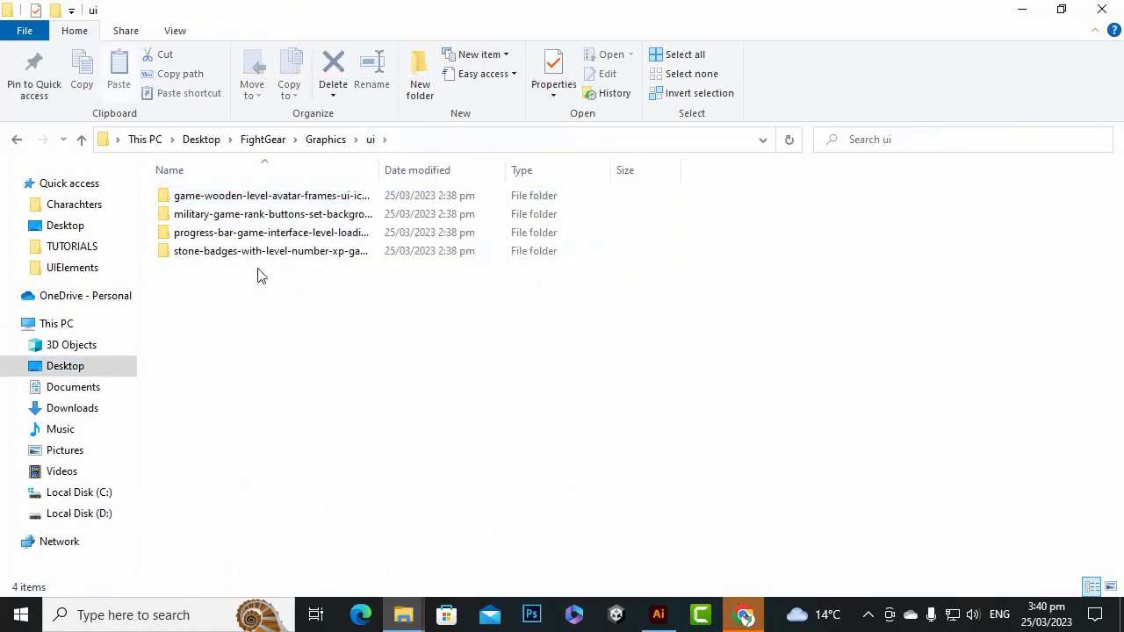
# Step: Open the EPS file from the military-game-rank-buttons-set-background folder in Illustrator and test selecting the wooden star rank button
pyautogui.click(289, 216)
pyautogui.doubleClick(289, 216)
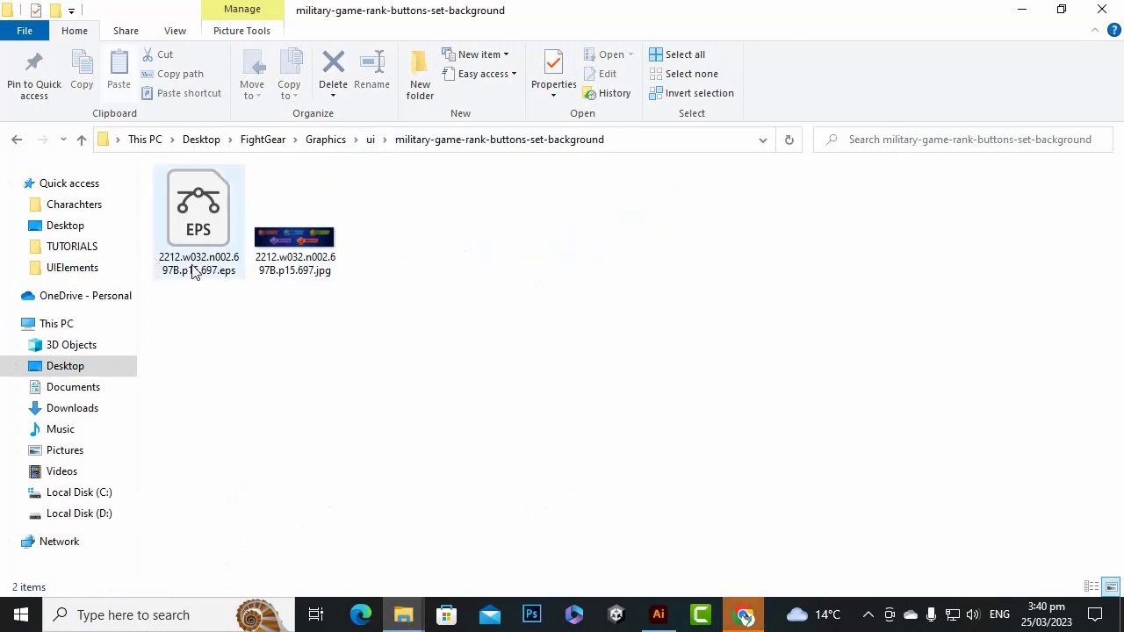
pyautogui.moveTo(199, 244); pyautogui.dragTo(593, 523)
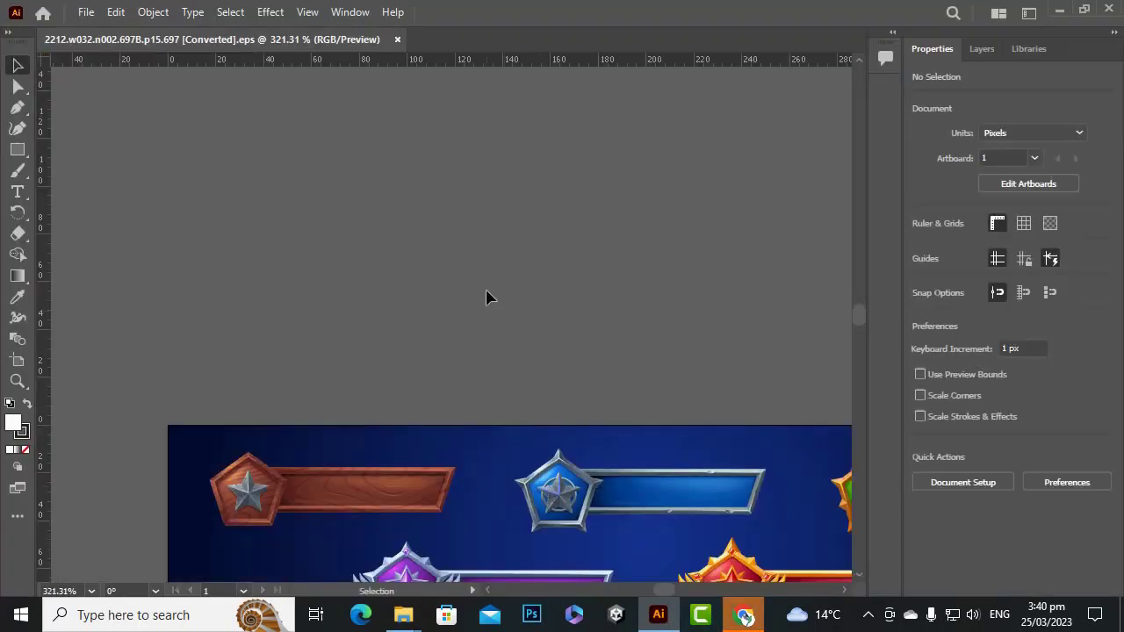
pyautogui.scroll(-5, 487, 303)
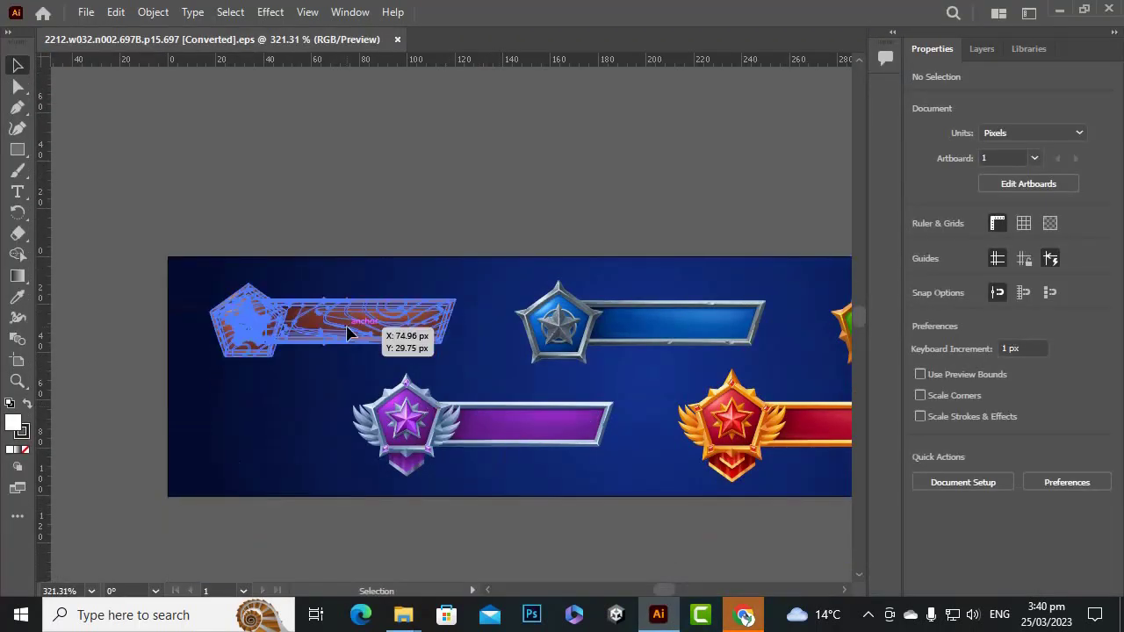
pyautogui.click(348, 332)
pyautogui.click(371, 211)
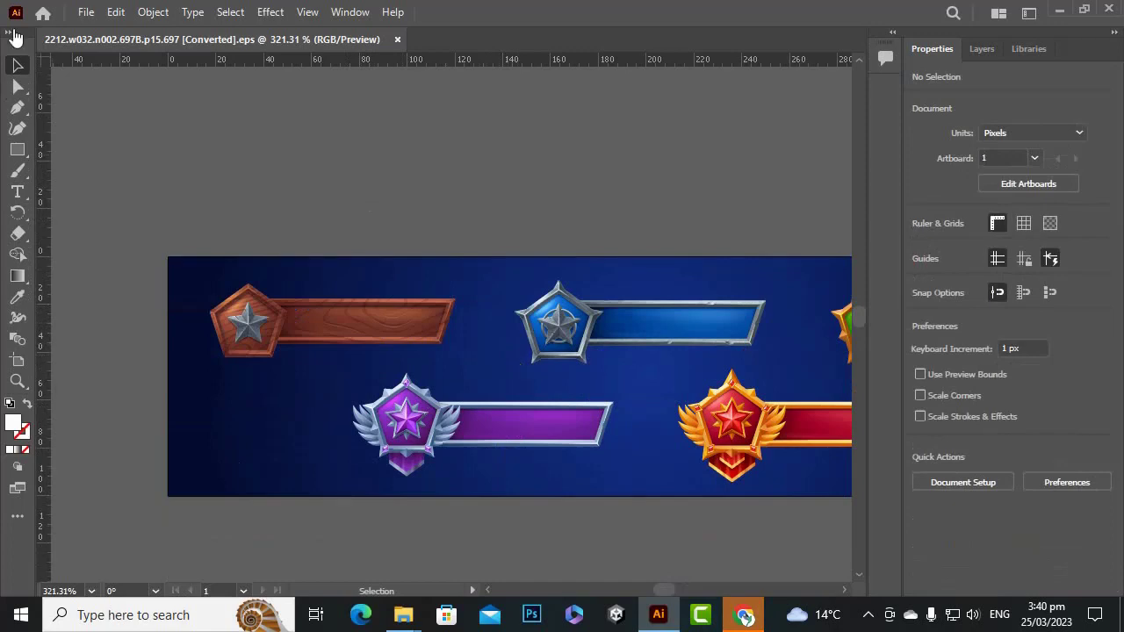
# Step: Create a new Letter document of 612 x 792 pt in CMYK Color and return to the rank buttons artwork
pyautogui.click(86, 12)
pyautogui.click(105, 30)
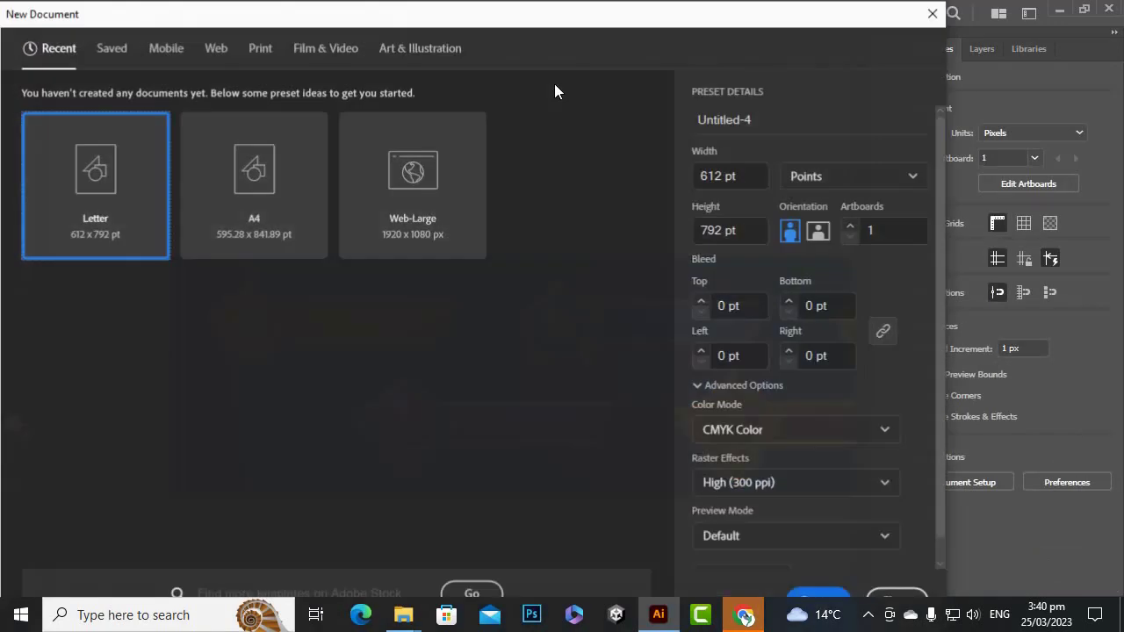
pyautogui.click(818, 599)
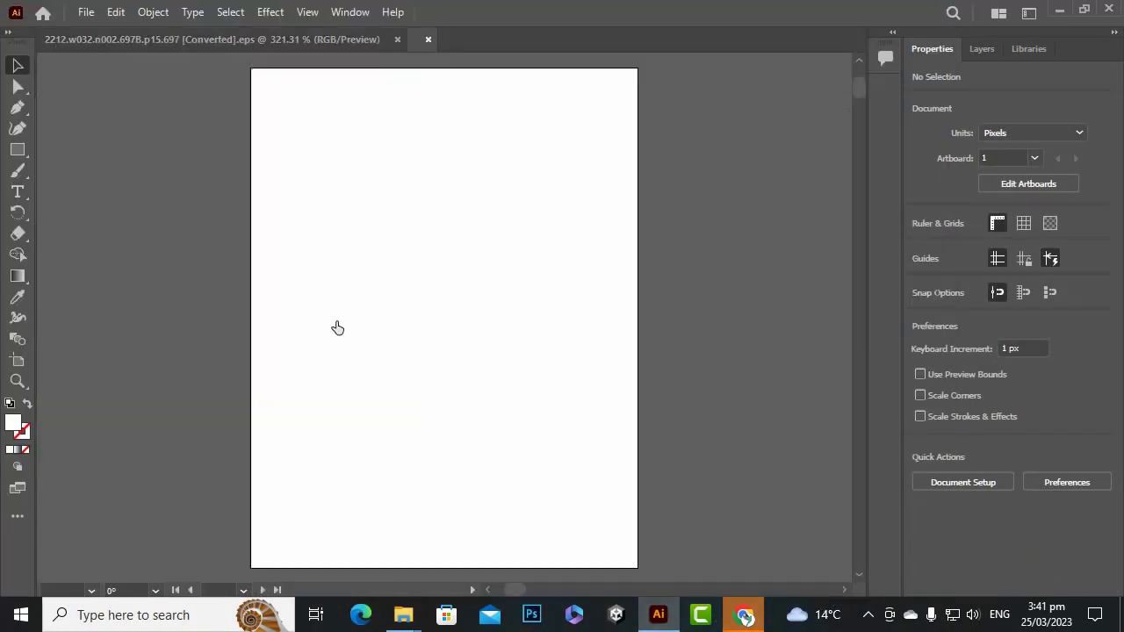
pyautogui.click(255, 40)
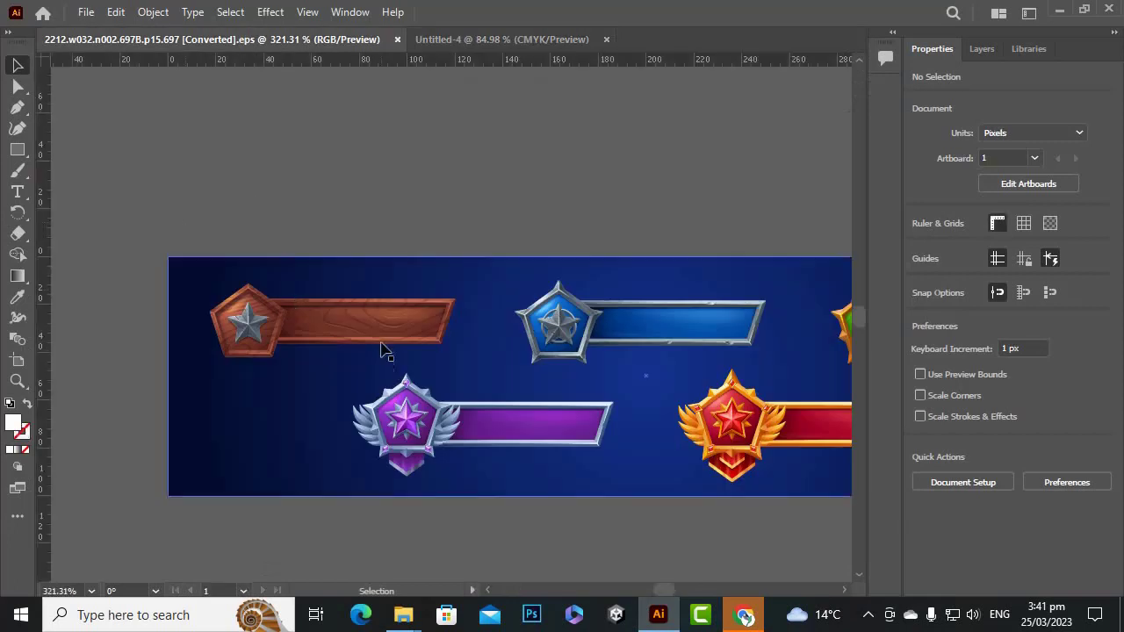
# Step: Transfer the wooden star rank button from the EPS artwork onto the upper middle of the blank Letter document
pyautogui.click(300, 327)
pyautogui.moveTo(300, 327); pyautogui.dragTo(453, 246)
pyautogui.moveTo(412, 372); pyautogui.dragTo(457, 247)
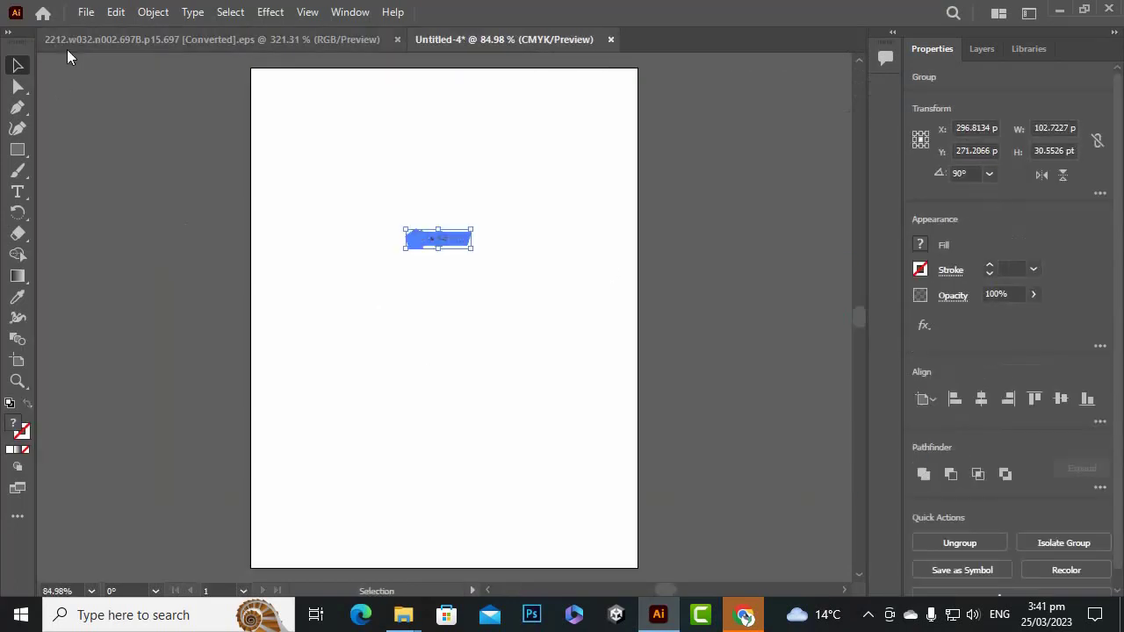
# Step: Look at the PNG export settings for the UIElements folder, cancel the export and close Illustrator
pyautogui.click(86, 12)
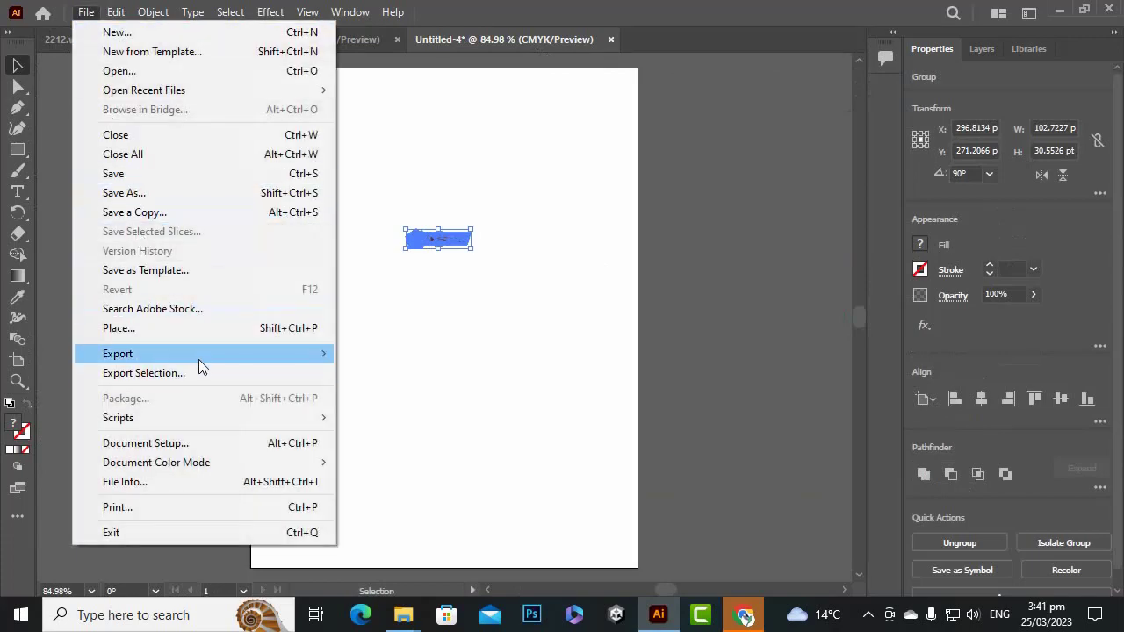
pyautogui.moveTo(200, 355)
pyautogui.click(386, 373)
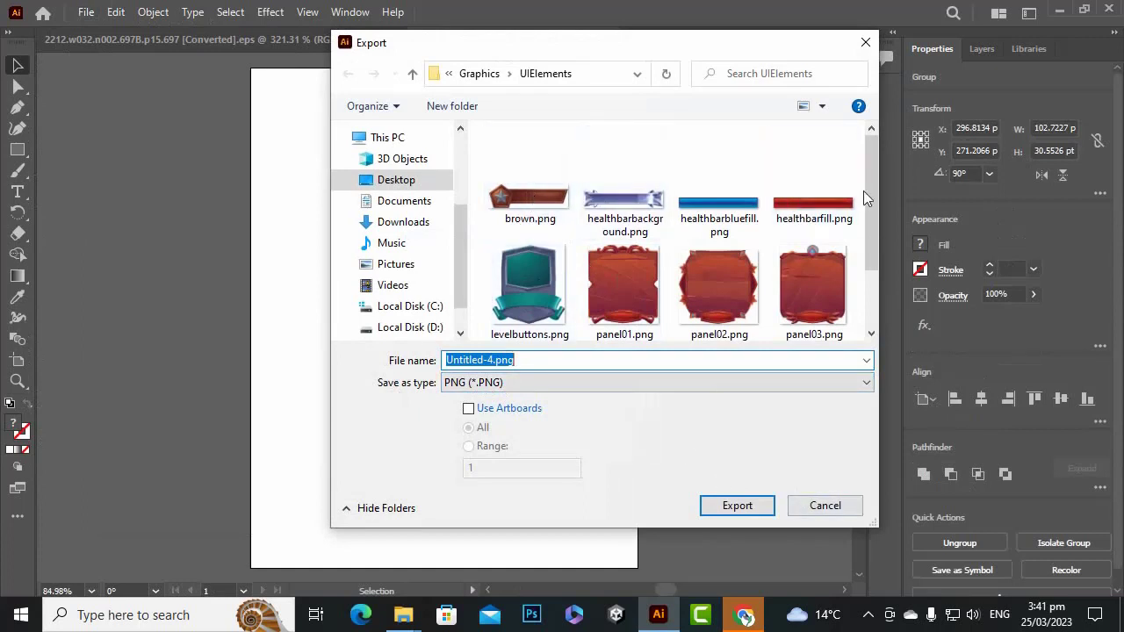
pyautogui.click(813, 508)
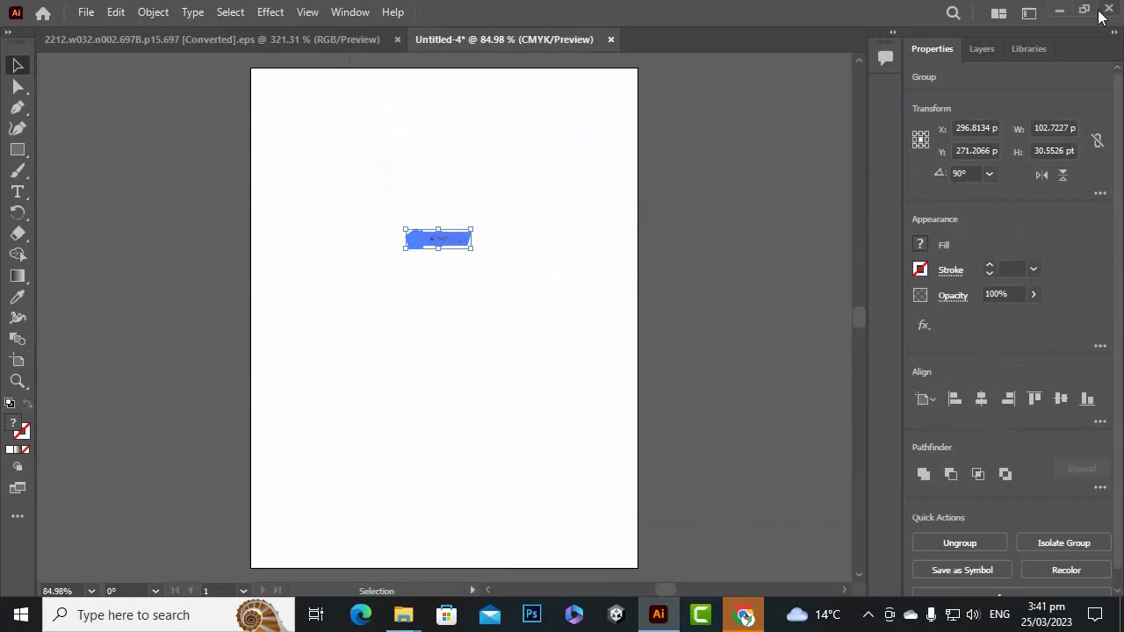
pyautogui.click(1104, 11)
pyautogui.click(659, 337)
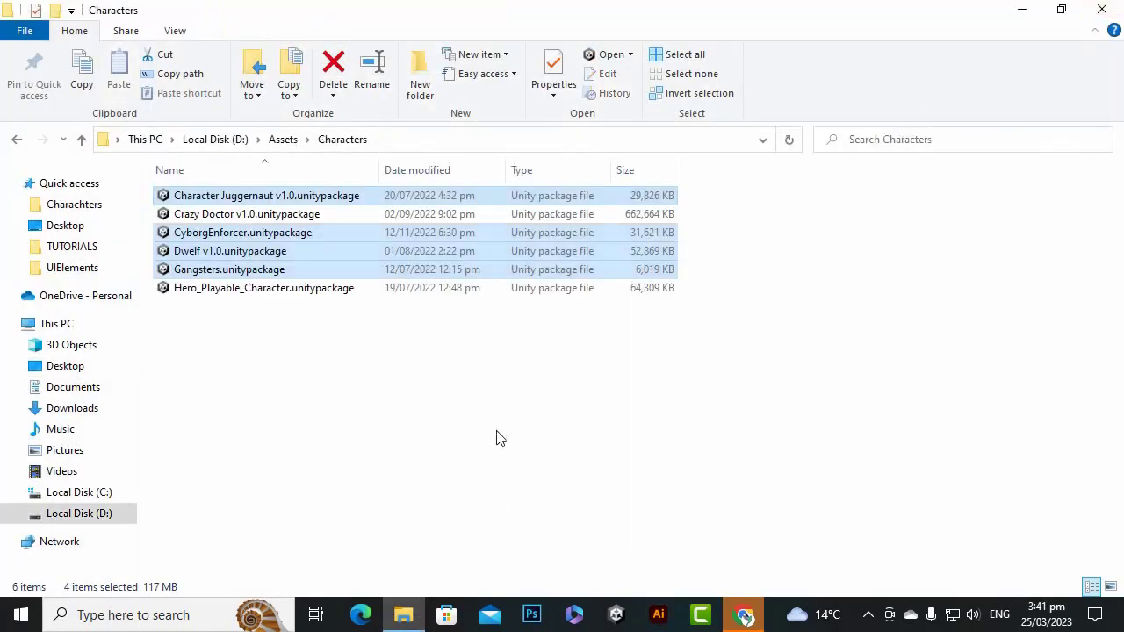
# Step: Open the UIElements folder inside the desktop's FightGear Graphics folder in File Explorer
pyautogui.click(69, 367)
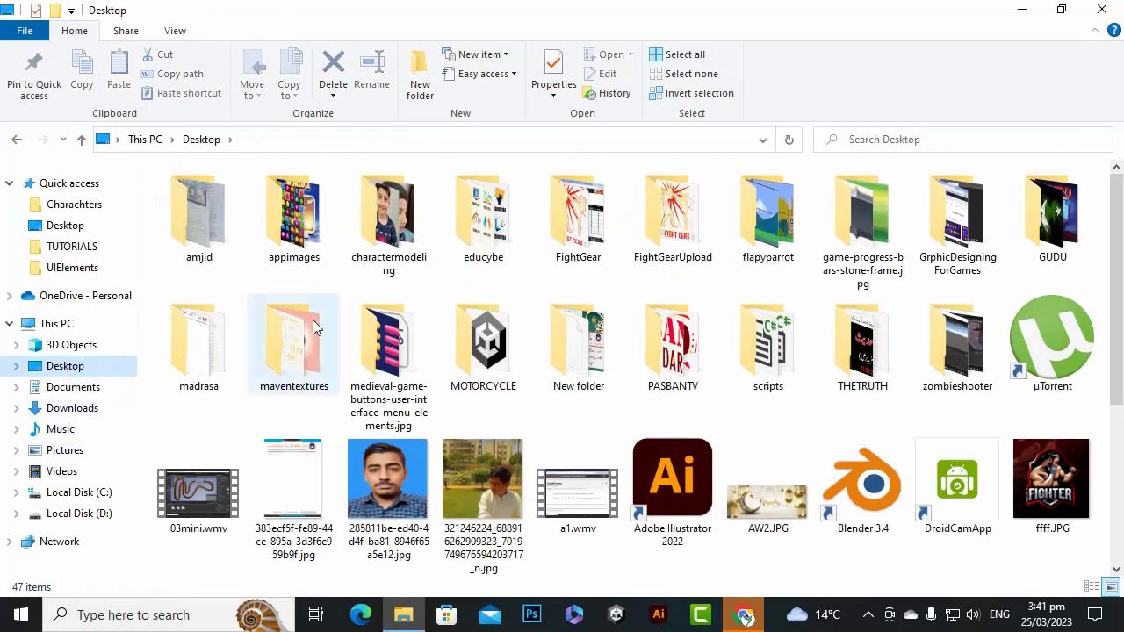
pyautogui.doubleClick(604, 237)
pyautogui.doubleClick(180, 235)
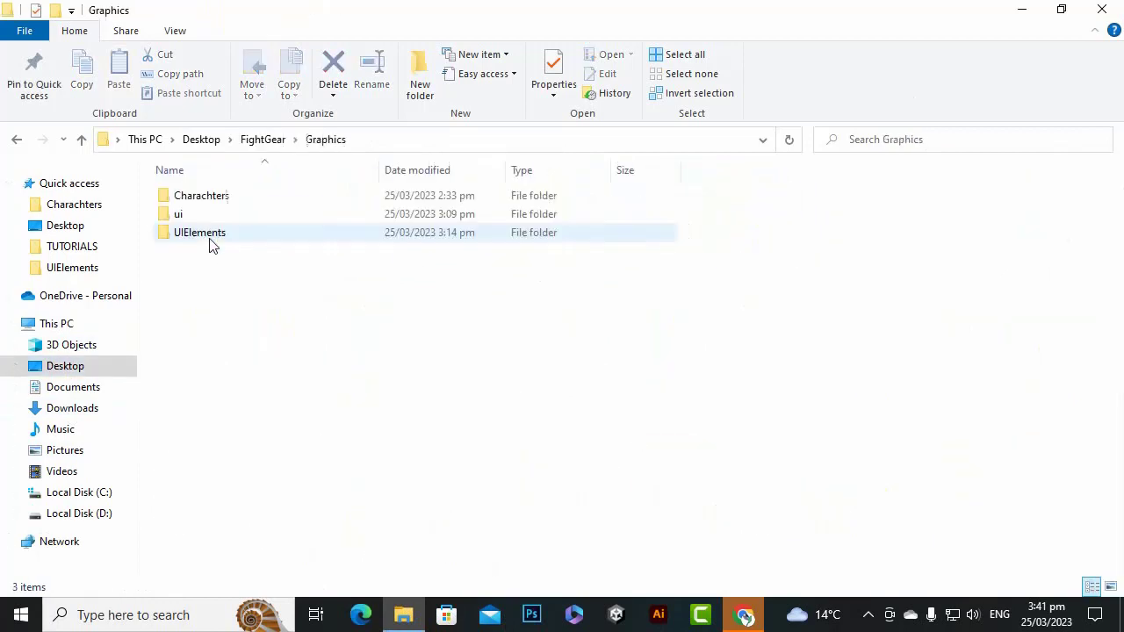
pyautogui.doubleClick(209, 233)
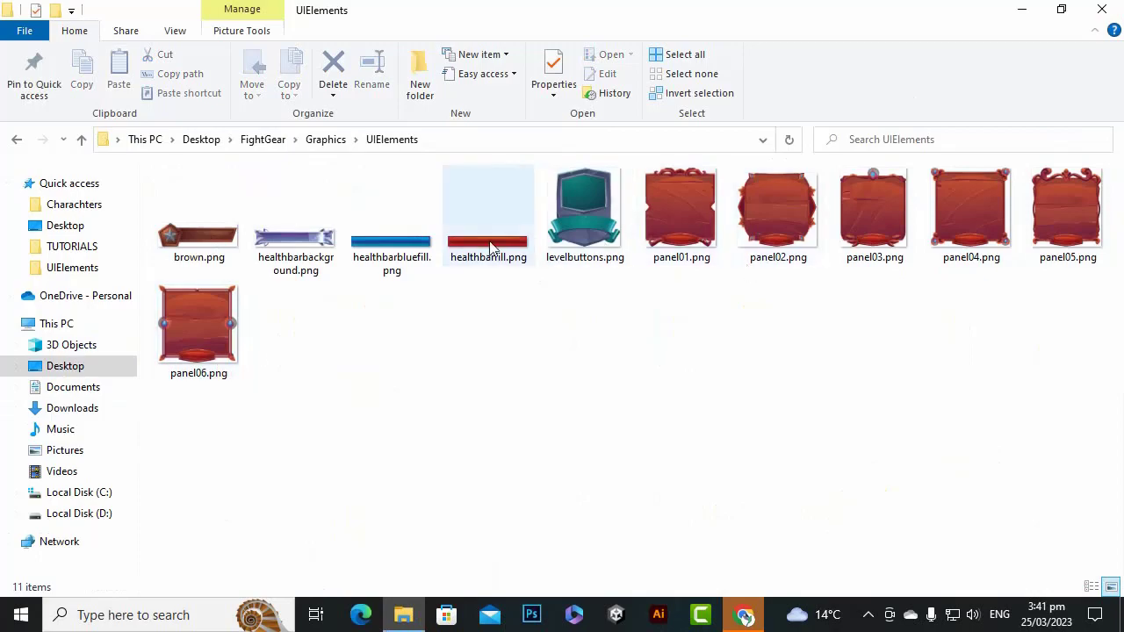
# Step: View healthbarbackground.png, healthbarbluefill.png and healthbarfill.png one after another, closing each image
pyautogui.click(270, 248)
pyautogui.doubleClick(270, 249)
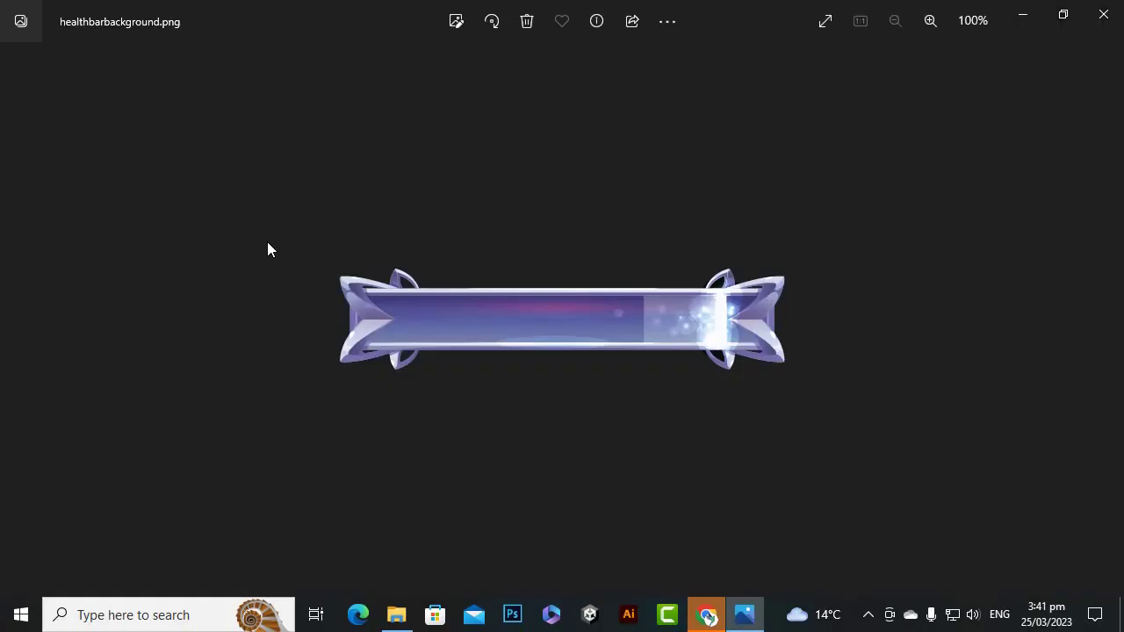
pyautogui.click(1119, 12)
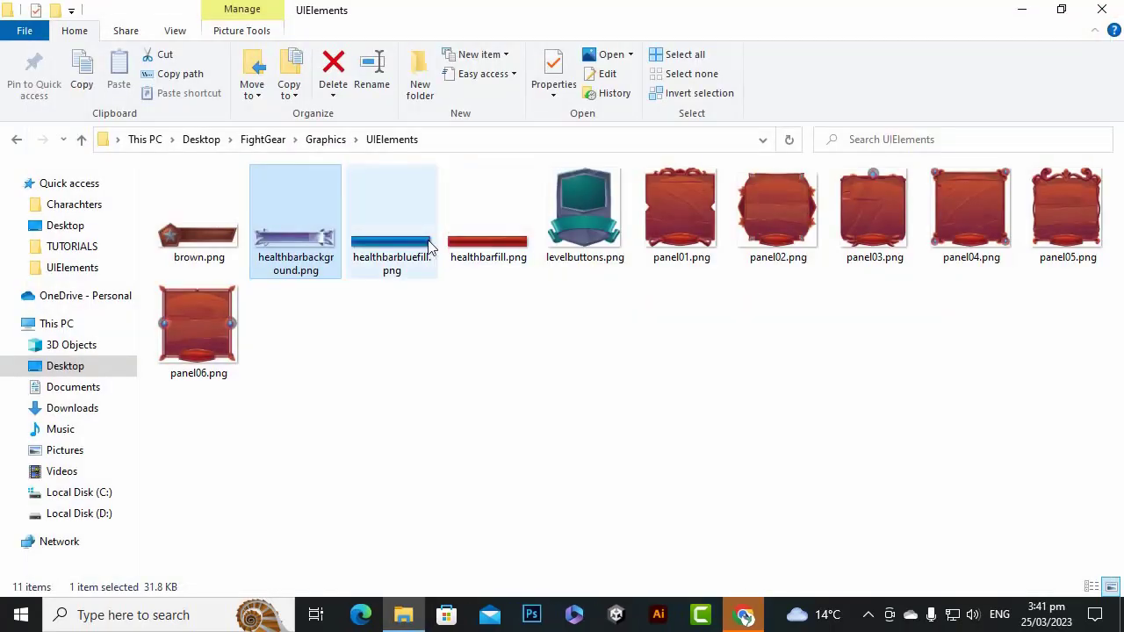
pyautogui.doubleClick(430, 257)
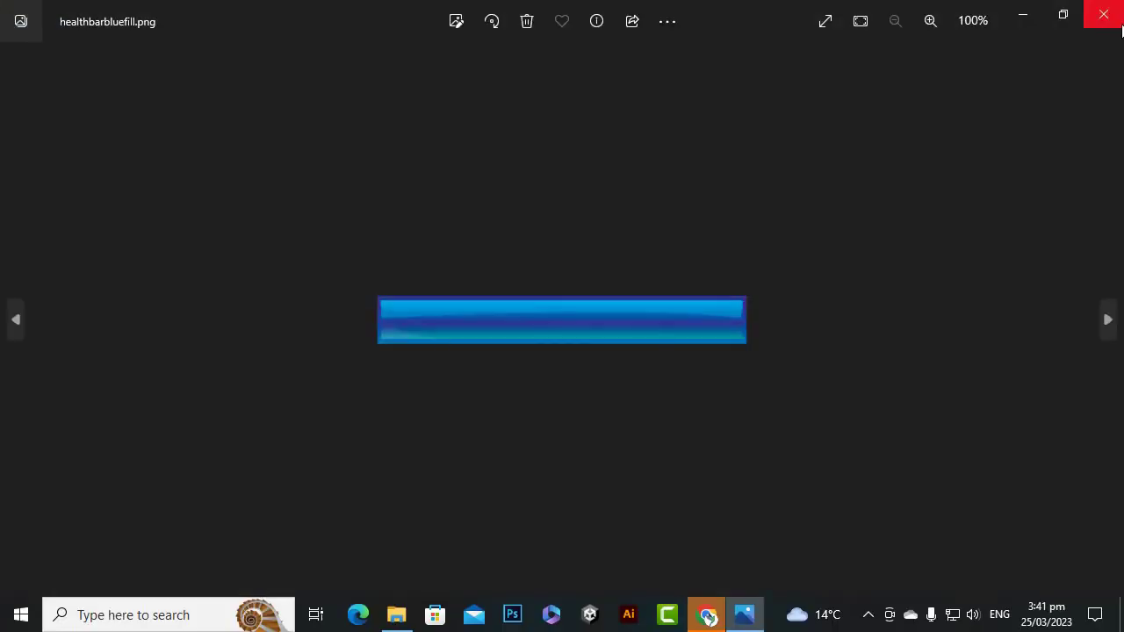
pyautogui.click(1120, 26)
pyautogui.doubleClick(463, 254)
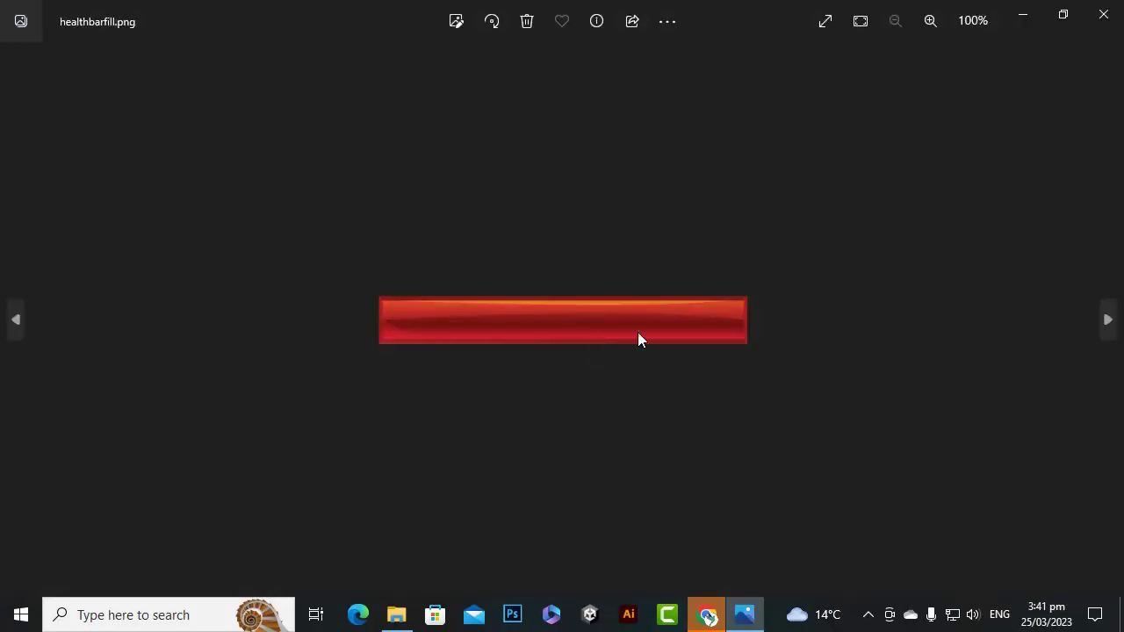
pyautogui.click(1103, 14)
pyautogui.click(389, 350)
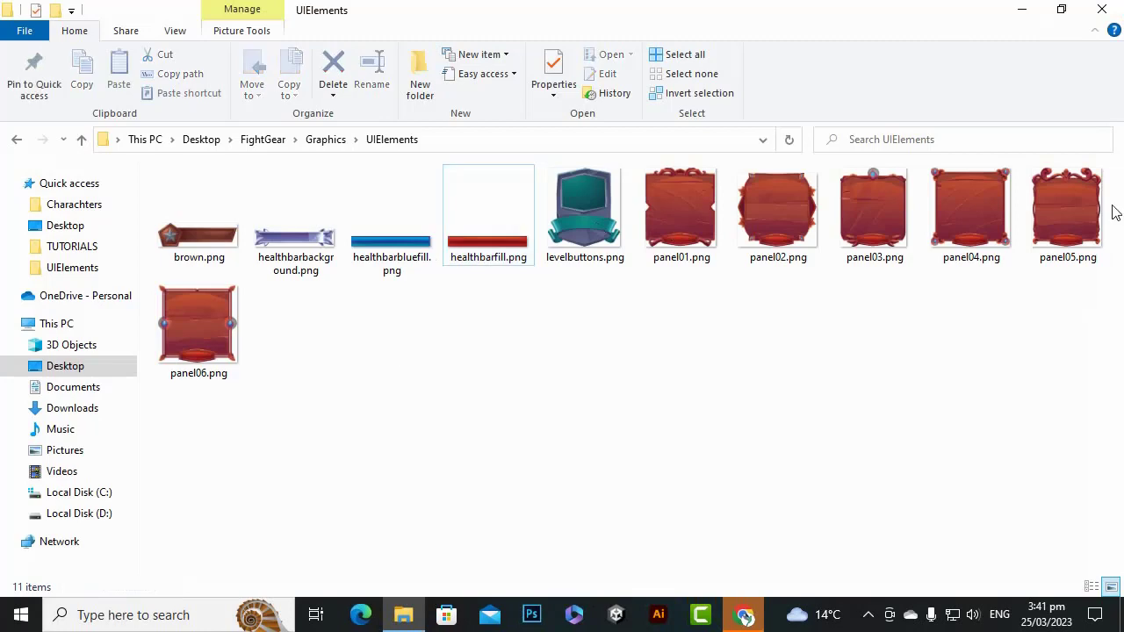
# Step: View the brown.png rank button and the levelbuttons.png shield, closing each image
pyautogui.click(186, 617)
pyautogui.click(845, 398)
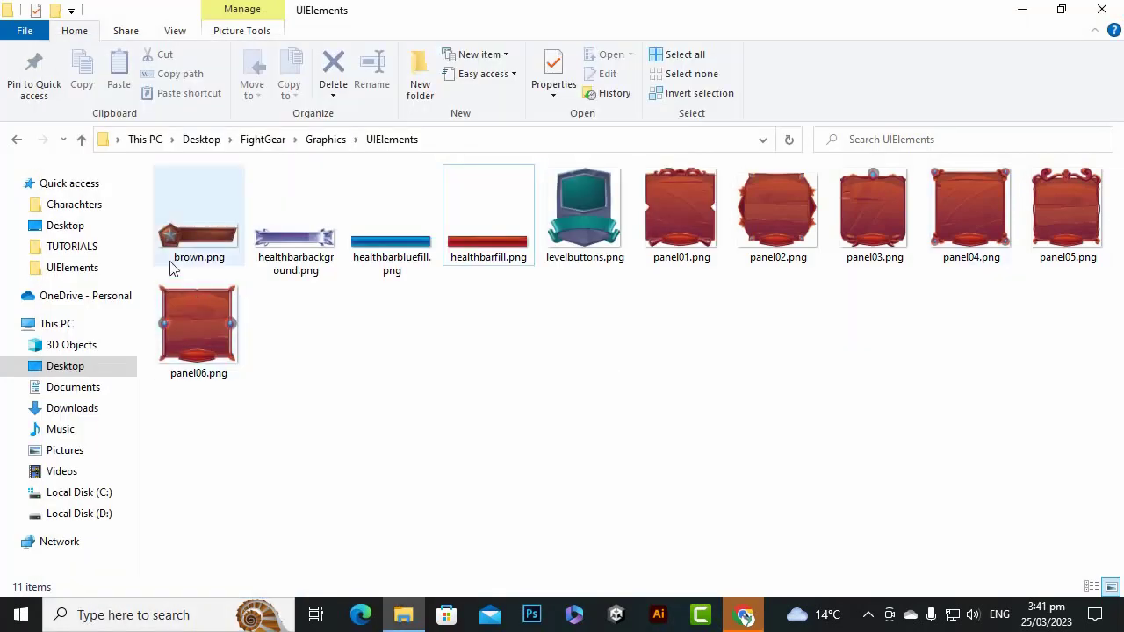
pyautogui.click(175, 254)
pyautogui.doubleClick(175, 253)
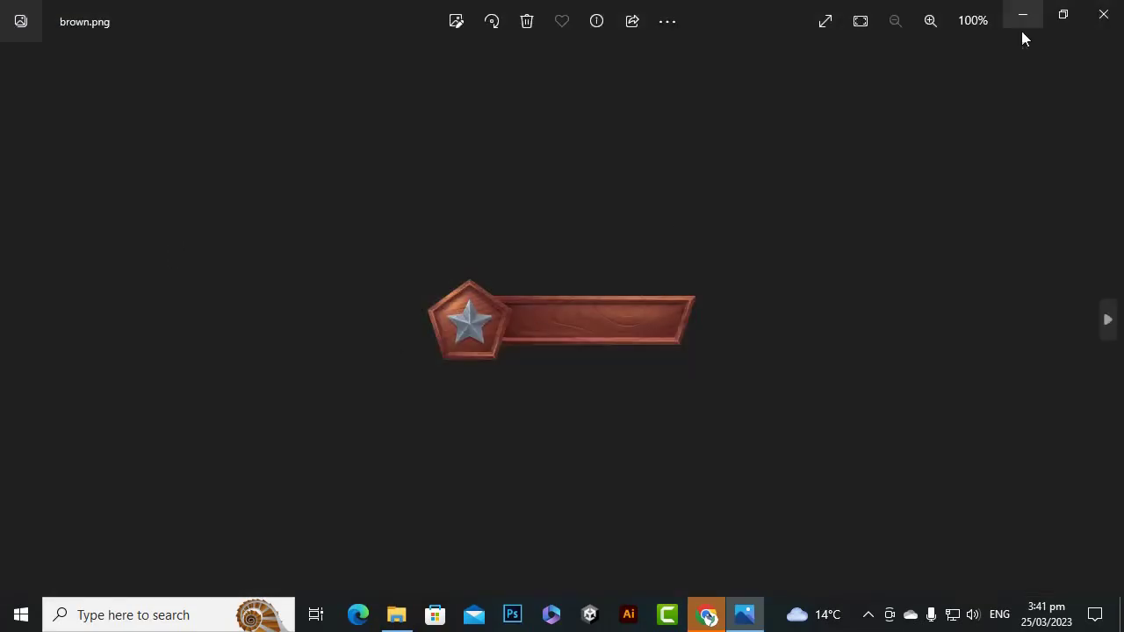
pyautogui.click(1104, 14)
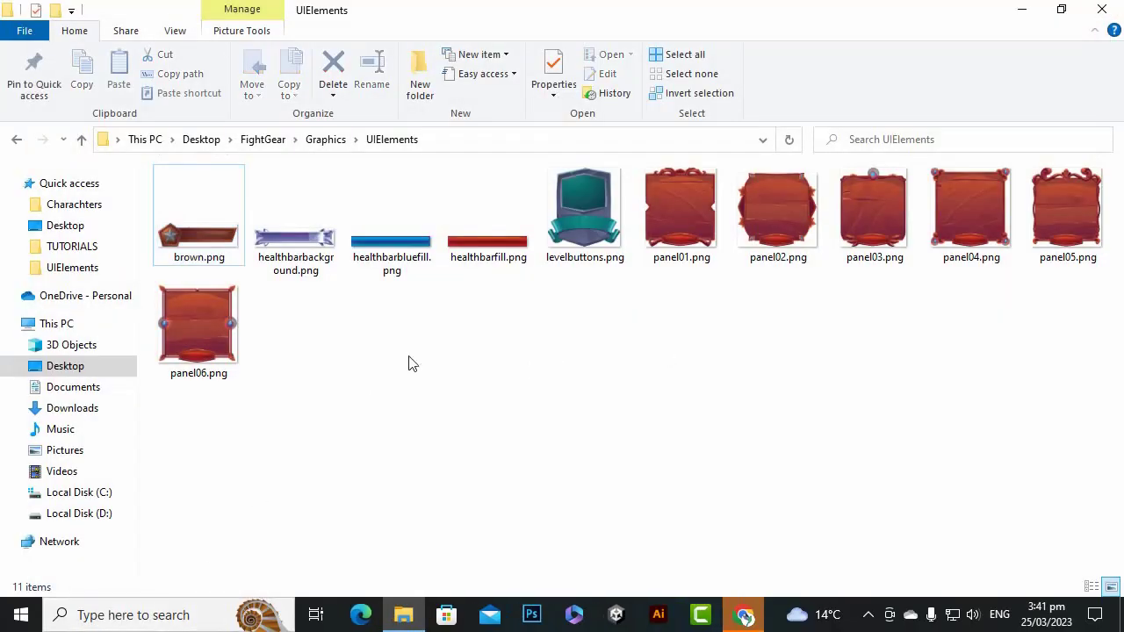
pyautogui.doubleClick(603, 237)
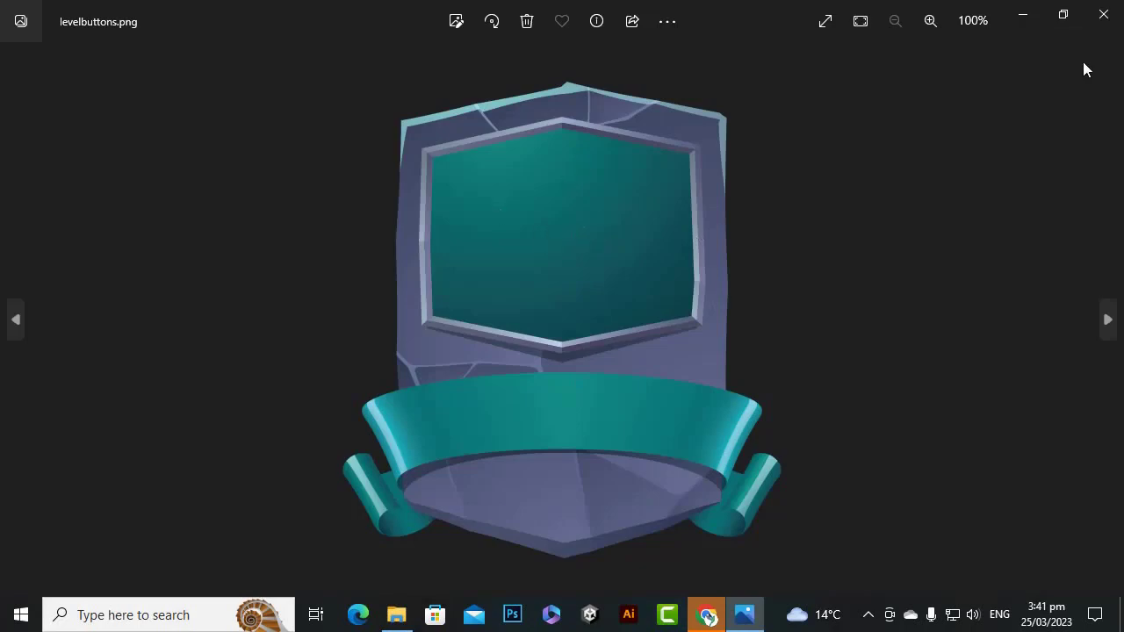
pyautogui.click(1089, 12)
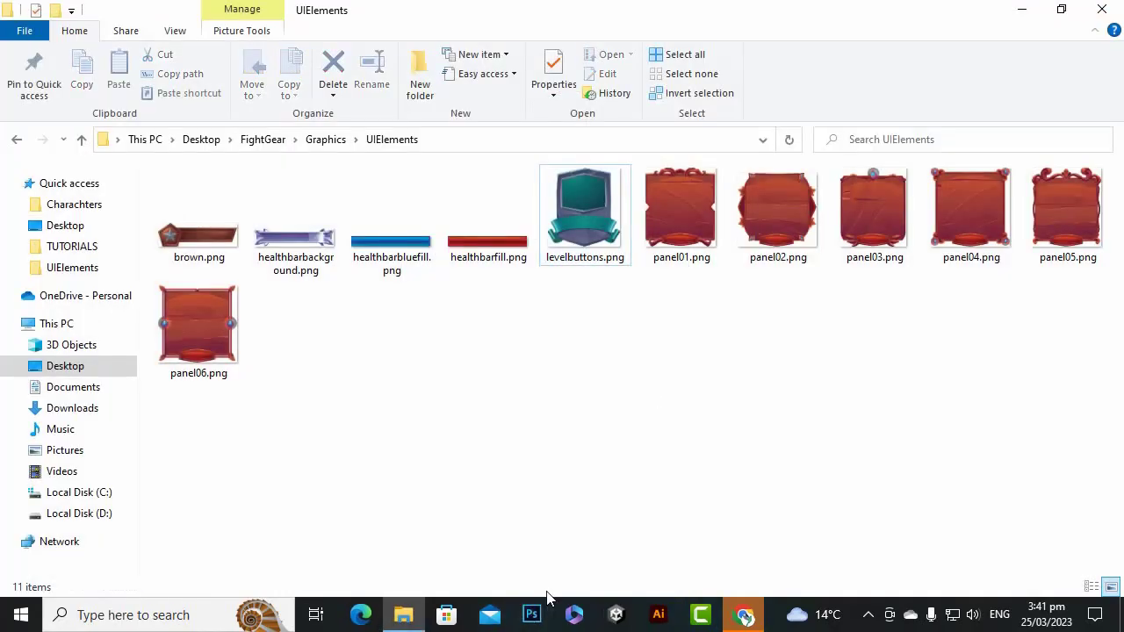
# Step: Close the fighter game UI vector search page in Chrome and launch Photoshop
pyautogui.click(744, 616)
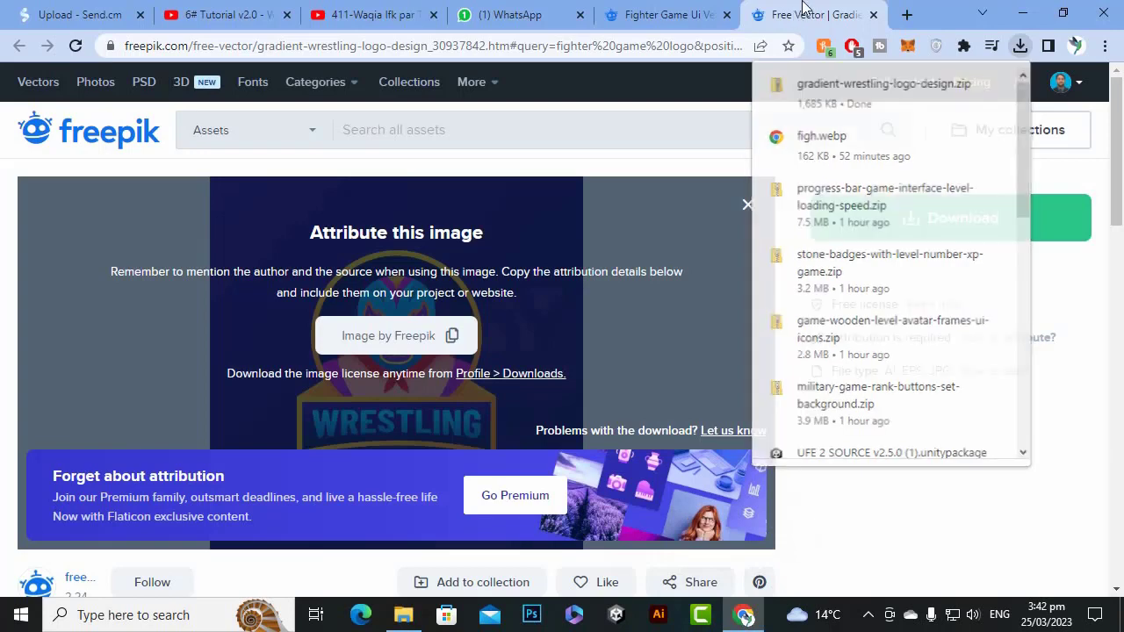
pyautogui.click(727, 15)
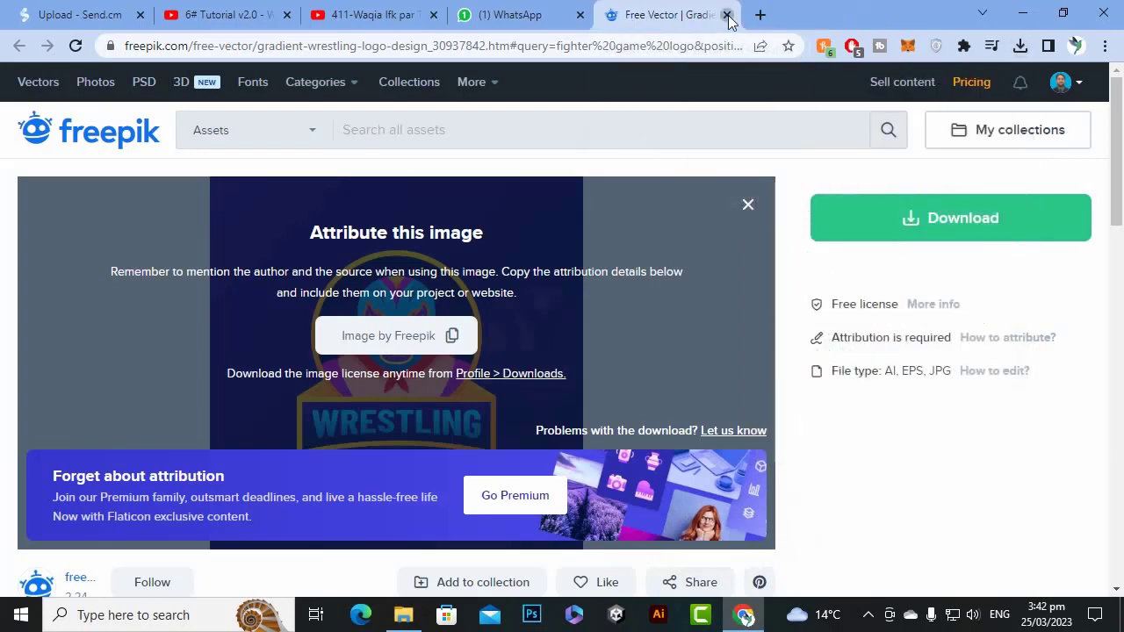
pyautogui.click(1021, 13)
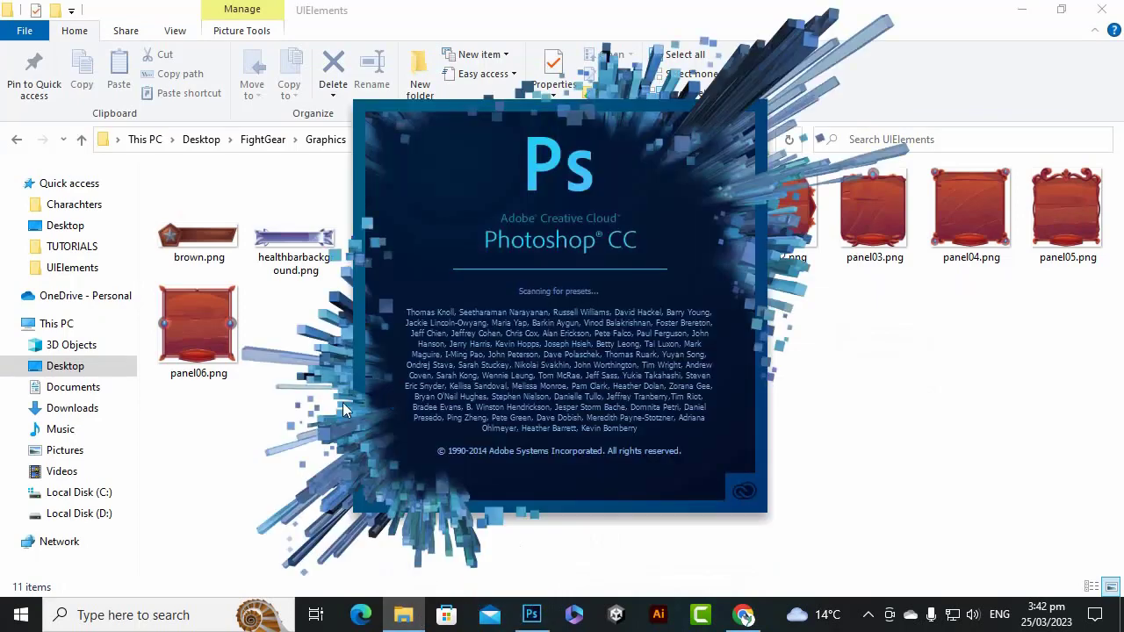
pyautogui.click(274, 433)
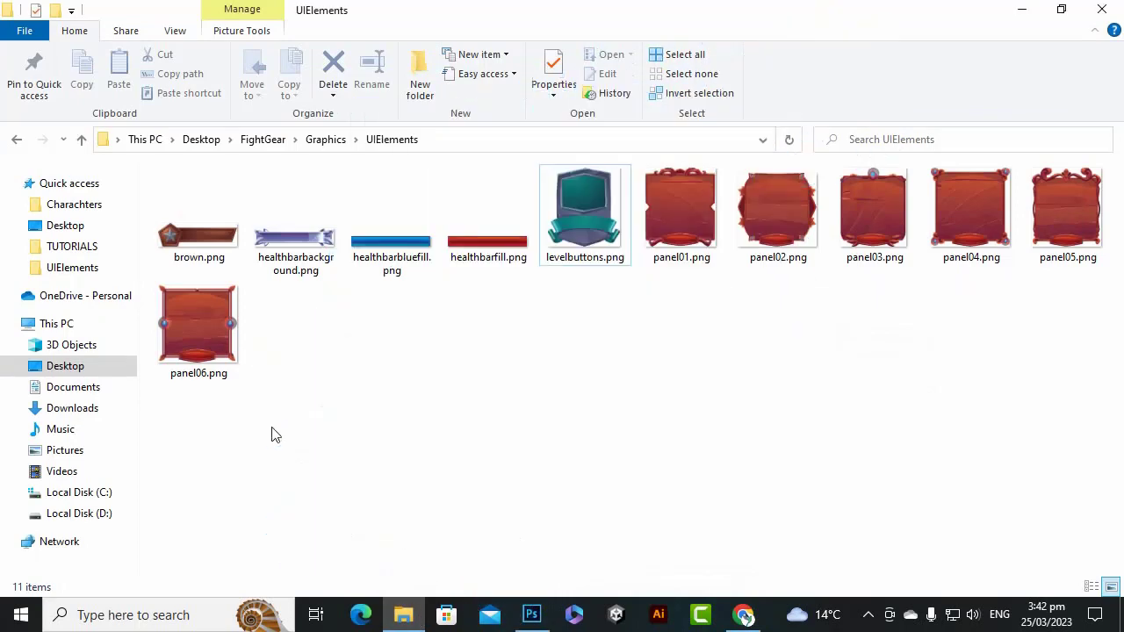
# Step: Switch to Chrome and search Google for "game fonts"
pyautogui.click(733, 615)
pyautogui.click(579, 46)
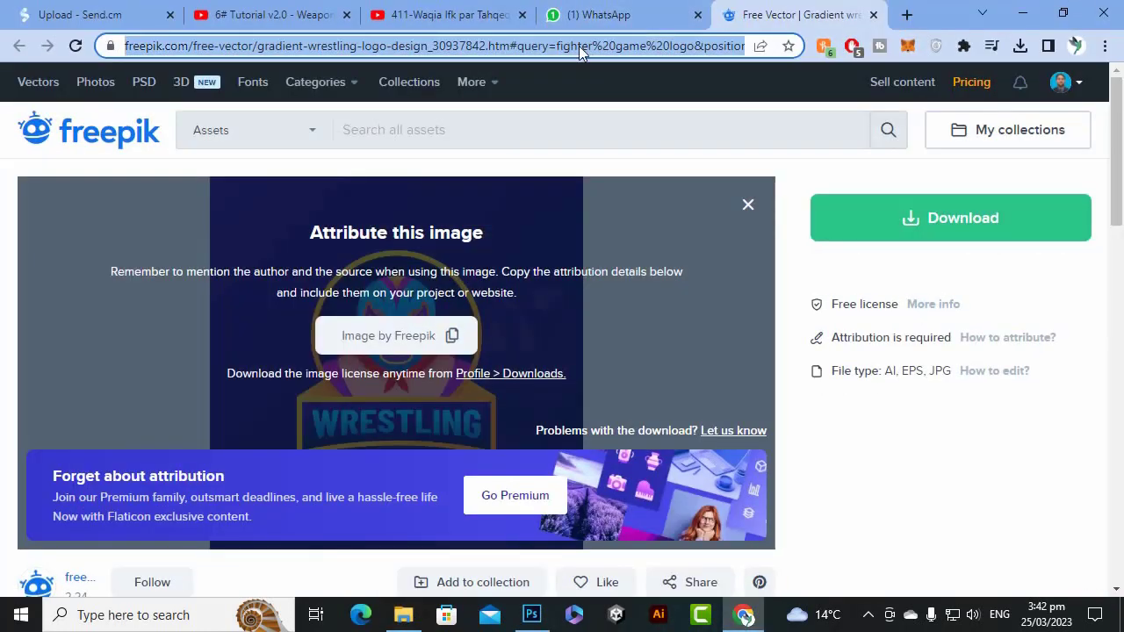
pyautogui.write('fo')
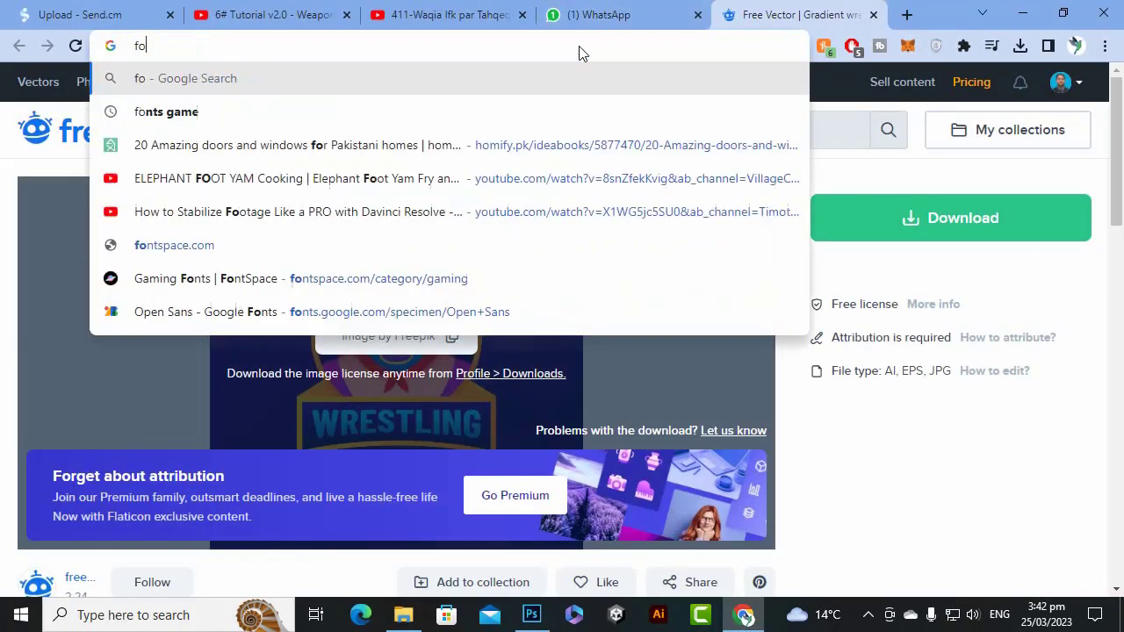
pyautogui.press('BackSpace')
pyautogui.press('BackSpace')
pyautogui.write('game')
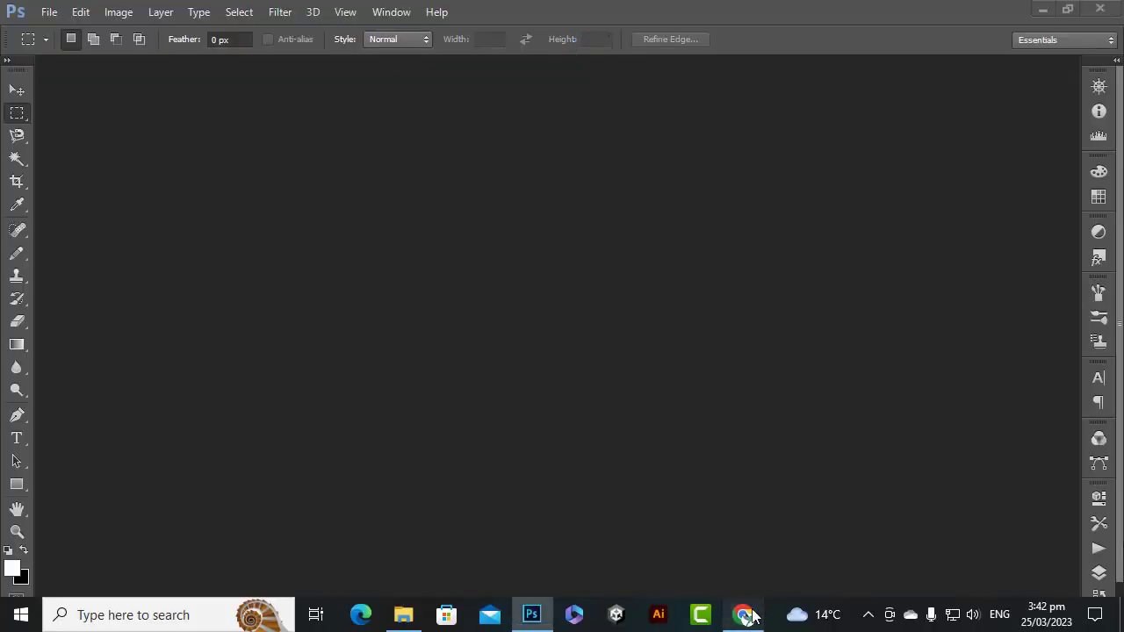
pyautogui.click(745, 615)
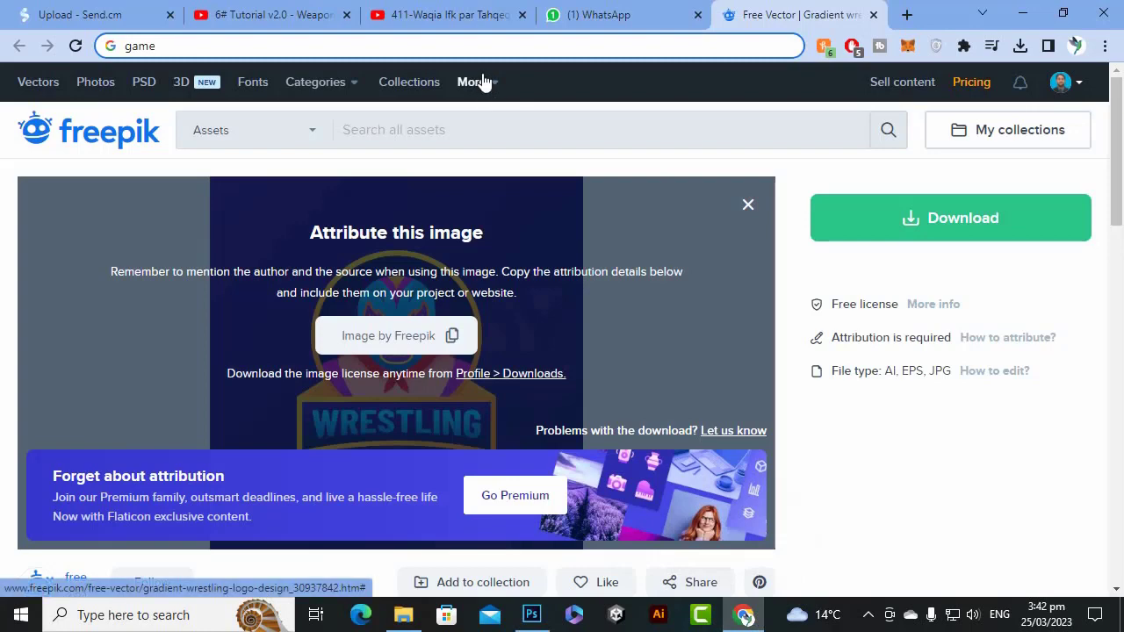
pyautogui.write('for')
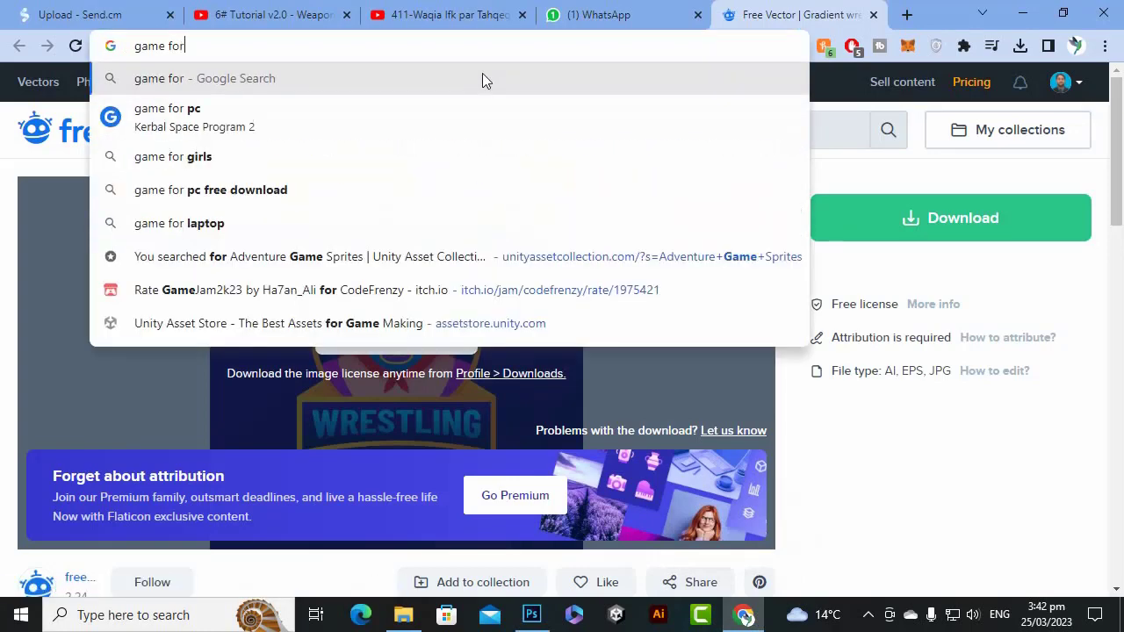
pyautogui.press('BackSpace')
pyautogui.write('nts')
pyautogui.press('Return')
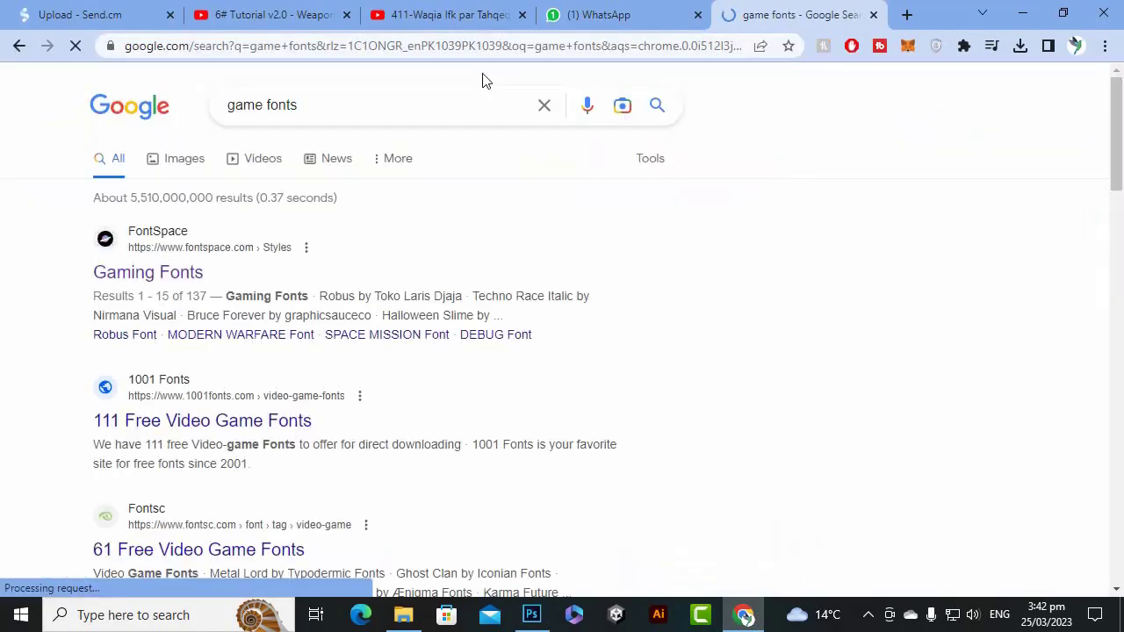
# Step: Open FontSpace's Gaming Fonts result in a new tab and the 1001 Fonts video game fonts result in the current one
pyautogui.rightClick(137, 281)
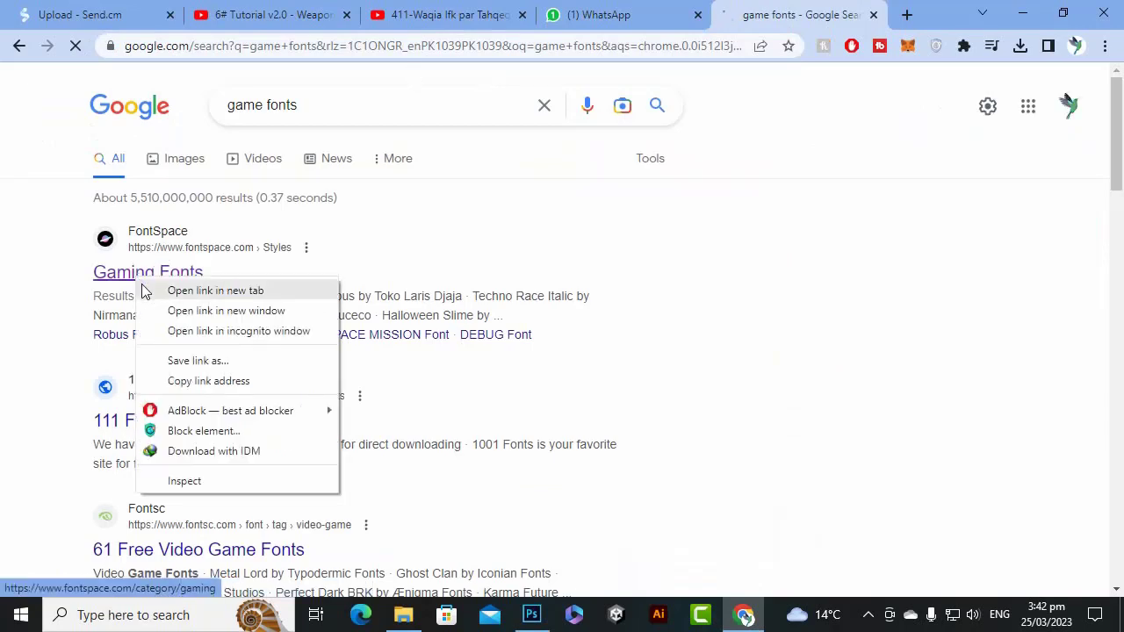
pyautogui.click(167, 289)
pyautogui.scroll(-2, 187, 407)
pyautogui.scroll(1, 196, 413)
pyautogui.click(208, 365)
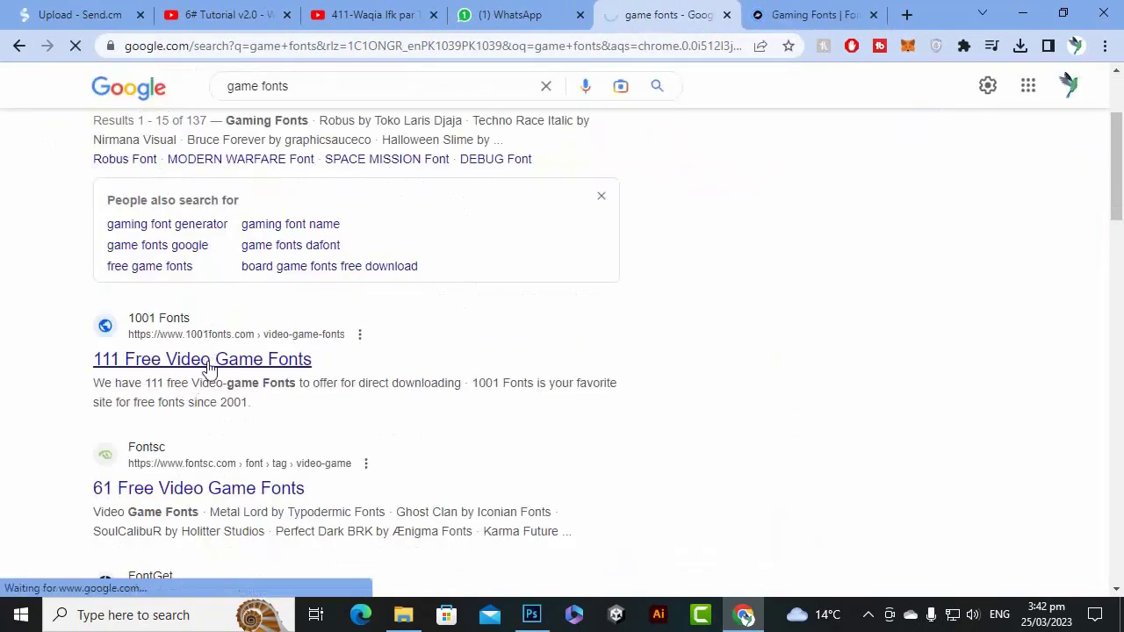
# Step: Browse the free gaming fonts listed on the FontSpace page
pyautogui.click(747, 10)
pyautogui.scroll(-3, 316, 329)
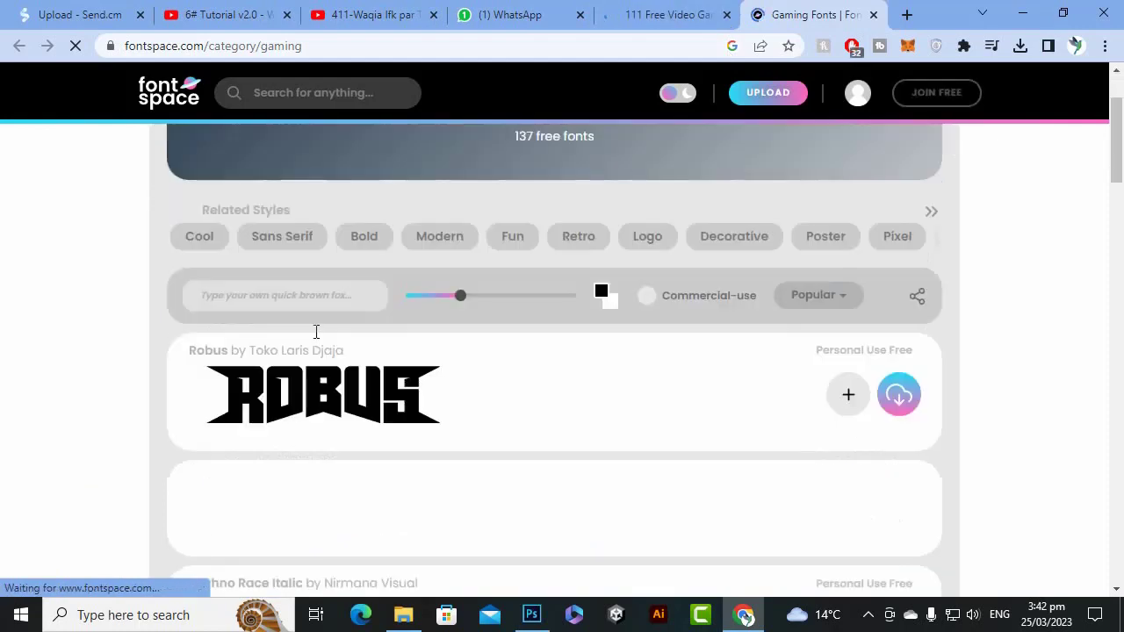
pyautogui.scroll(-2, 317, 332)
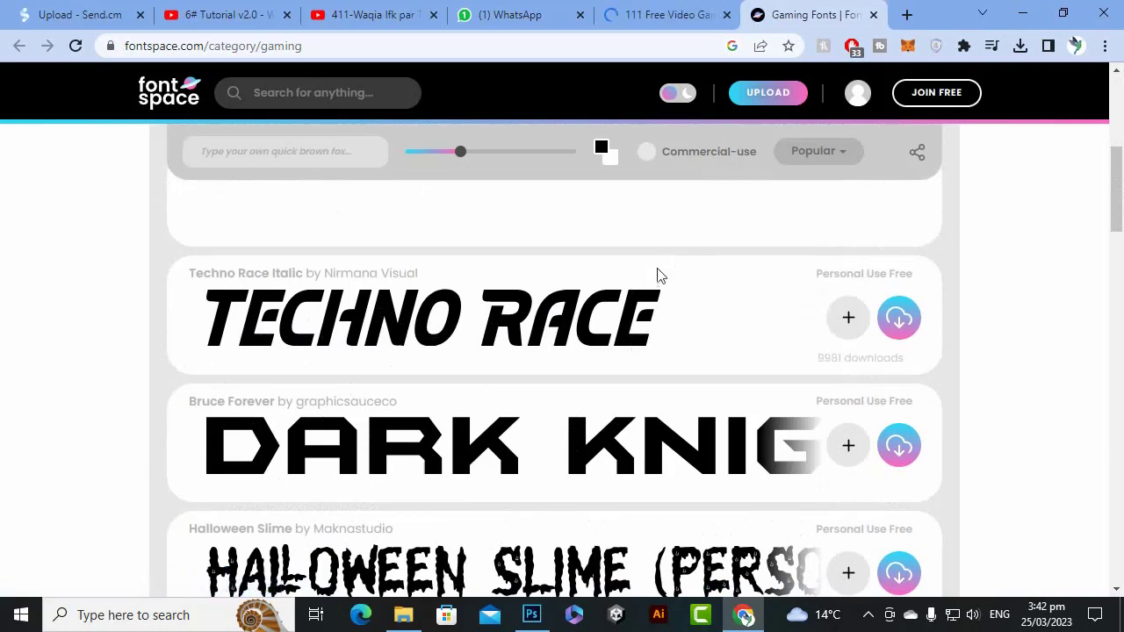
pyautogui.scroll(-4, 520, 358)
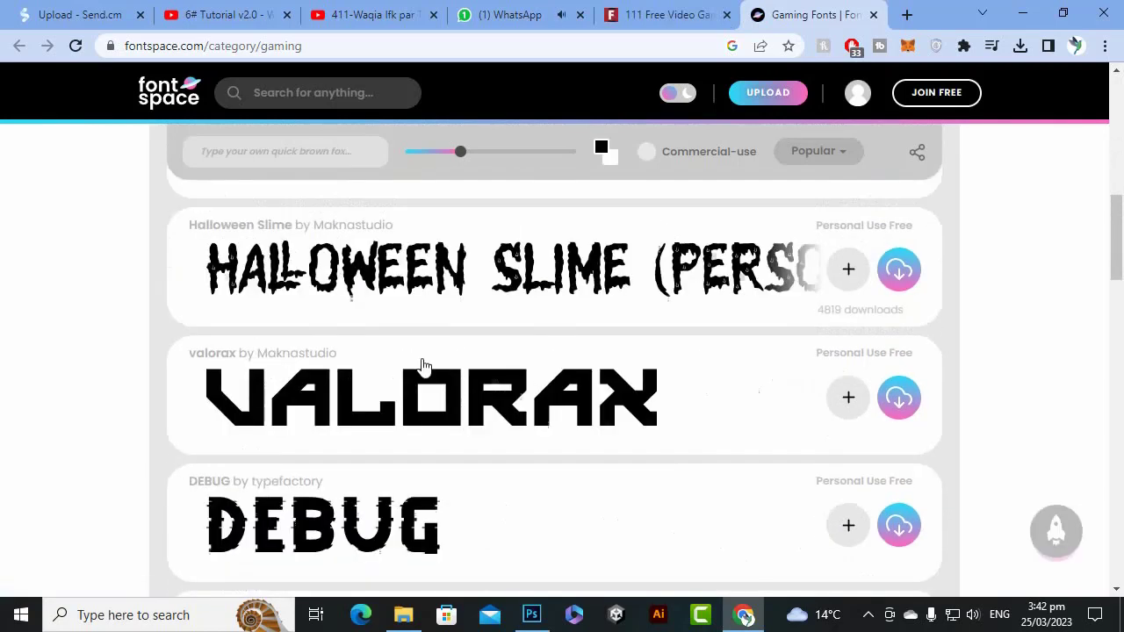
pyautogui.scroll(-3, 435, 362)
pyautogui.scroll(-6, 273, 382)
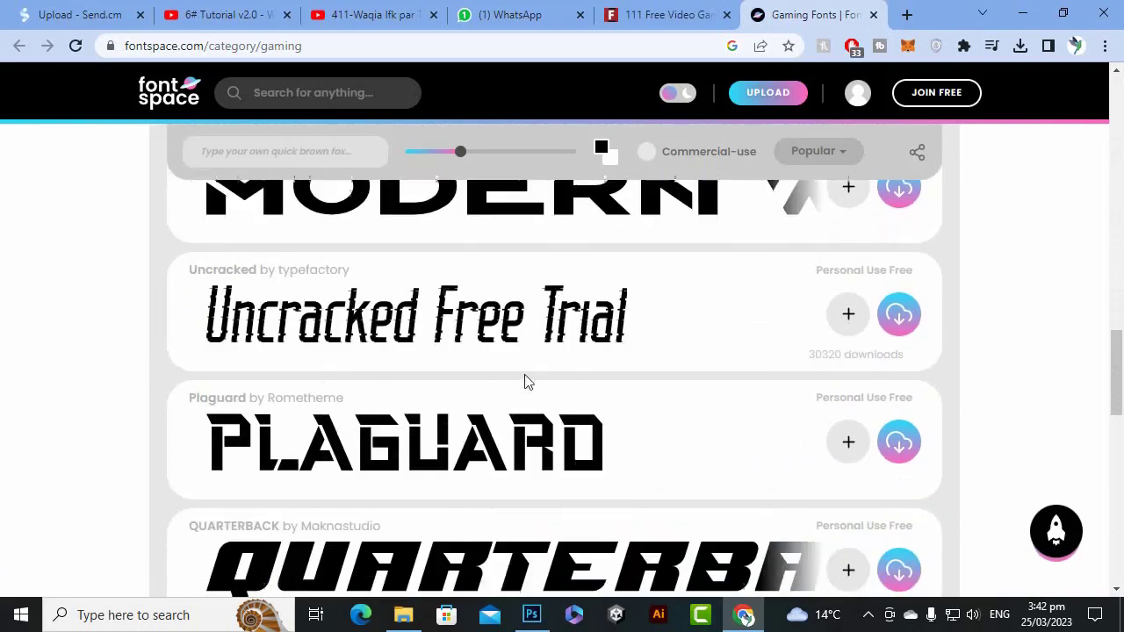
pyautogui.scroll(-3, 525, 381)
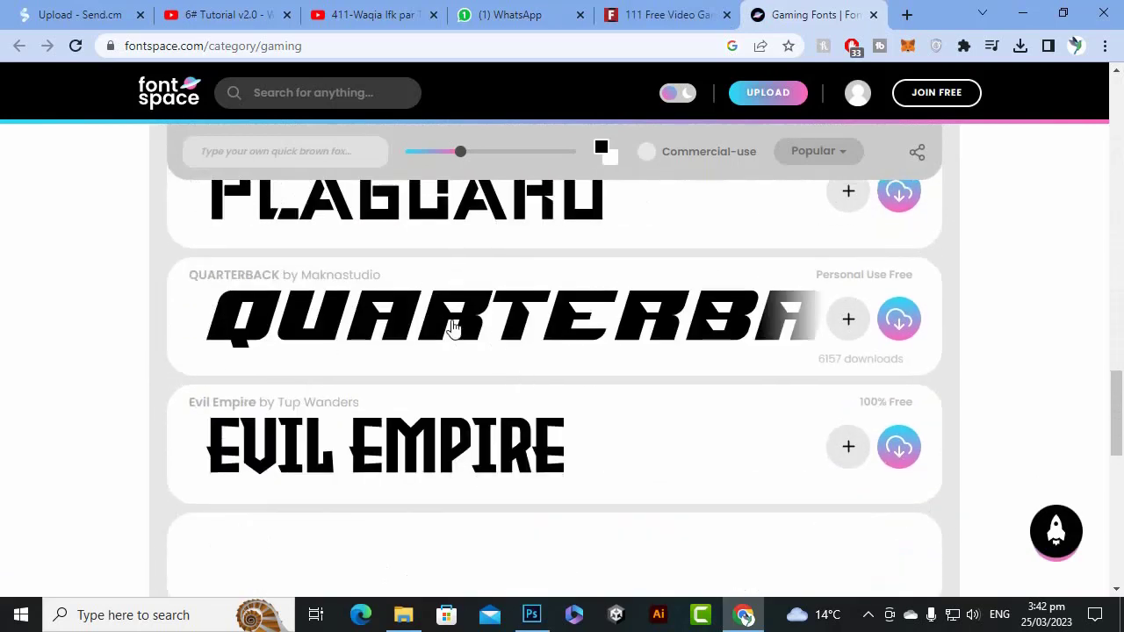
# Step: Open the QUARTERBACK and Sportypo fonts in new tabs and go to page 2 of the gaming fonts
pyautogui.rightClick(632, 335)
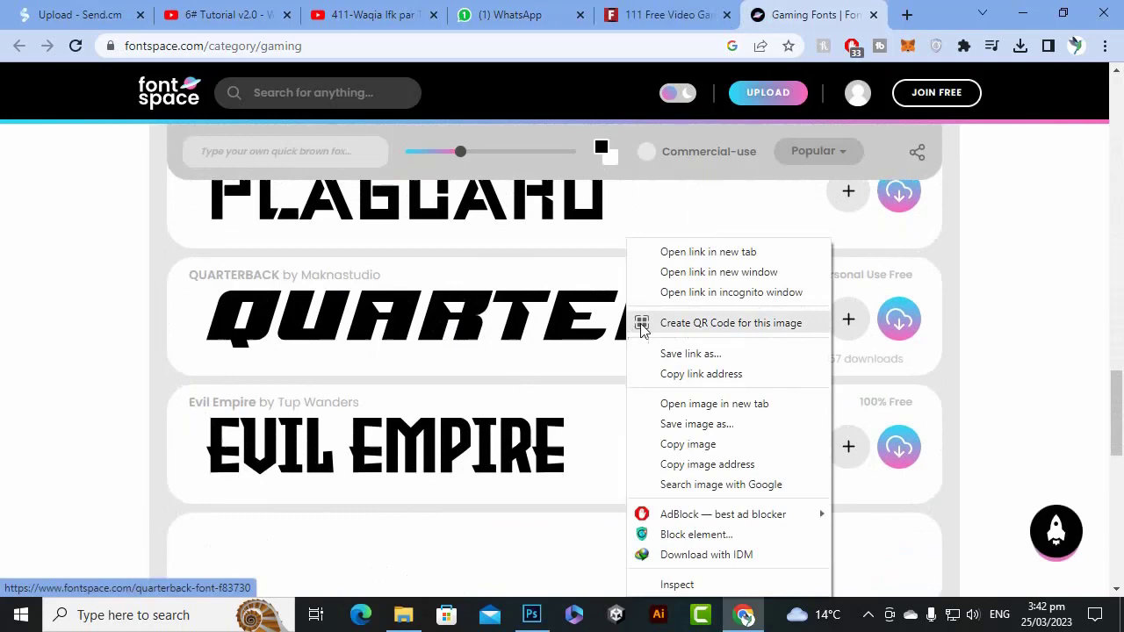
pyautogui.click(685, 254)
pyautogui.scroll(-2, 491, 382)
pyautogui.scroll(-2, 491, 386)
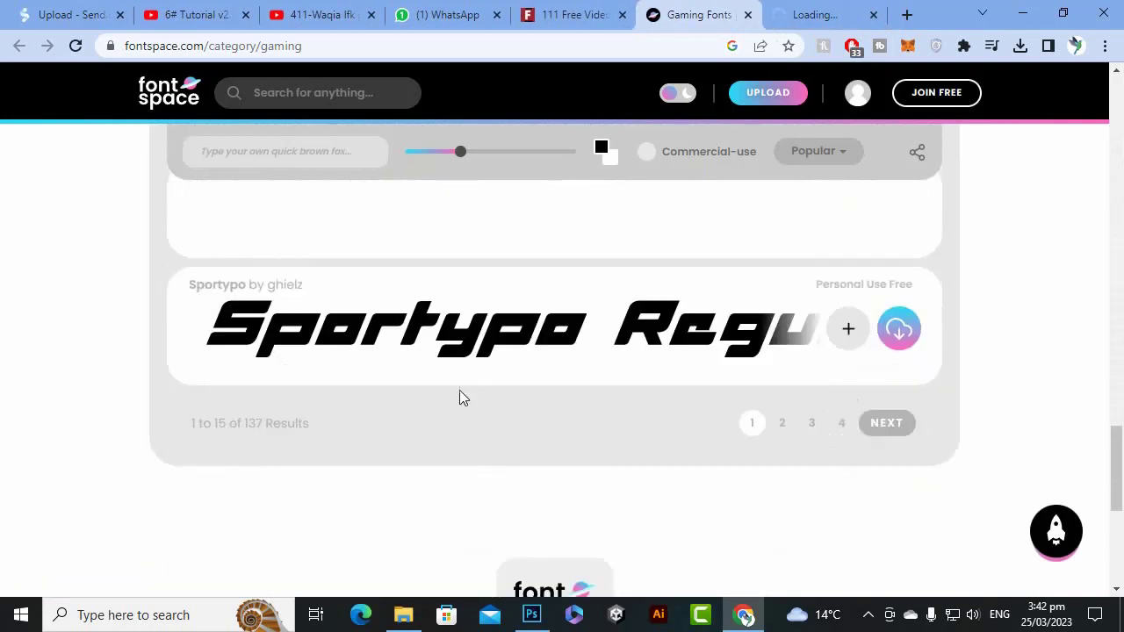
pyautogui.rightClick(344, 327)
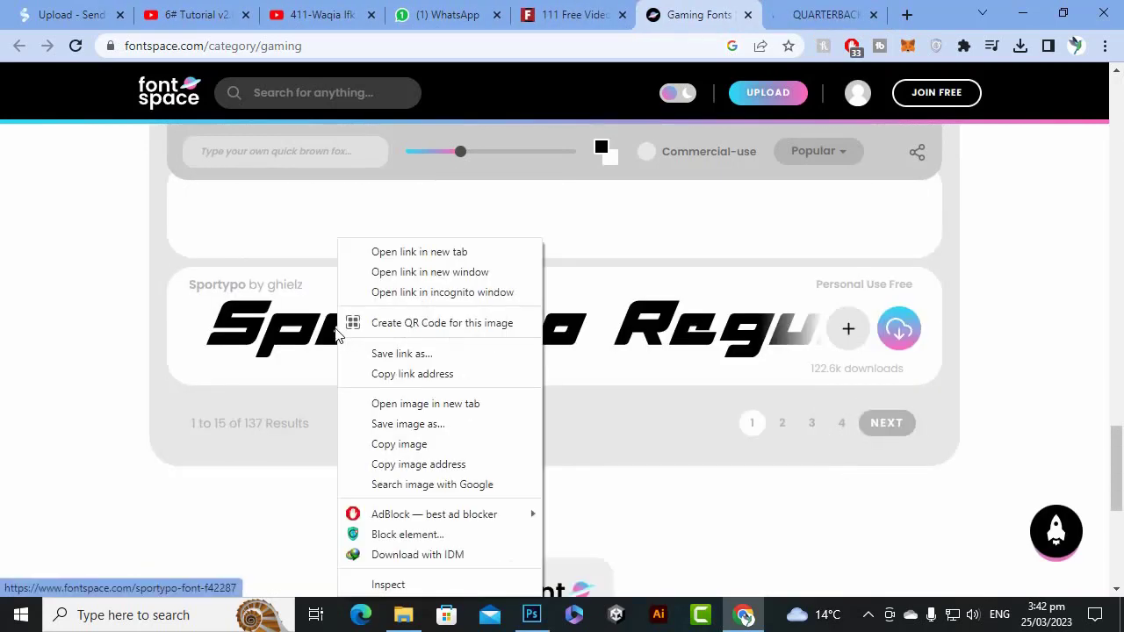
pyautogui.click(392, 255)
pyautogui.click(788, 430)
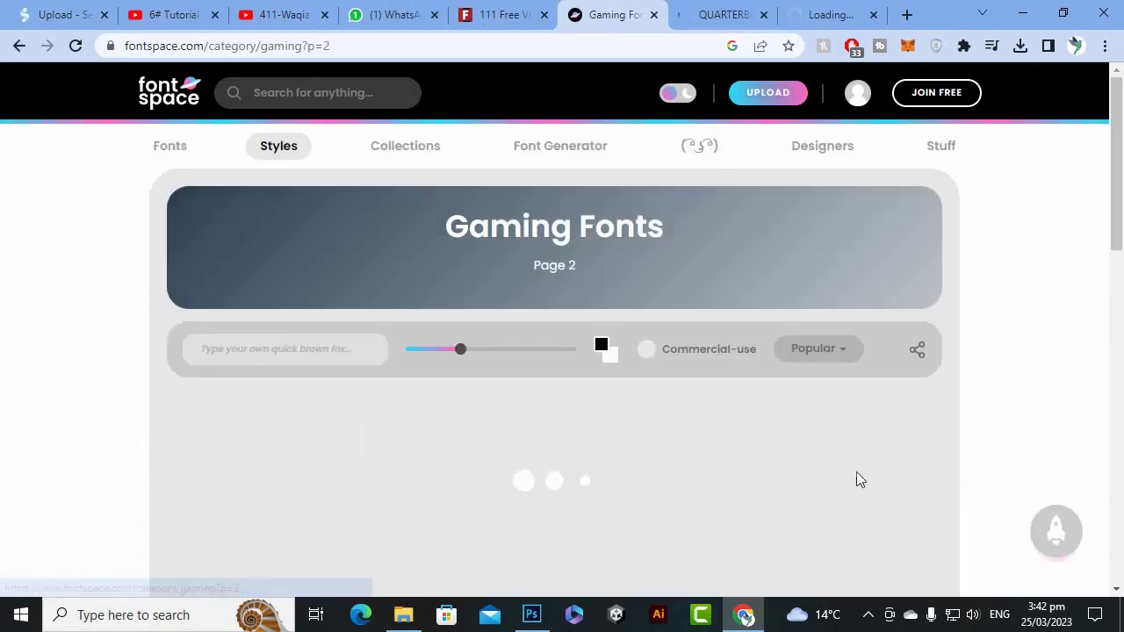
# Step: Search FontSpace for "fighting game", look through the results and open the Fighter Fish font page
pyautogui.scroll(-4, 649, 454)
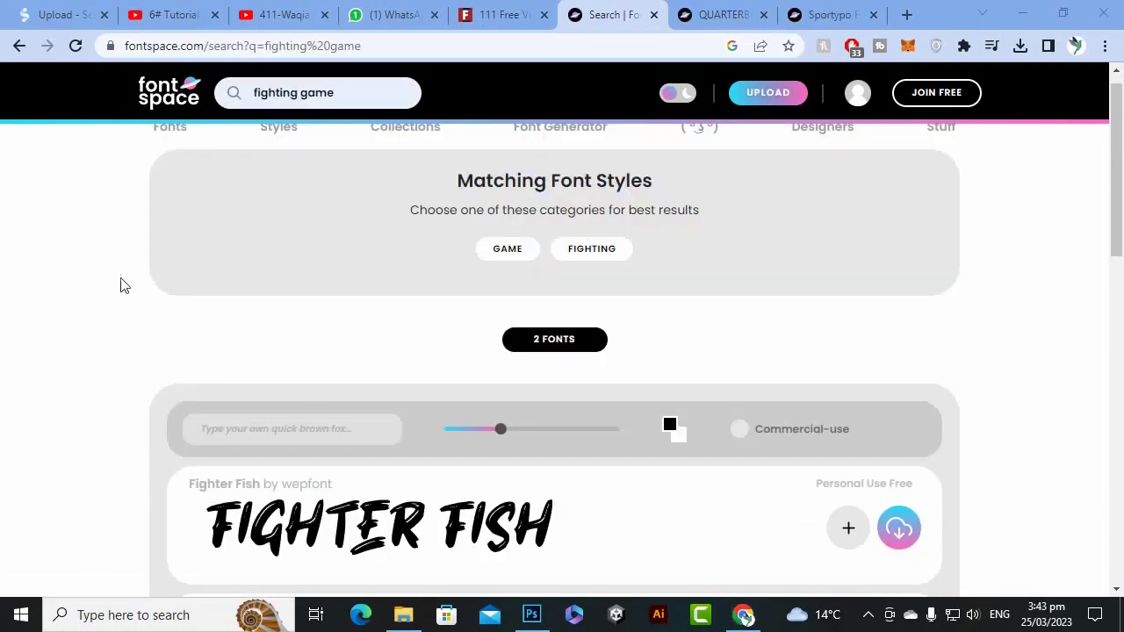
pyautogui.scroll(-5, 152, 337)
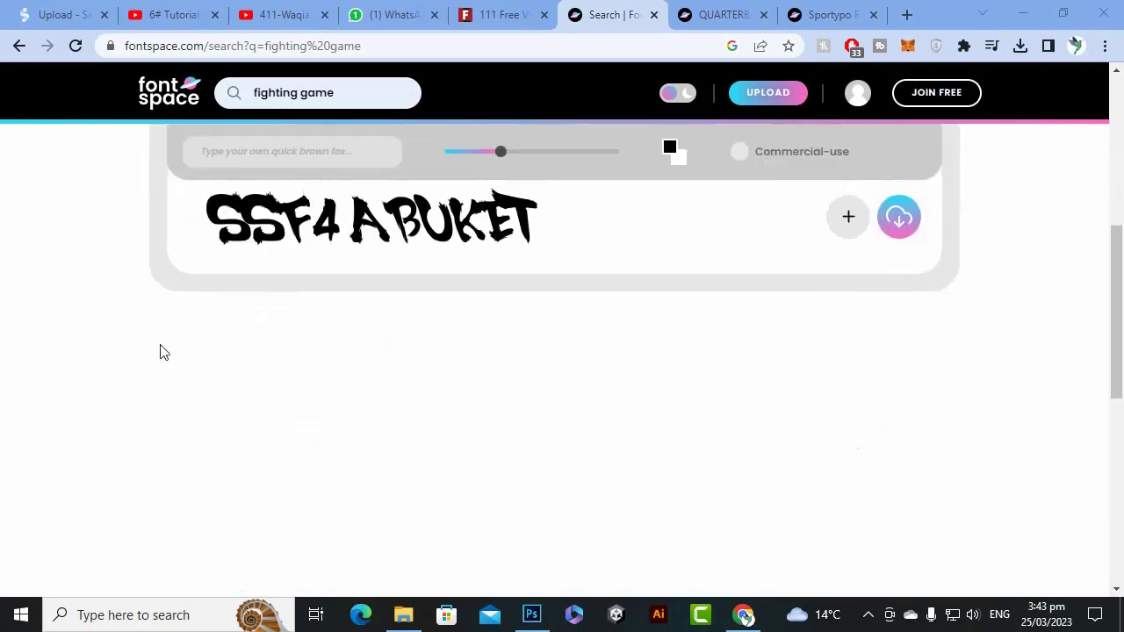
pyautogui.scroll(2, 160, 352)
pyautogui.scroll(-5, 160, 352)
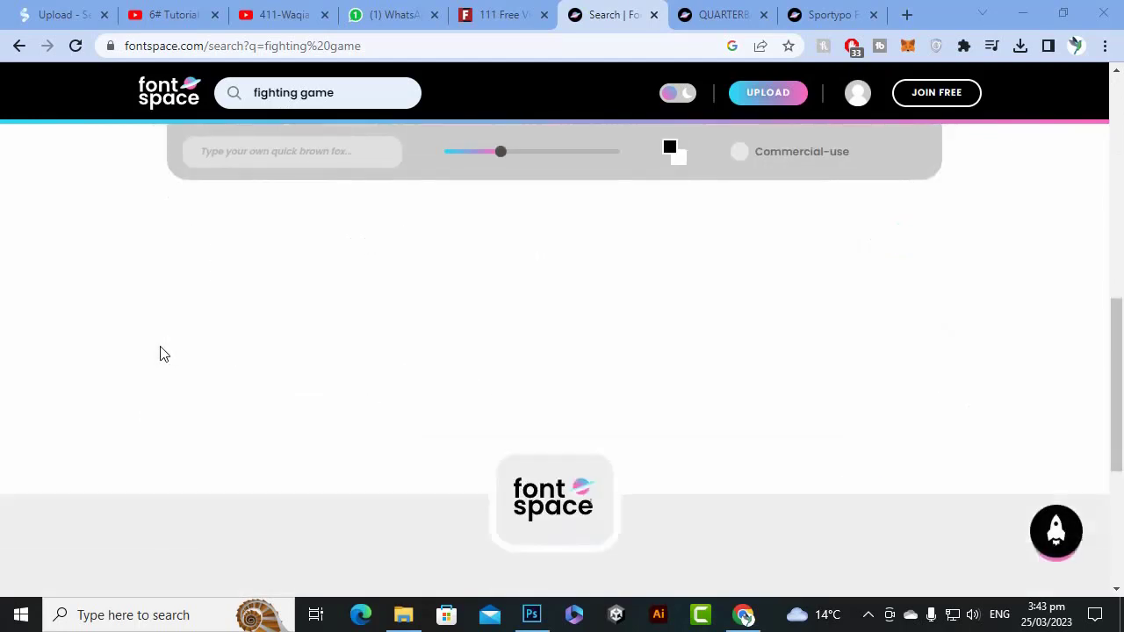
pyautogui.scroll(3, 159, 356)
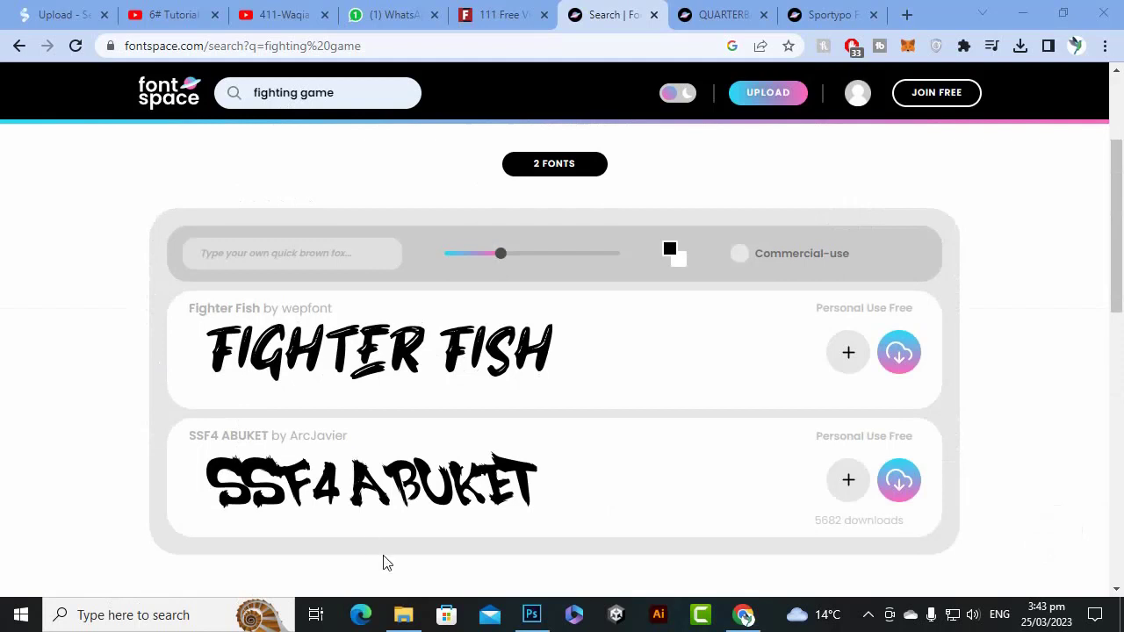
pyautogui.click(322, 363)
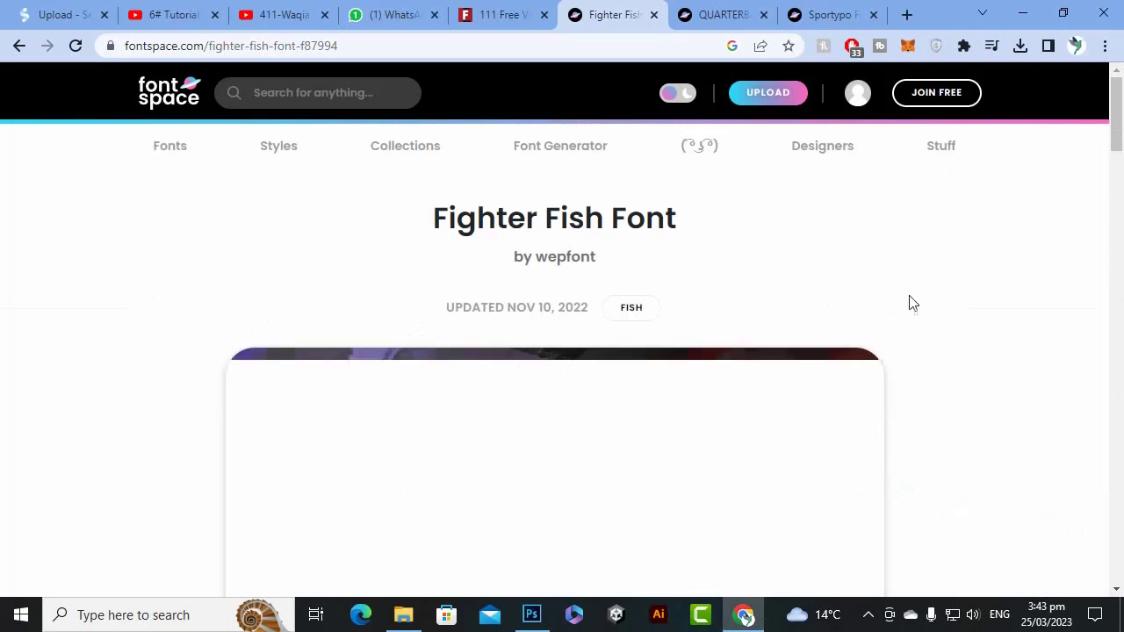
# Step: Preview the text "Fight Gear" in the Fighter Fish font
pyautogui.scroll(-3, 913, 303)
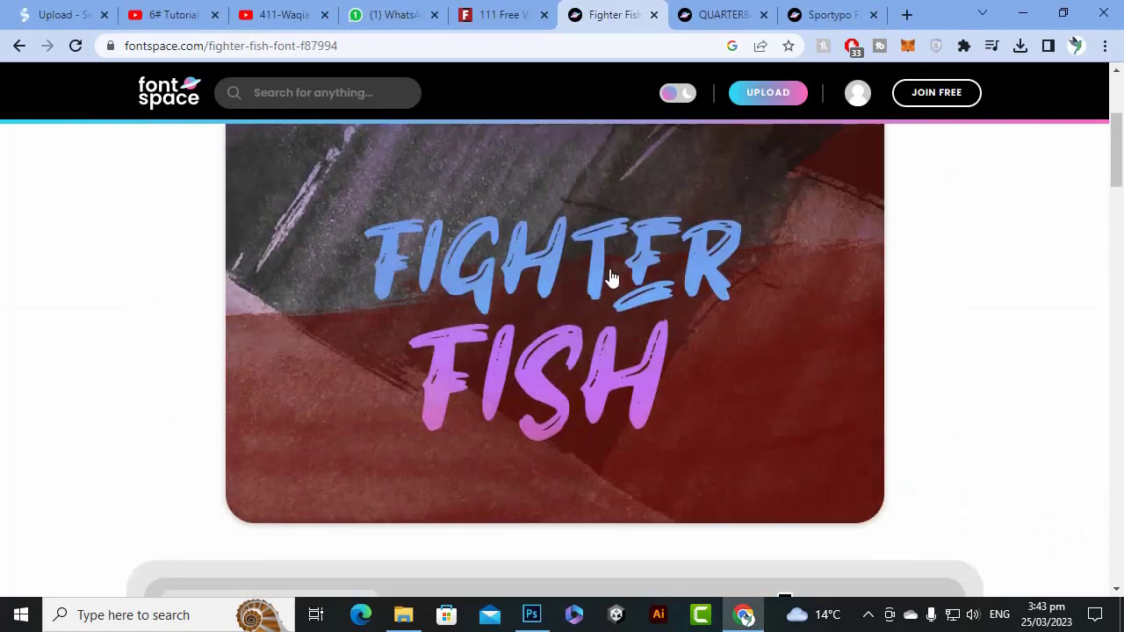
pyautogui.scroll(-4, 557, 377)
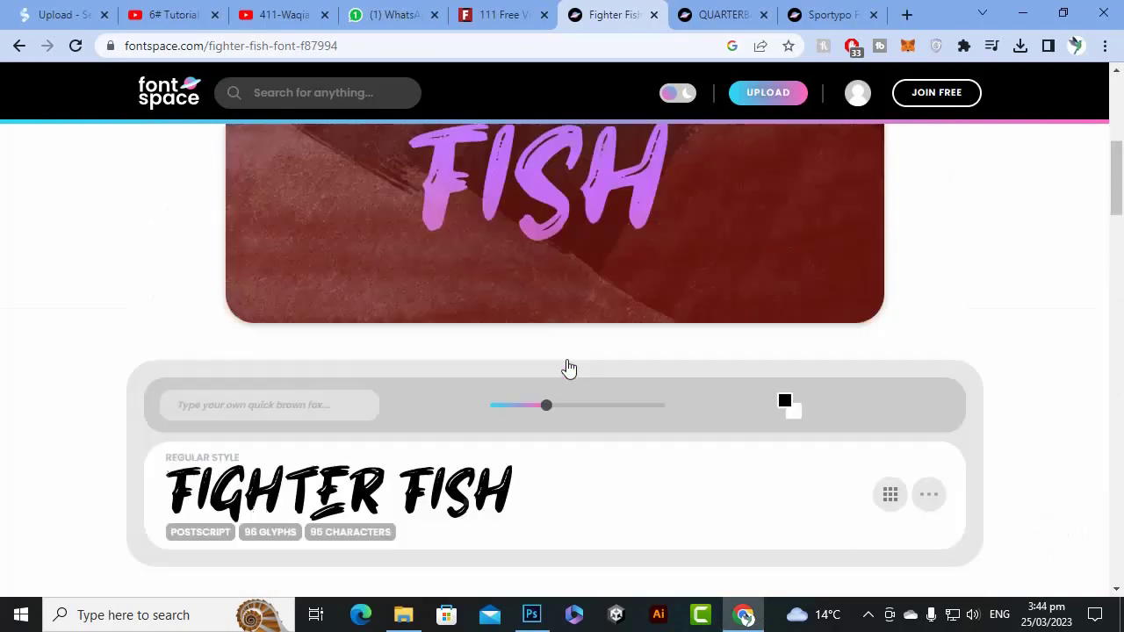
pyautogui.scroll(1, 316, 311)
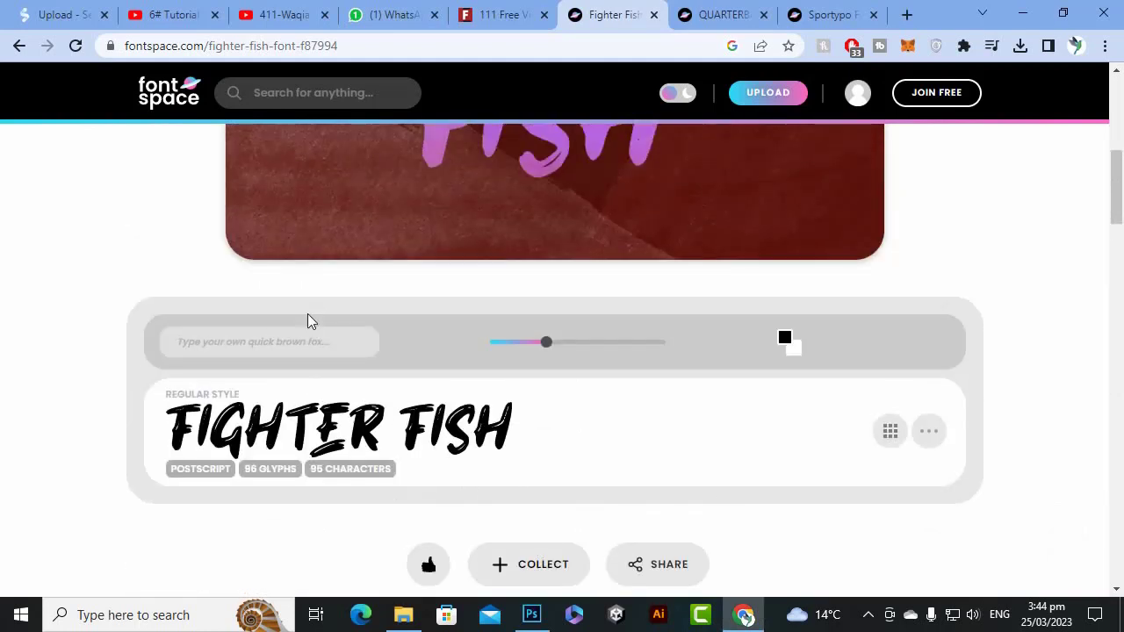
pyautogui.click(311, 338)
pyautogui.write('Fight Gear')
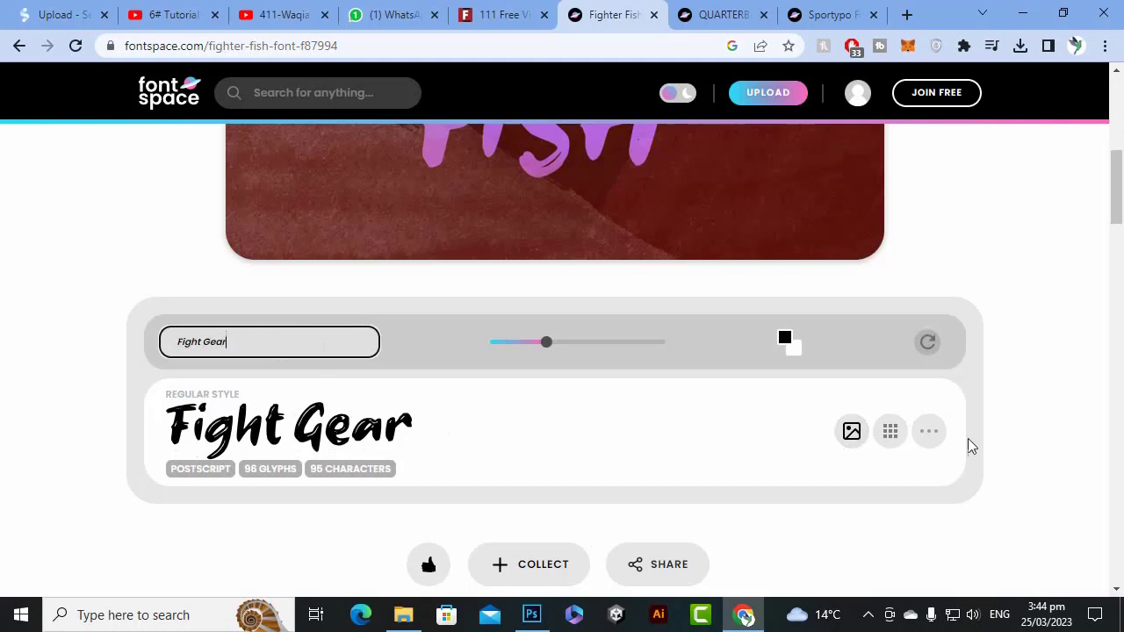
# Step: Download the Fighter Fish font and show the downloaded file in its folder
pyautogui.click(932, 432)
pyautogui.click(981, 537)
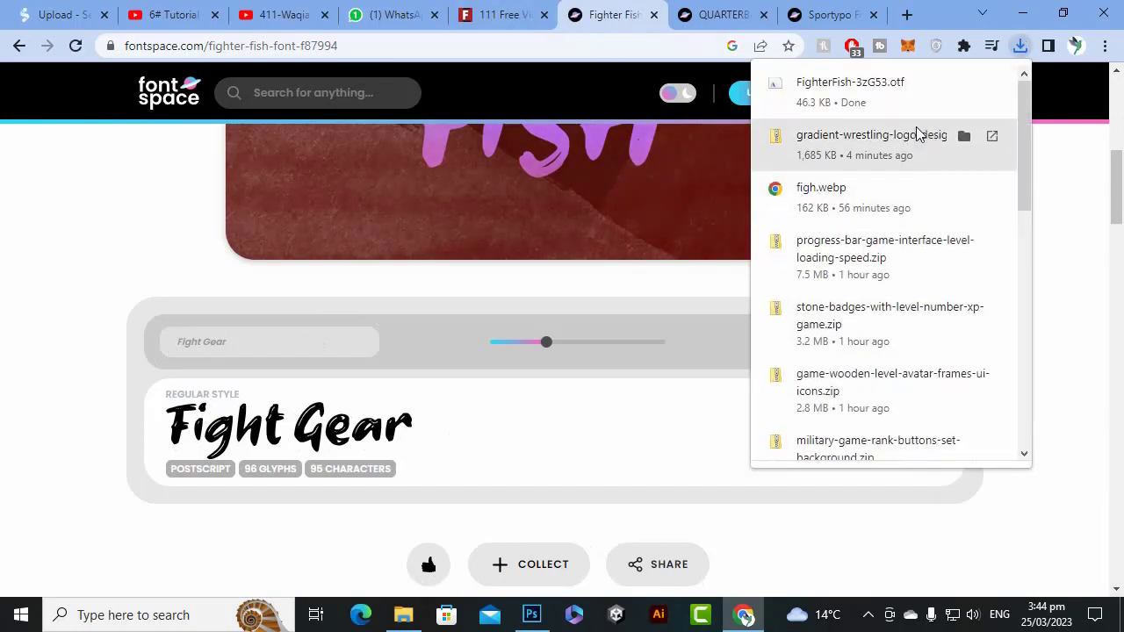
pyautogui.click(963, 83)
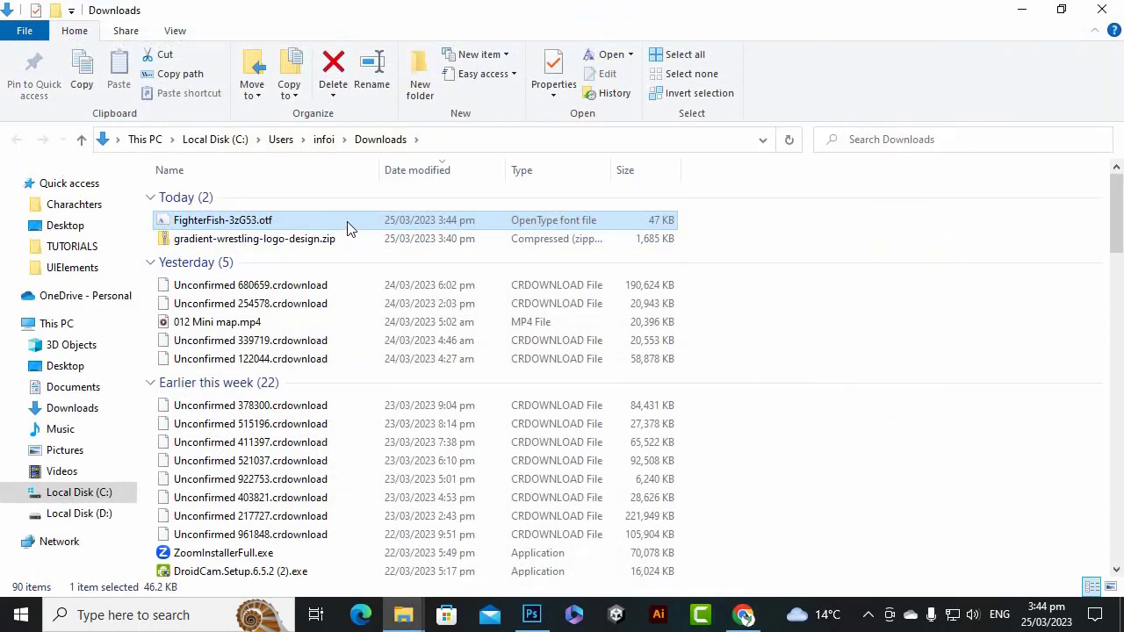
# Step: Copy FighterFish-3zG53.otf from Downloads and paste it into the C:\Windows\Fonts folder to install it
pyautogui.rightClick(347, 227)
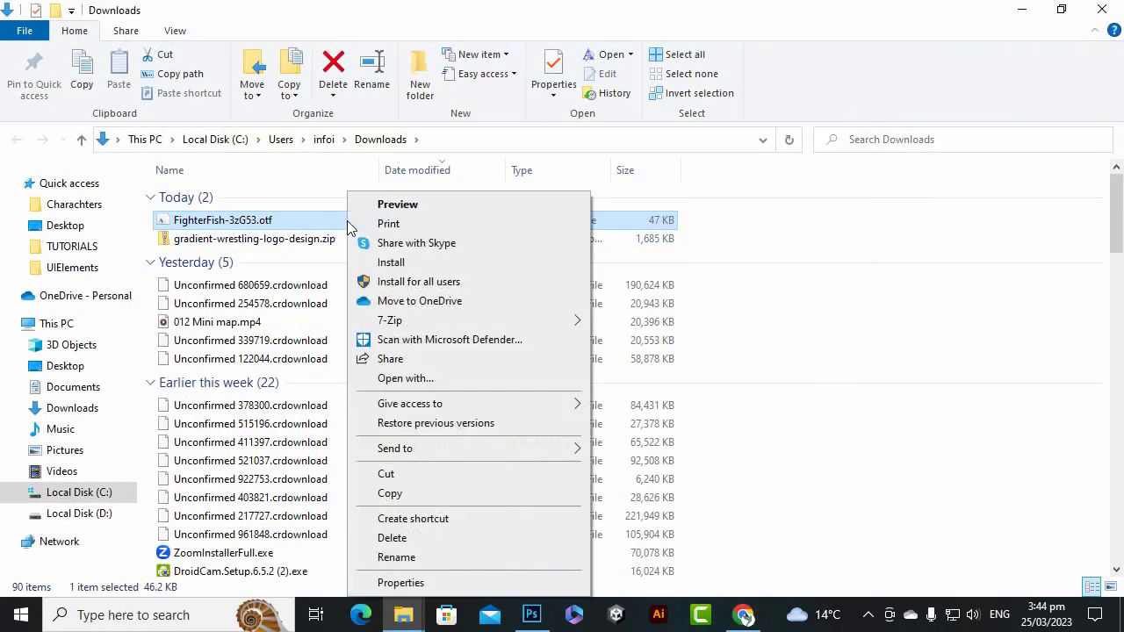
pyautogui.click(405, 495)
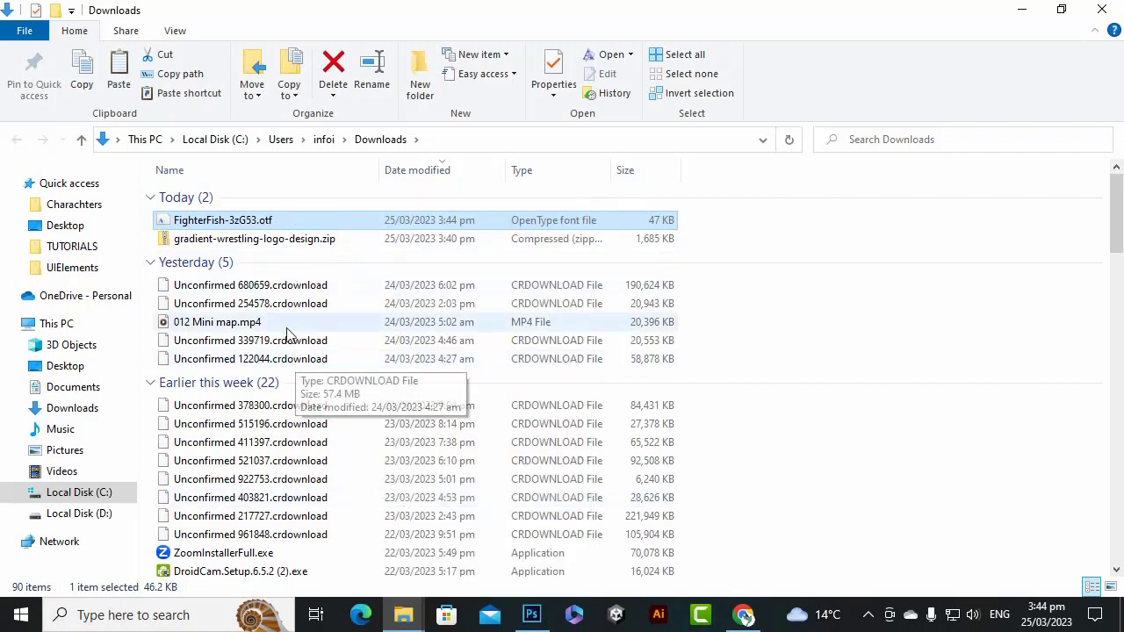
pyautogui.click(91, 493)
pyautogui.doubleClick(255, 455)
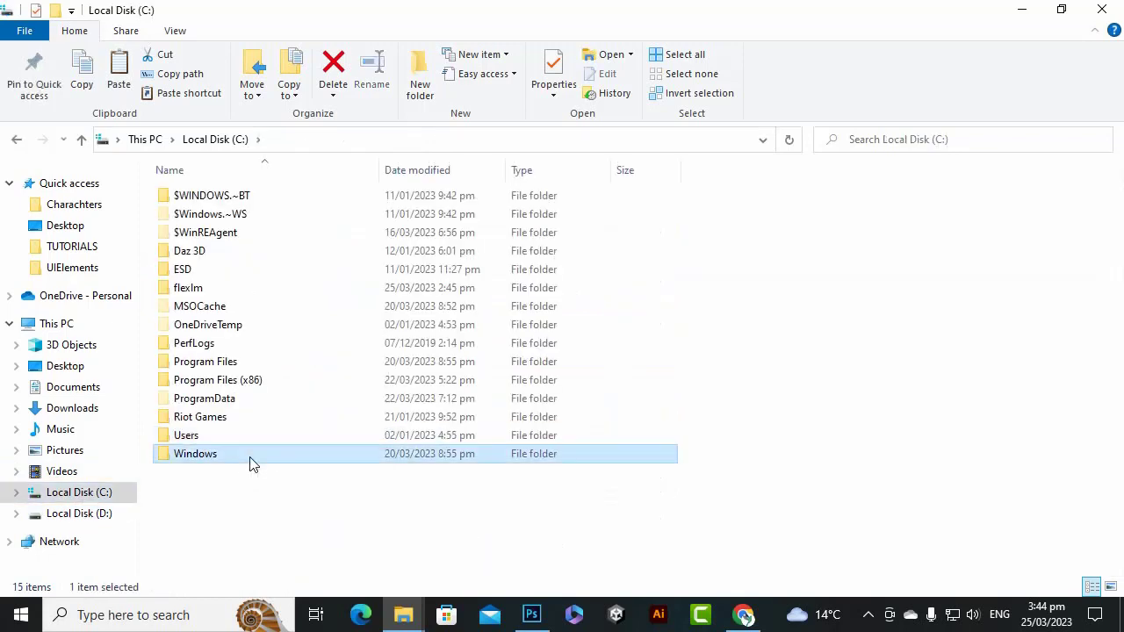
pyautogui.scroll(-4, 235, 497)
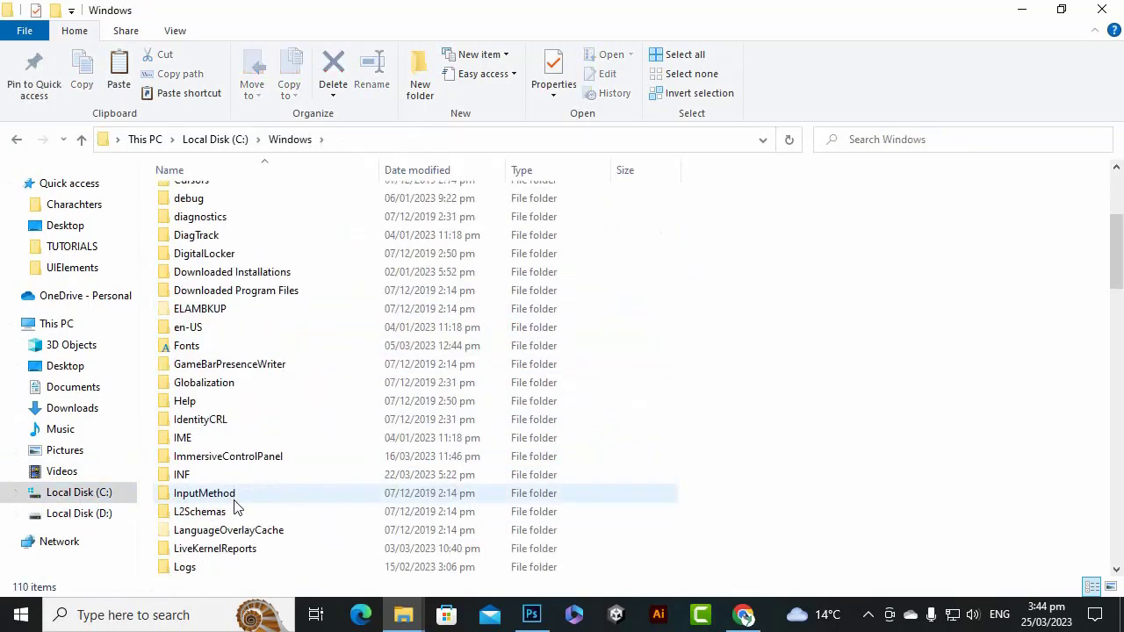
pyautogui.doubleClick(227, 348)
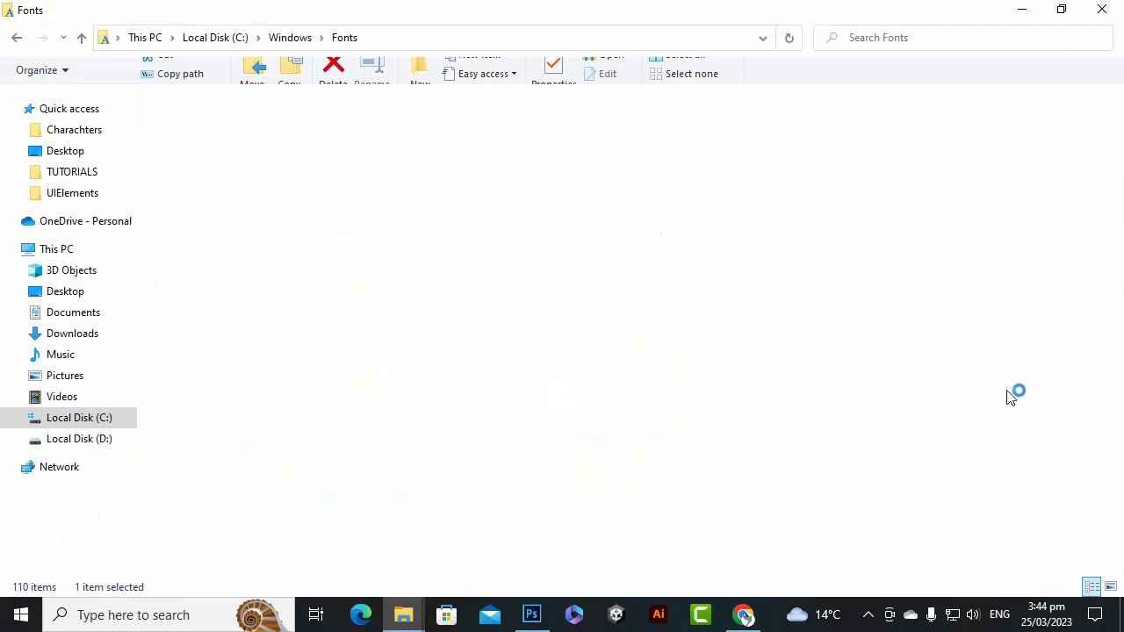
pyautogui.rightClick(1011, 395)
pyautogui.click(984, 486)
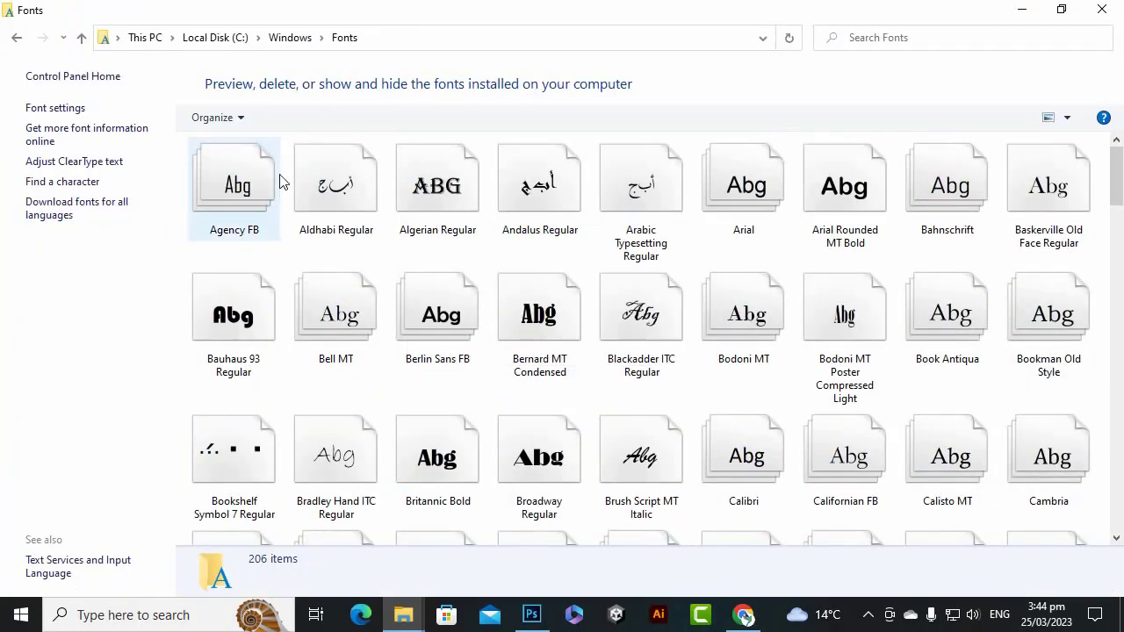
# Step: Switch to the UIElements folder under FightGear's Graphics and paste the copied font file there
pyautogui.click(531, 615)
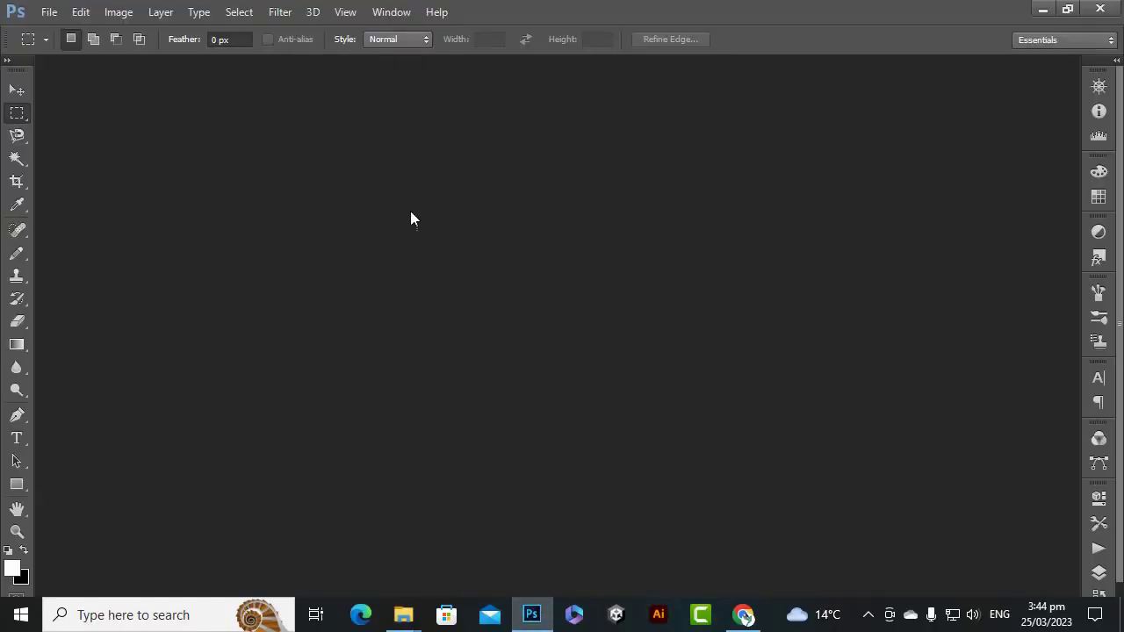
pyautogui.click(743, 615)
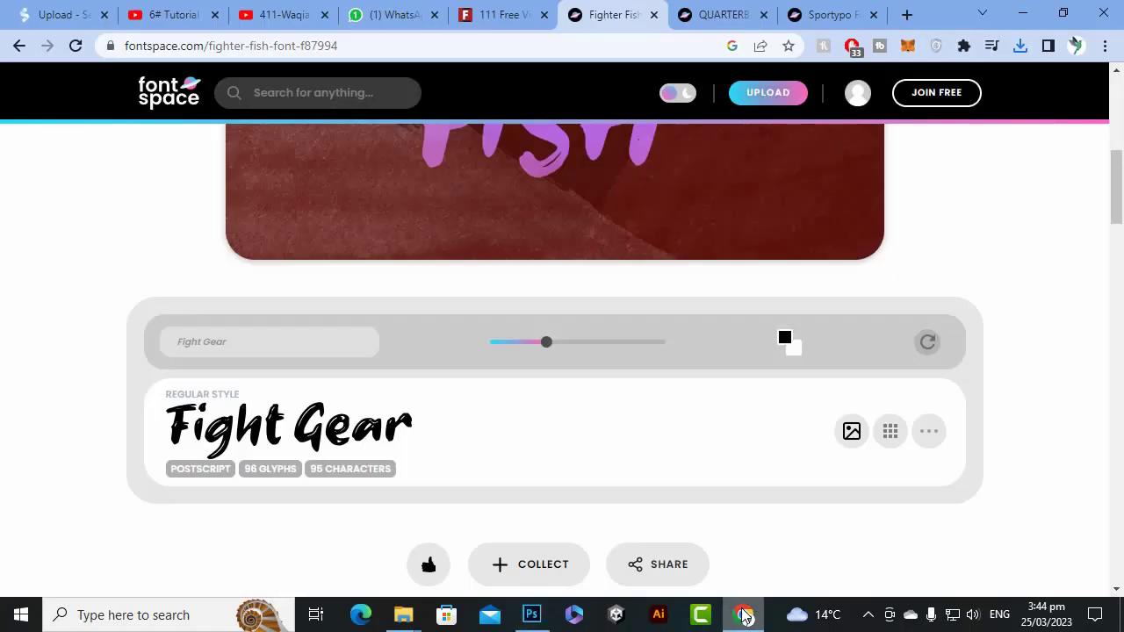
pyautogui.moveTo(400, 619)
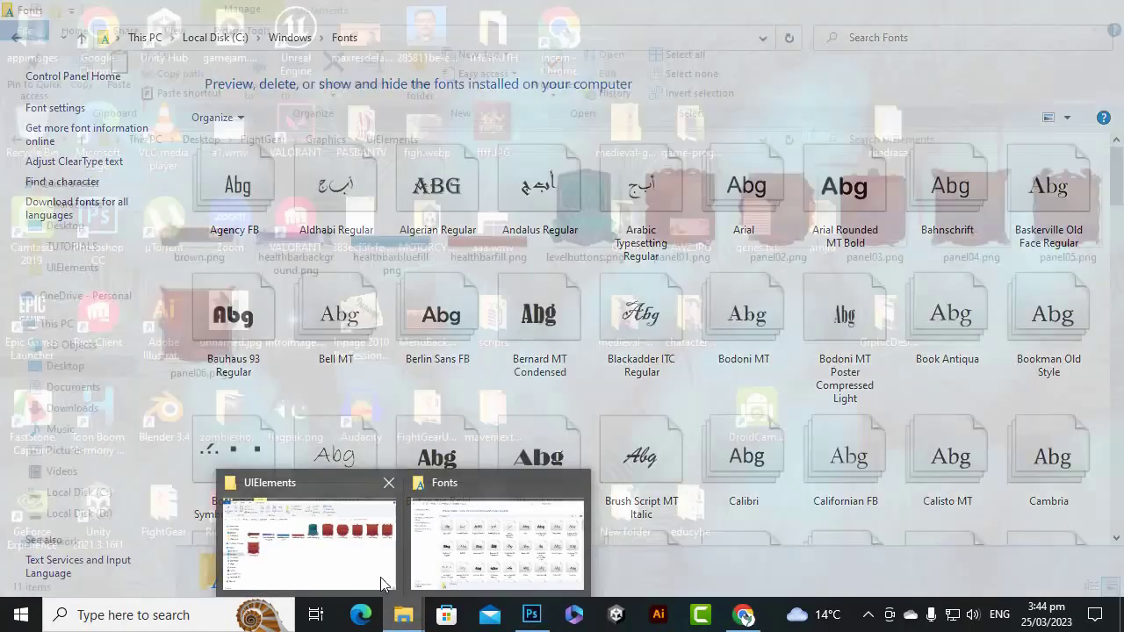
pyautogui.click(382, 549)
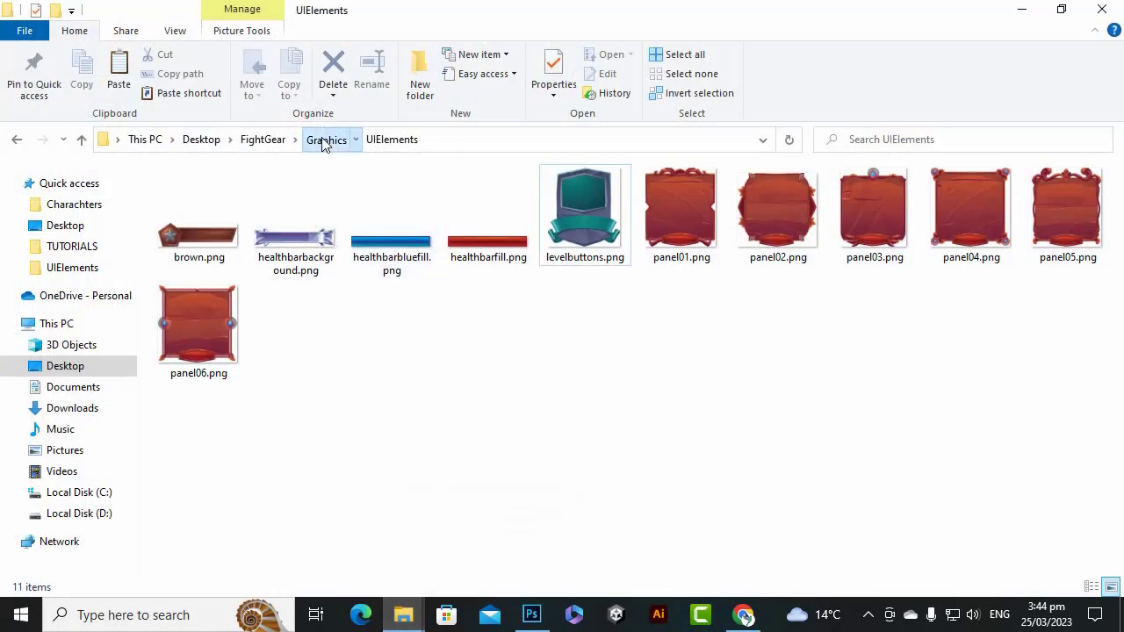
pyautogui.moveTo(322, 143)
pyautogui.mouseDown()
pyautogui.moveTo(394, 419)
pyautogui.moveTo(356, 114)
pyautogui.moveTo(327, 142)
pyautogui.mouseUp()
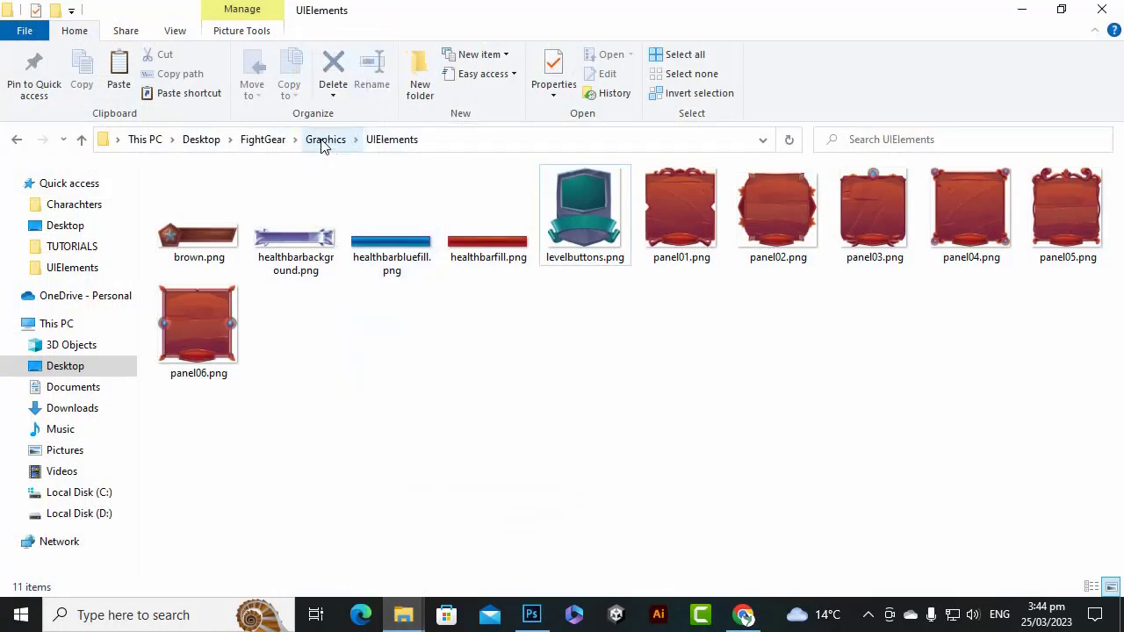
pyautogui.rightClick(406, 327)
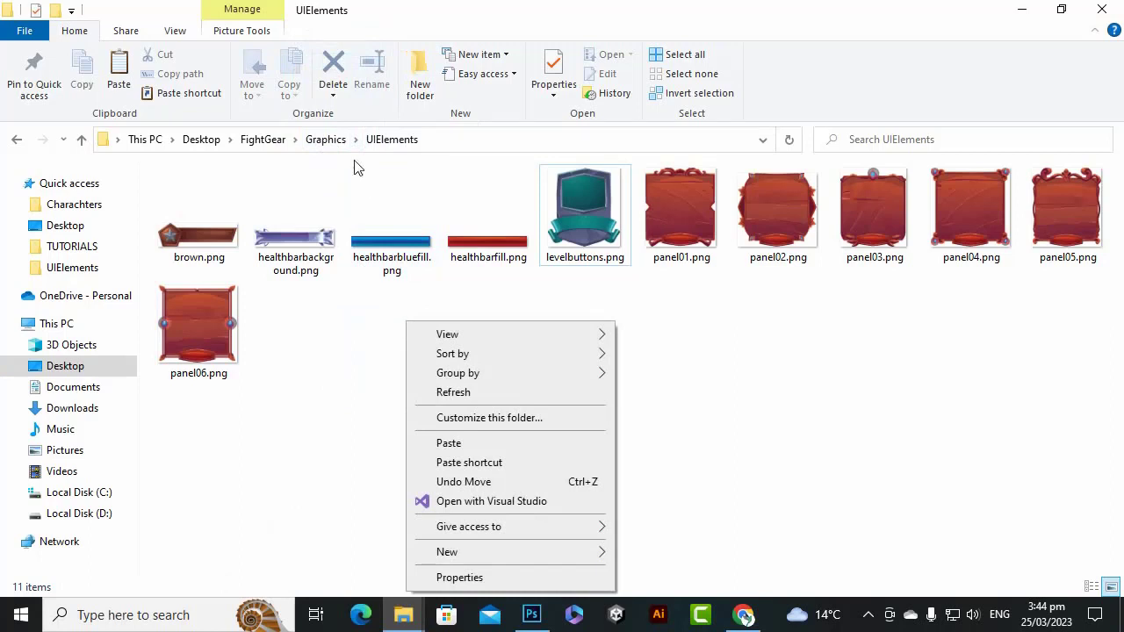
pyautogui.click(338, 144)
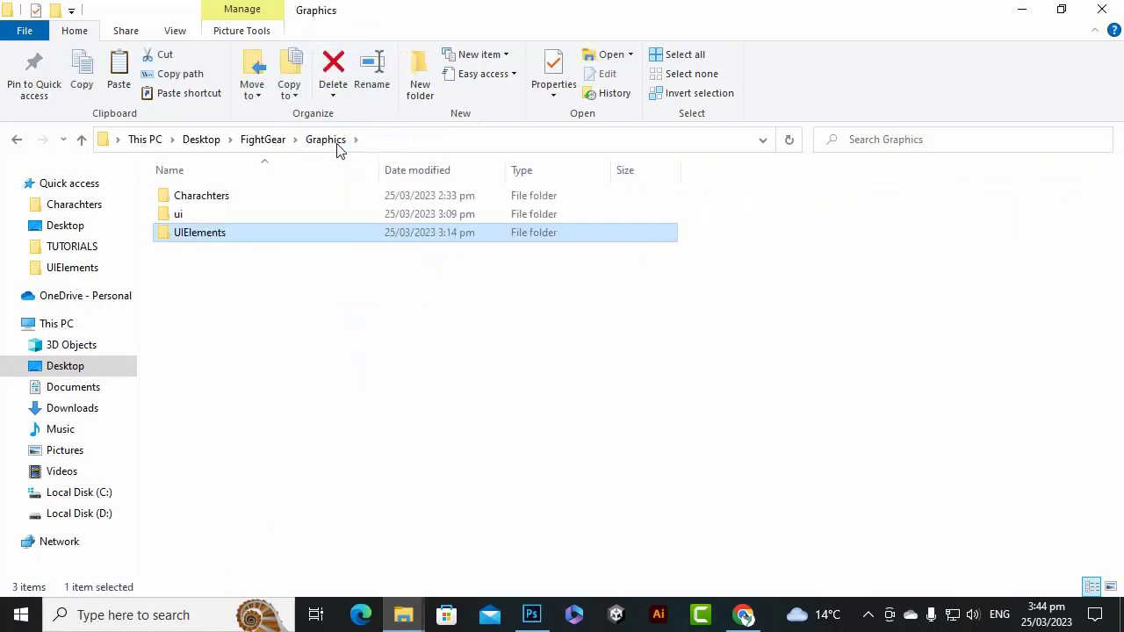
pyautogui.doubleClick(242, 237)
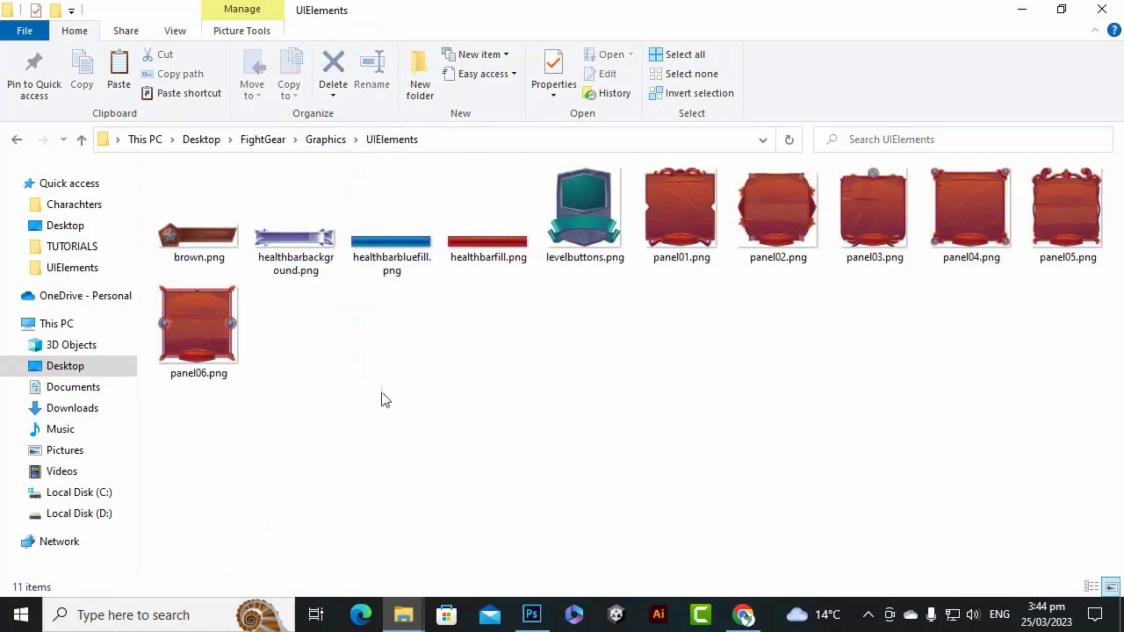
pyautogui.rightClick(381, 394)
pyautogui.click(428, 244)
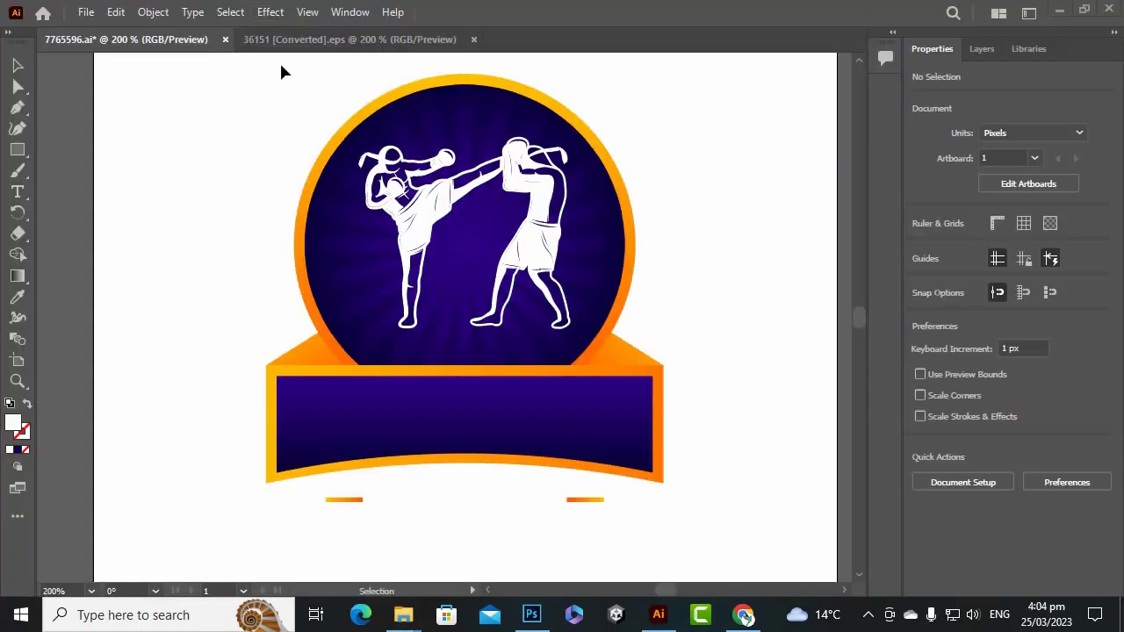
# Step: Add the text "FIGHT GEAR" at the left edge of the fighting logo's purple banner in Illustrator
pyautogui.scroll(-2, 647, 446)
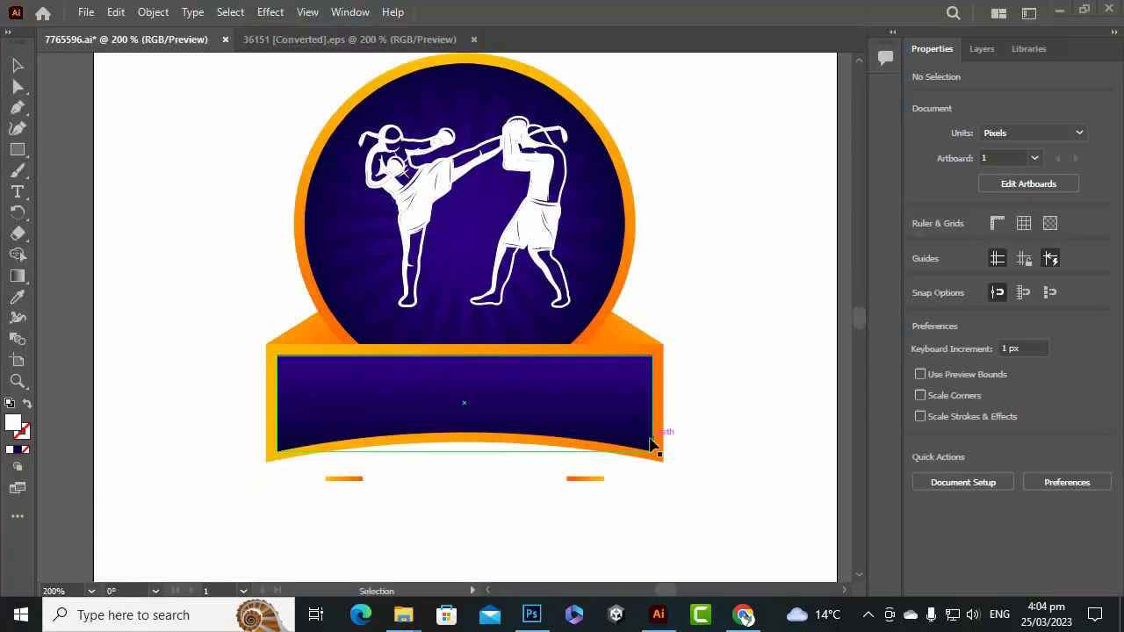
pyautogui.scroll(-3, 730, 377)
pyautogui.scroll(3, 632, 171)
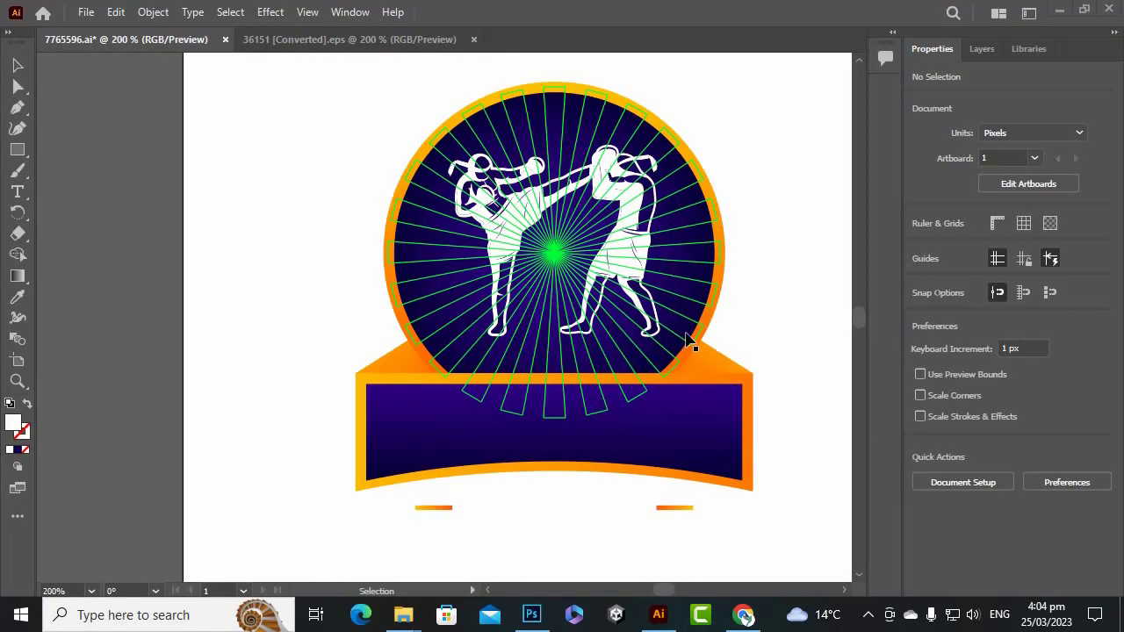
pyautogui.scroll(-2, 549, 251)
pyautogui.scroll(2, 571, 354)
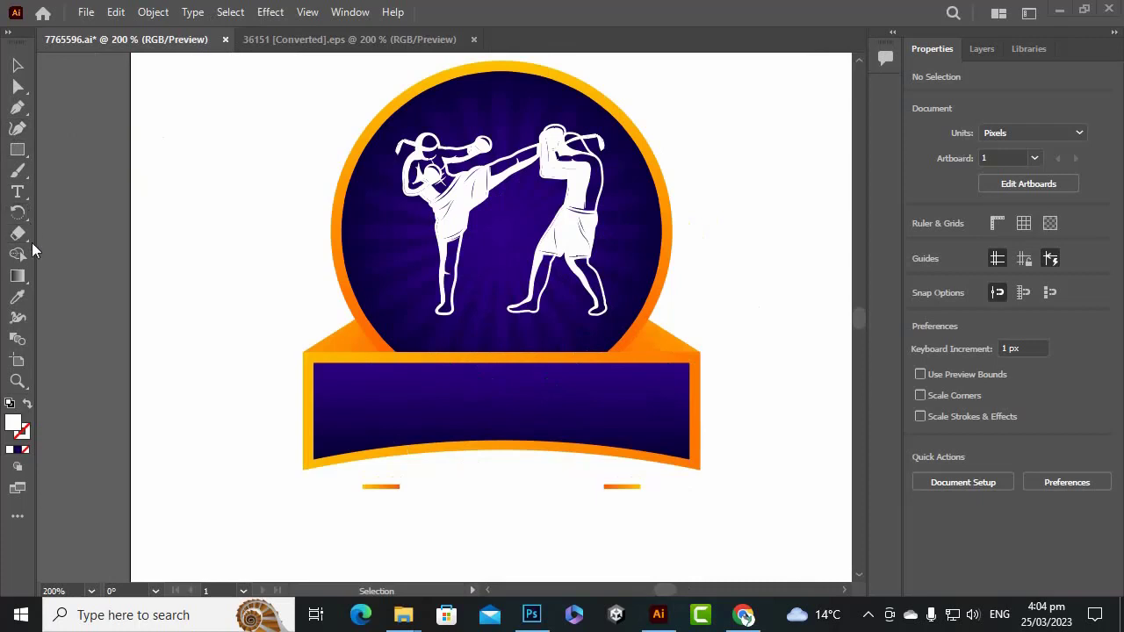
pyautogui.click(17, 191)
pyautogui.click(255, 384)
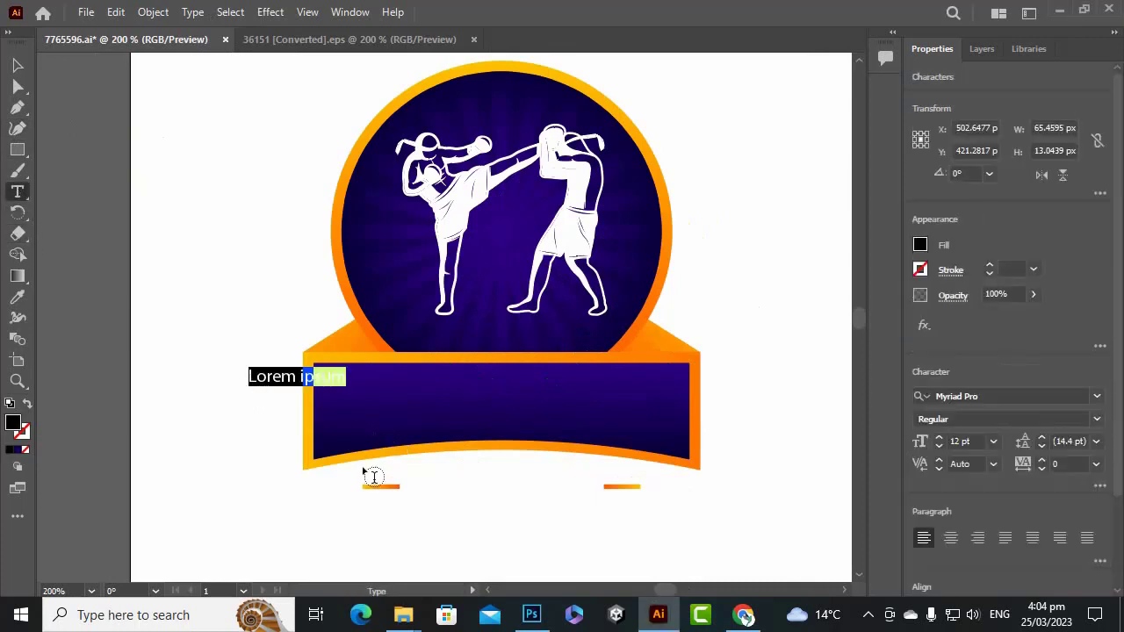
pyautogui.write('Fl')
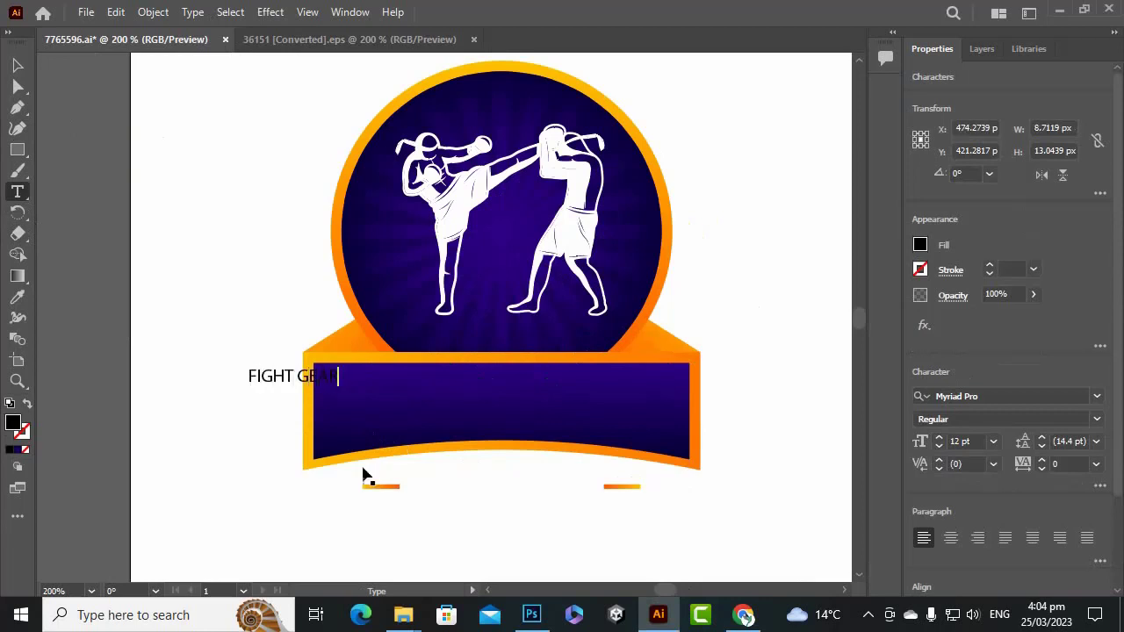
# Step: Change the font of the whole FIGHT GEAR text to FIGHTER FISH
pyautogui.hotkey('ctrl', 'a')
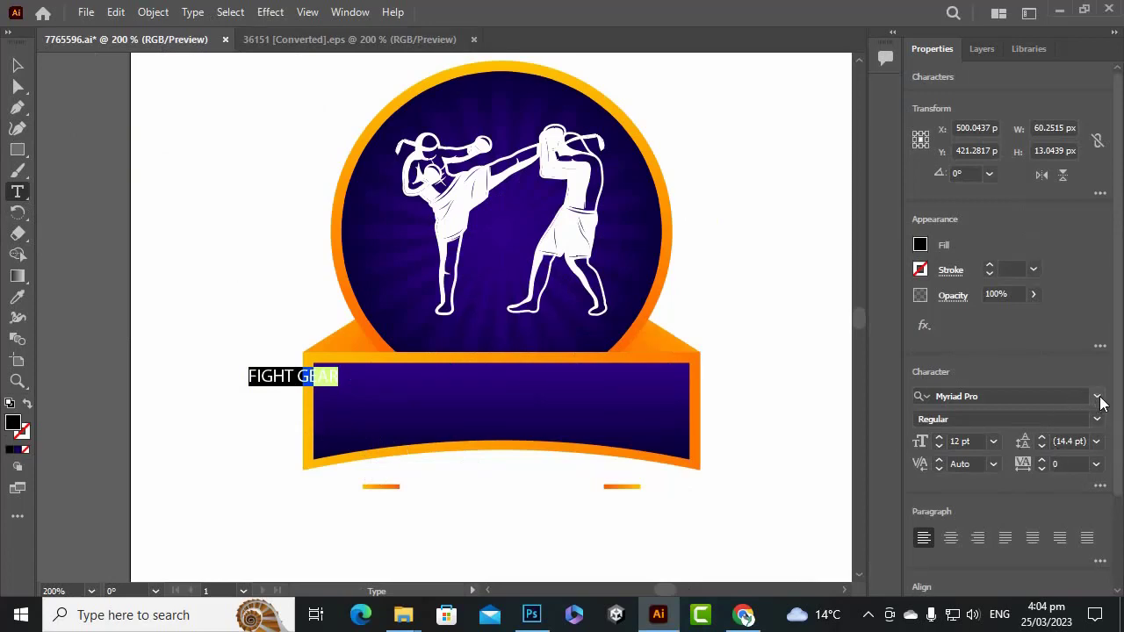
pyautogui.click(1097, 398)
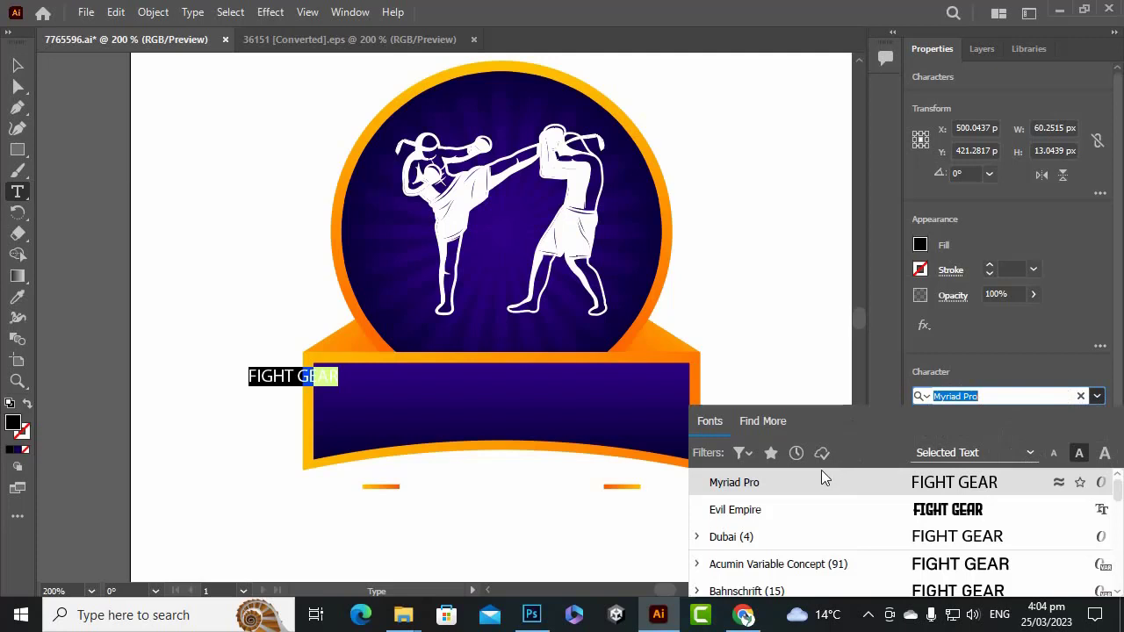
pyautogui.write('FIG')
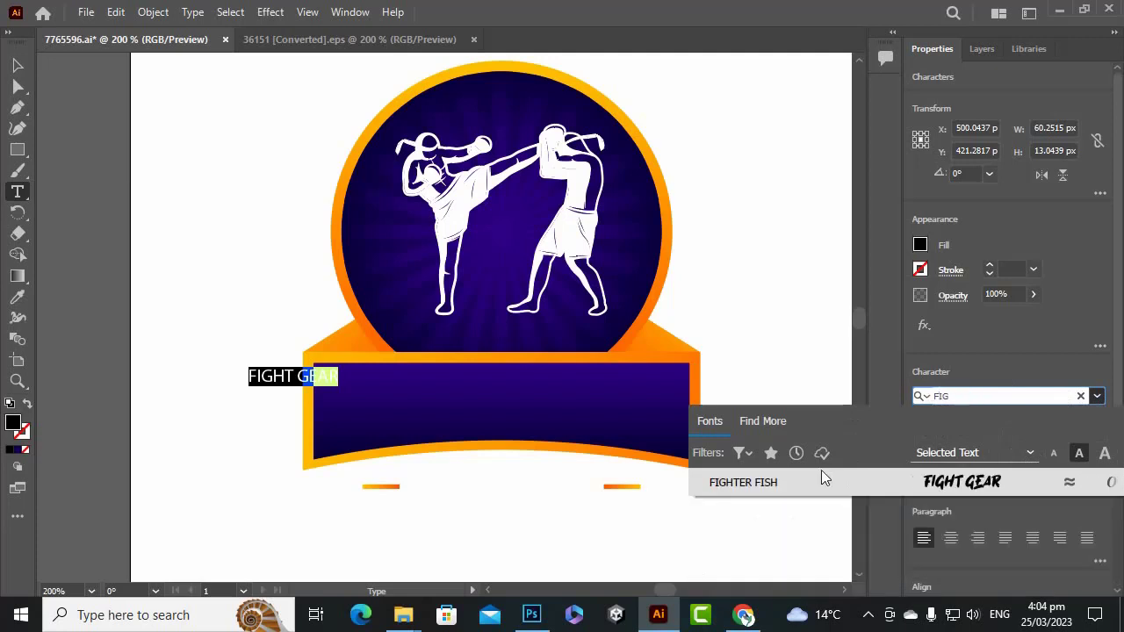
pyautogui.click(761, 481)
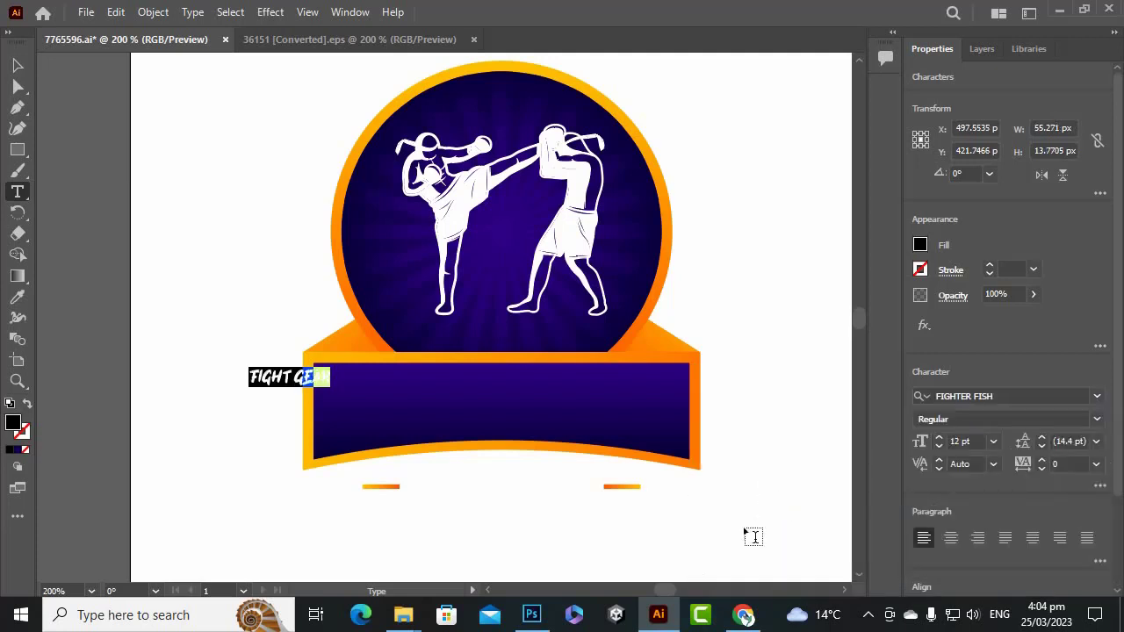
# Step: Enlarge the FIGHT GEAR text to about 192 px wide inside the purple banner and fill it with white, ffffff
pyautogui.click(18, 65)
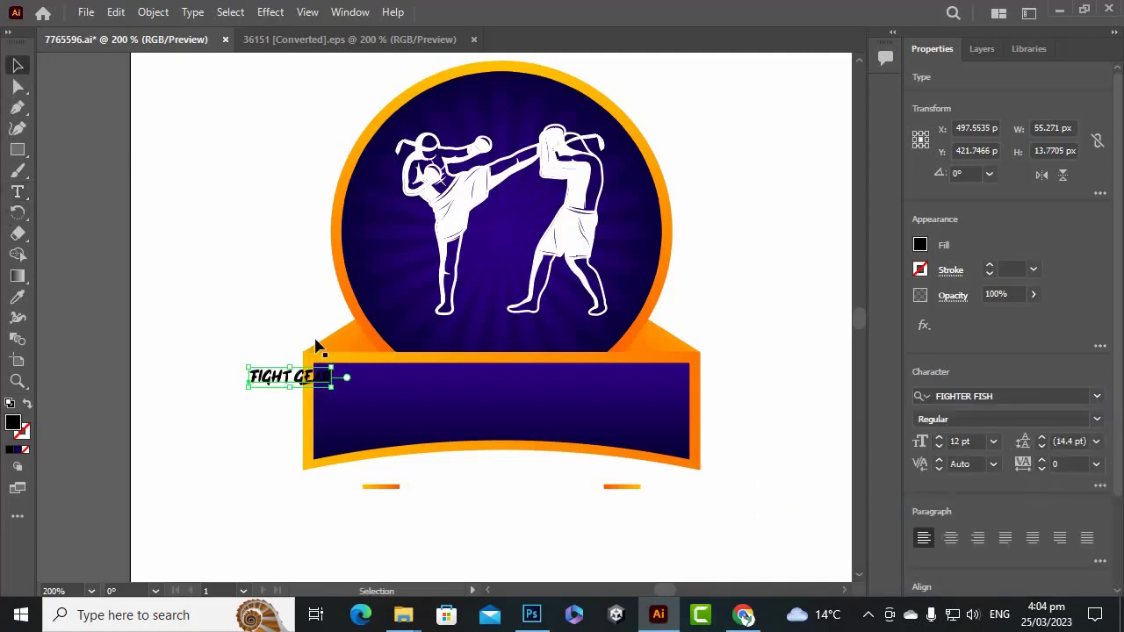
pyautogui.moveTo(289, 386); pyautogui.dragTo(647, 448)
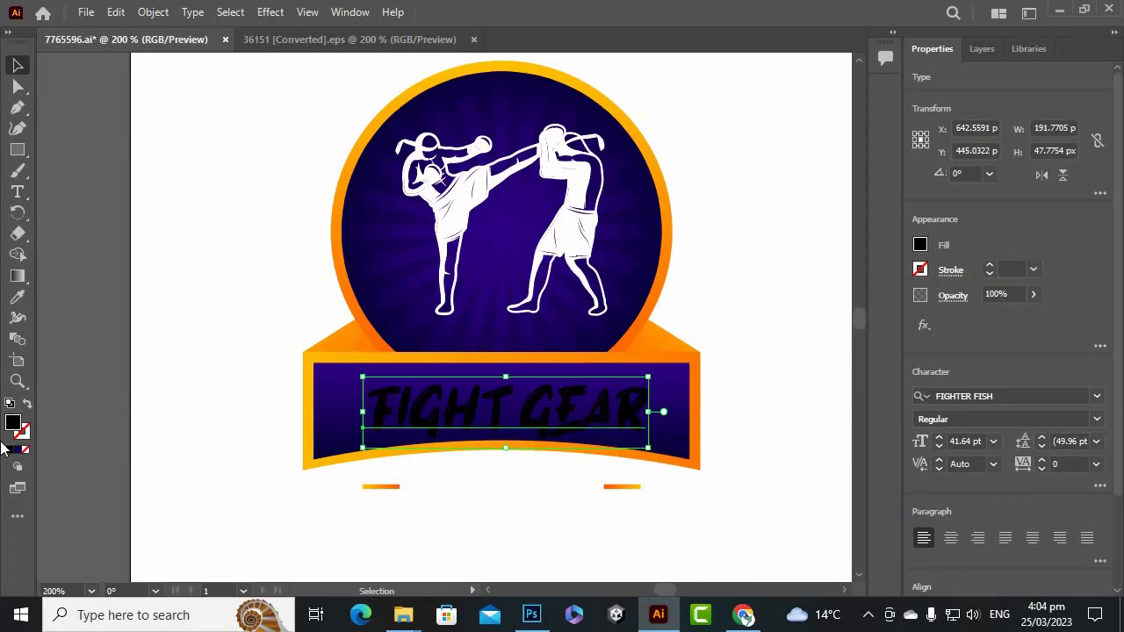
pyautogui.doubleClick(11, 426)
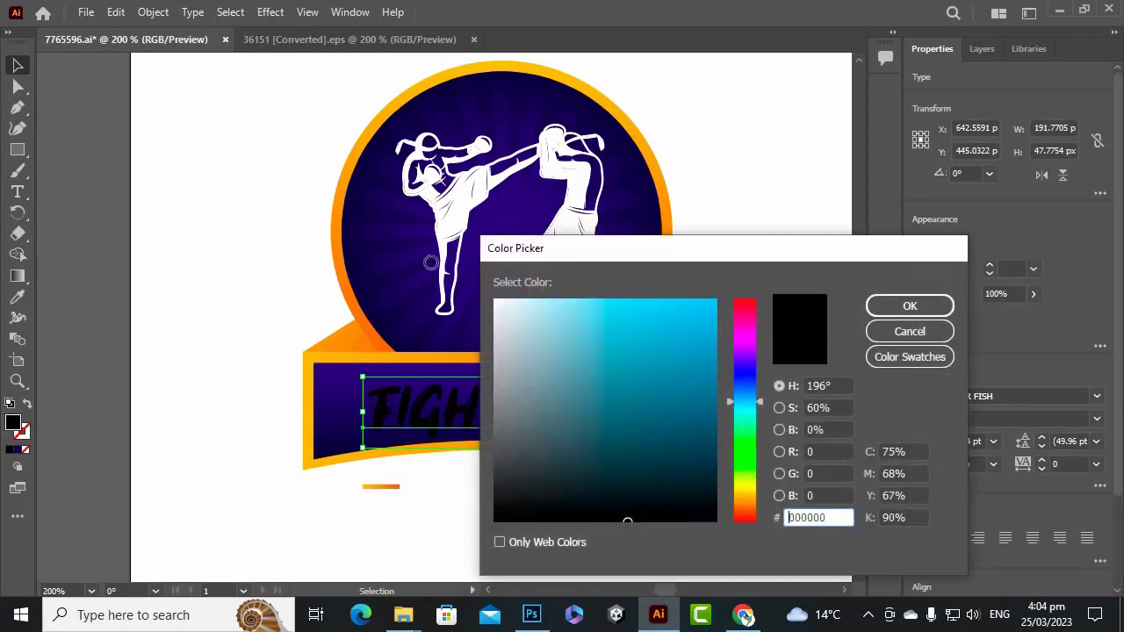
pyautogui.moveTo(561, 321); pyautogui.dragTo(489, 281)
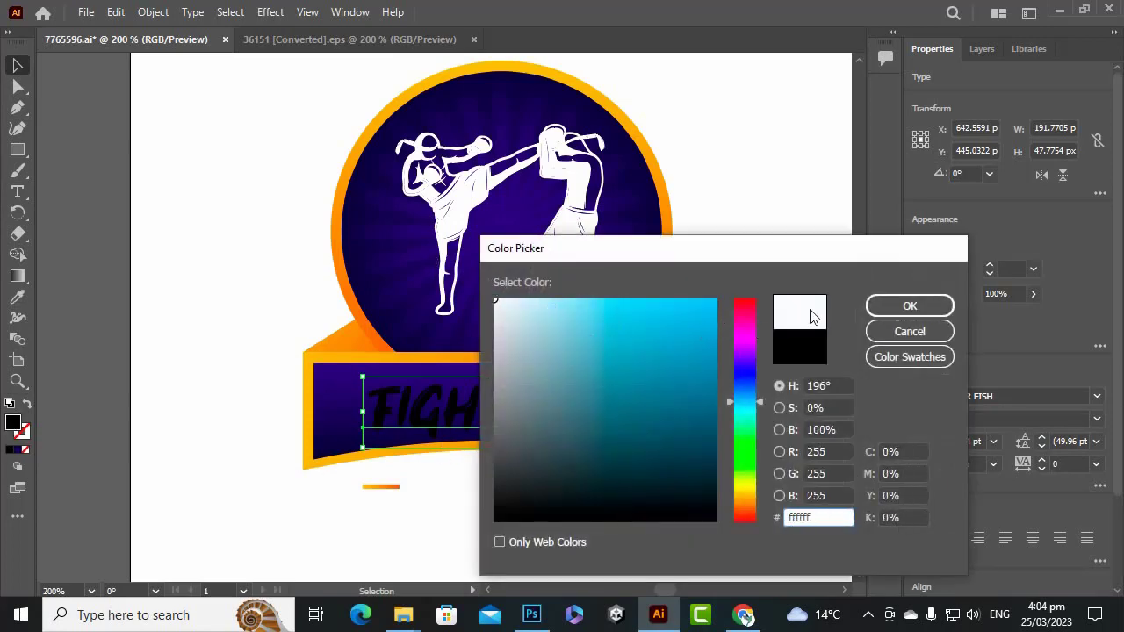
pyautogui.press('Return')
pyautogui.click(266, 320)
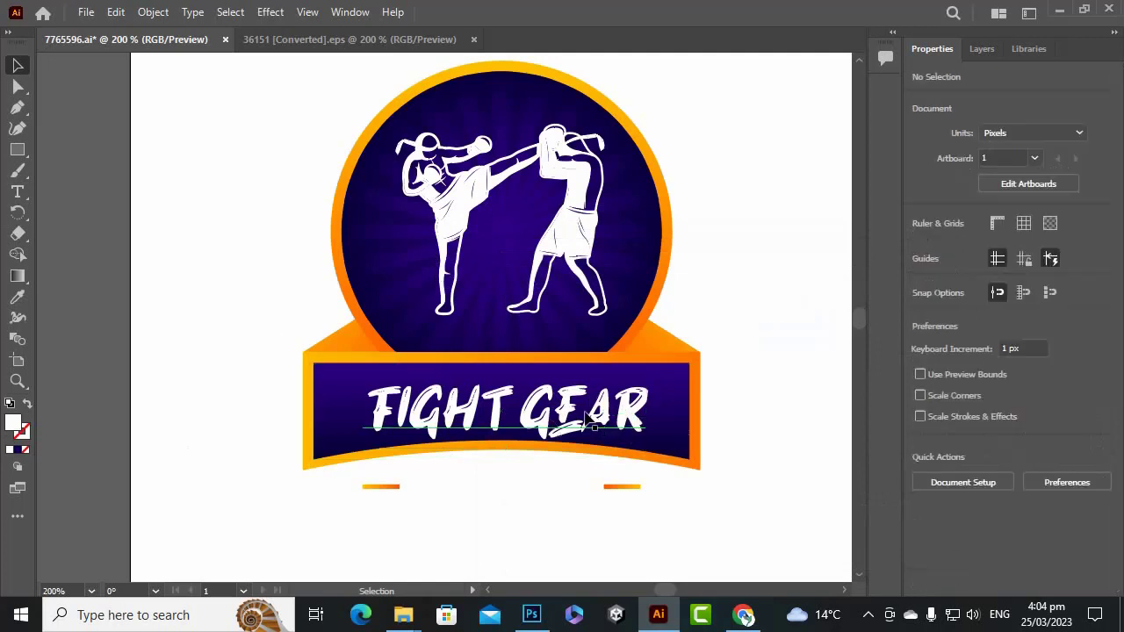
# Step: Enlarge the FIGHT GEAR text further to about 231 px wide and center it within the purple banner
pyautogui.moveTo(586, 423); pyautogui.dragTo(598, 409)
pyautogui.moveTo(647, 442); pyautogui.dragTo(684, 453)
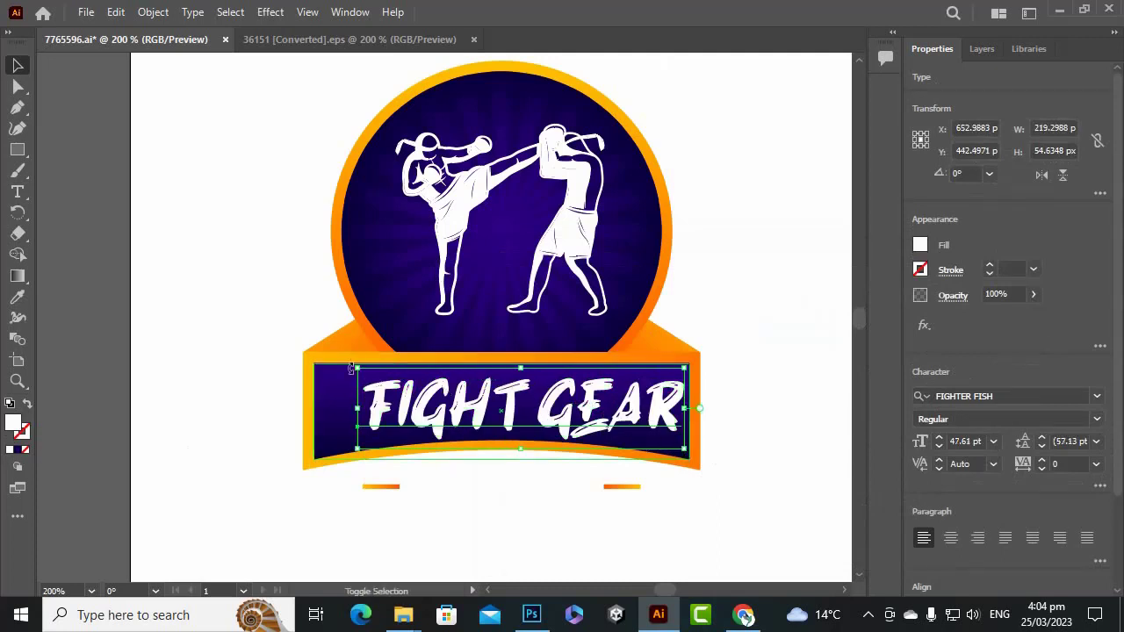
pyautogui.moveTo(356, 367); pyautogui.dragTo(331, 362)
pyautogui.moveTo(450, 405); pyautogui.dragTo(439, 403)
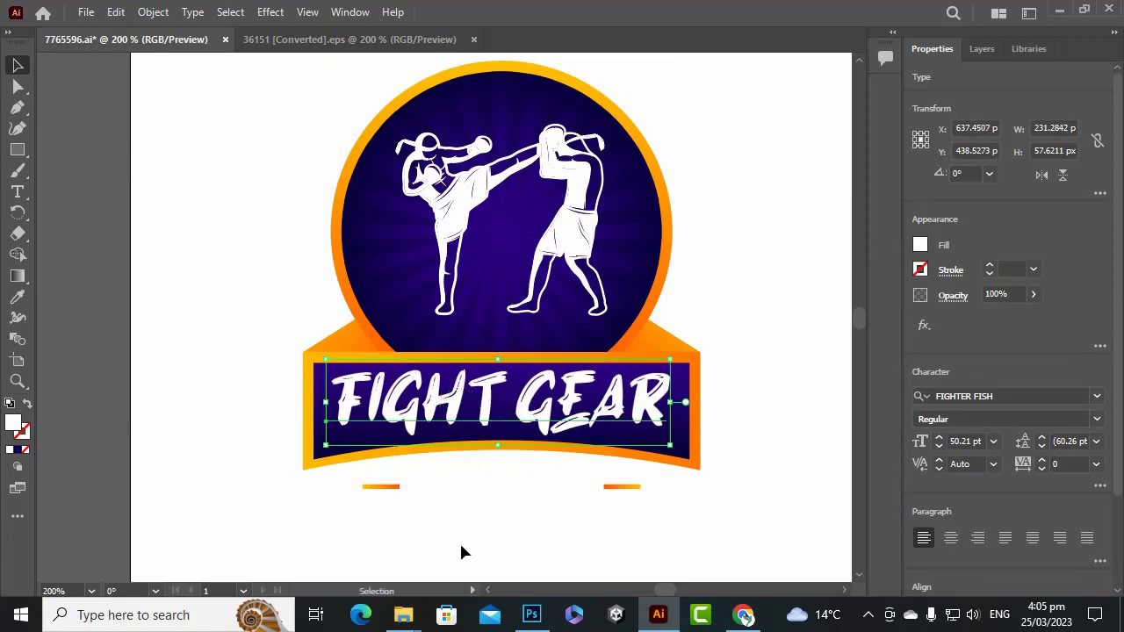
pyautogui.click(459, 540)
# Step: Scale all the logo artwork up together to about 683 by 672 px, keeping it centered on the artboard
pyautogui.scroll(-2, 457, 515)
pyautogui.scroll(-3, 460, 524)
pyautogui.scroll(1, 457, 521)
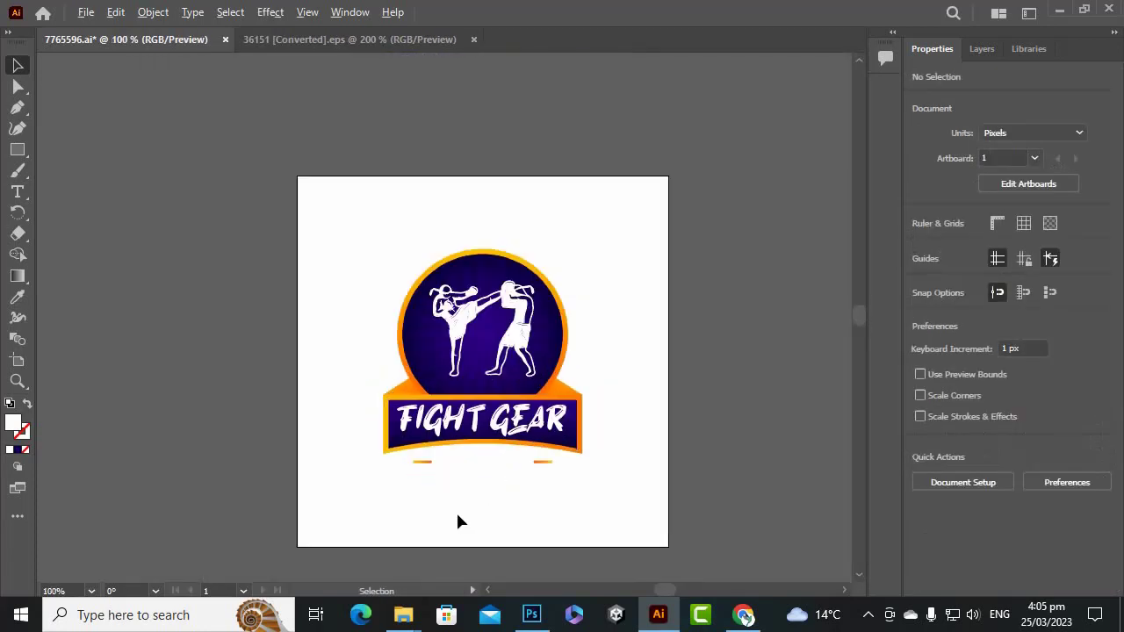
pyautogui.hotkey('ctrl', 'a')
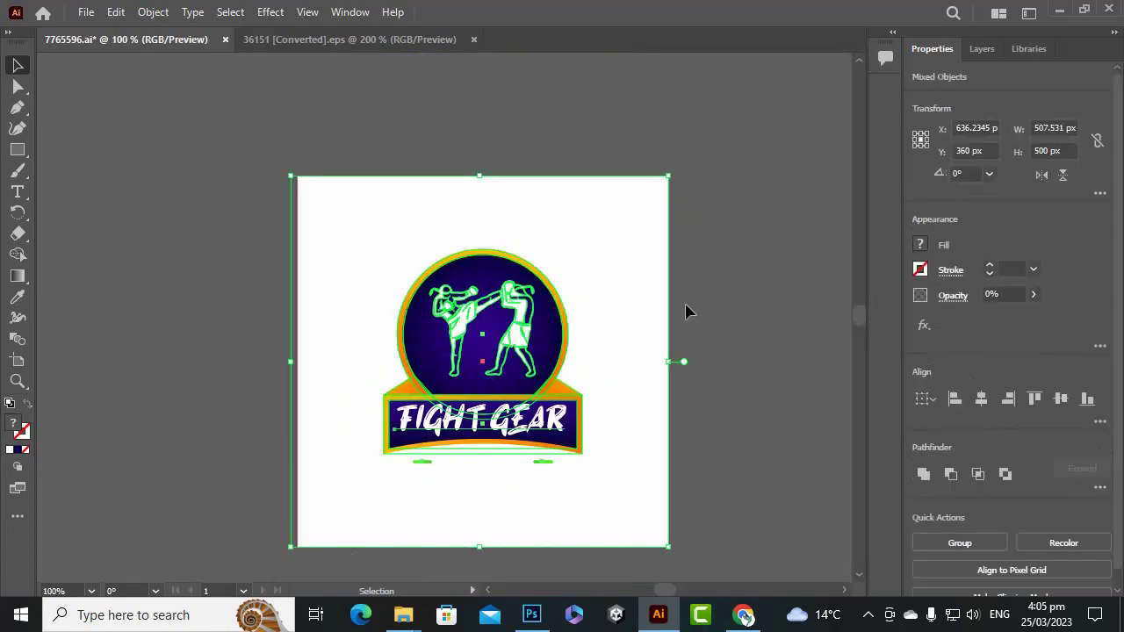
pyautogui.moveTo(667, 176); pyautogui.dragTo(732, 111)
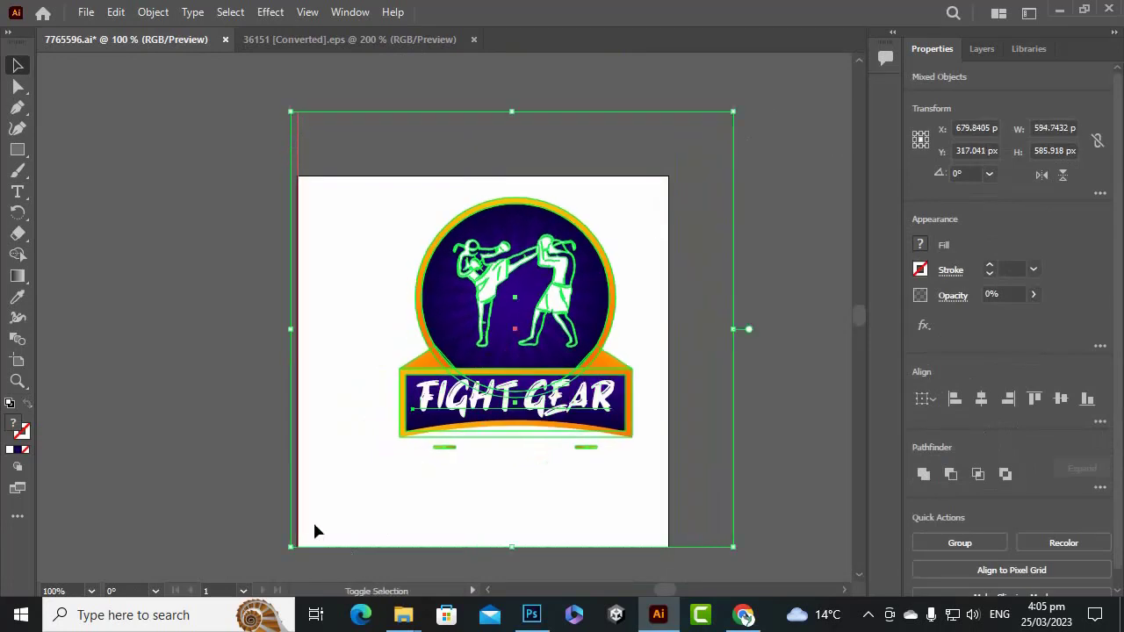
pyautogui.moveTo(292, 545); pyautogui.dragTo(226, 504)
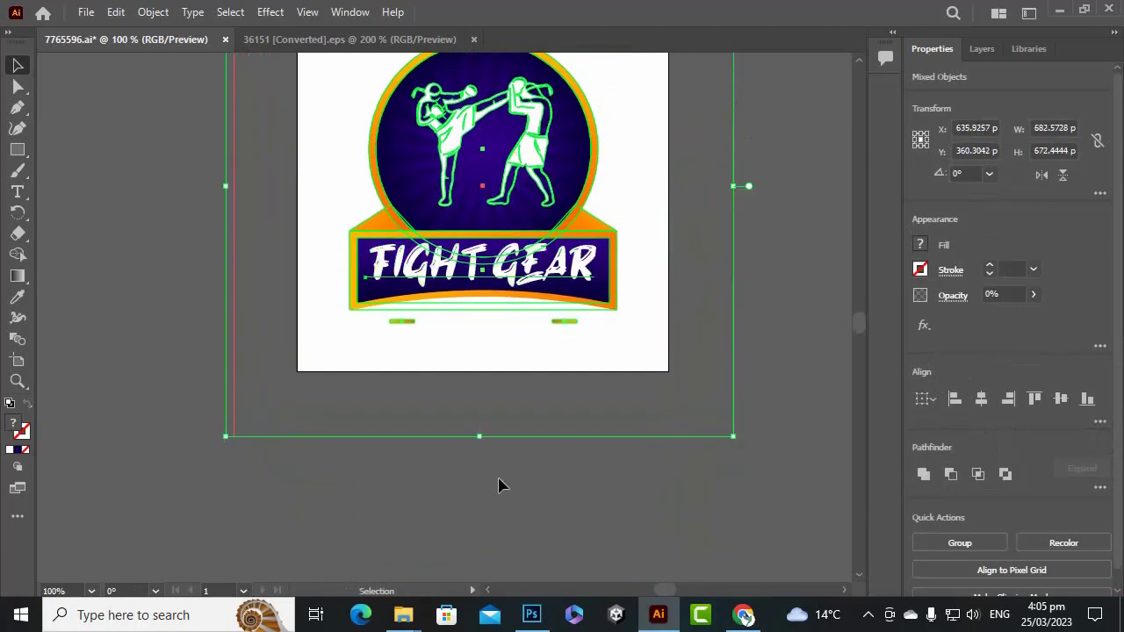
pyautogui.scroll(1, 493, 486)
pyautogui.scroll(2, 518, 443)
pyautogui.click(663, 205)
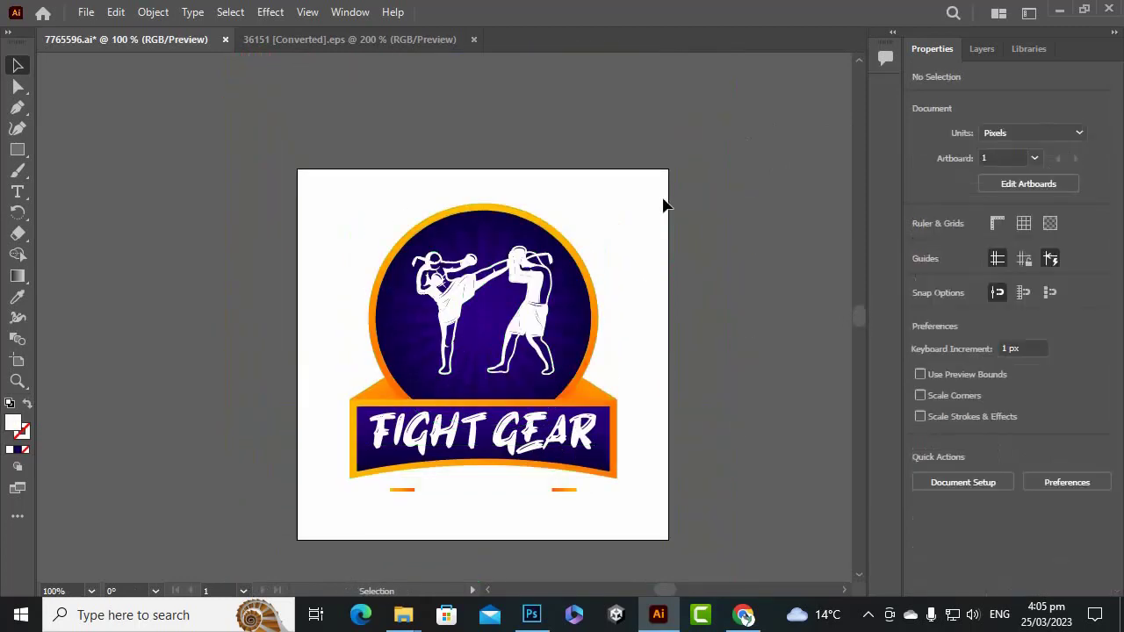
pyautogui.click(676, 242)
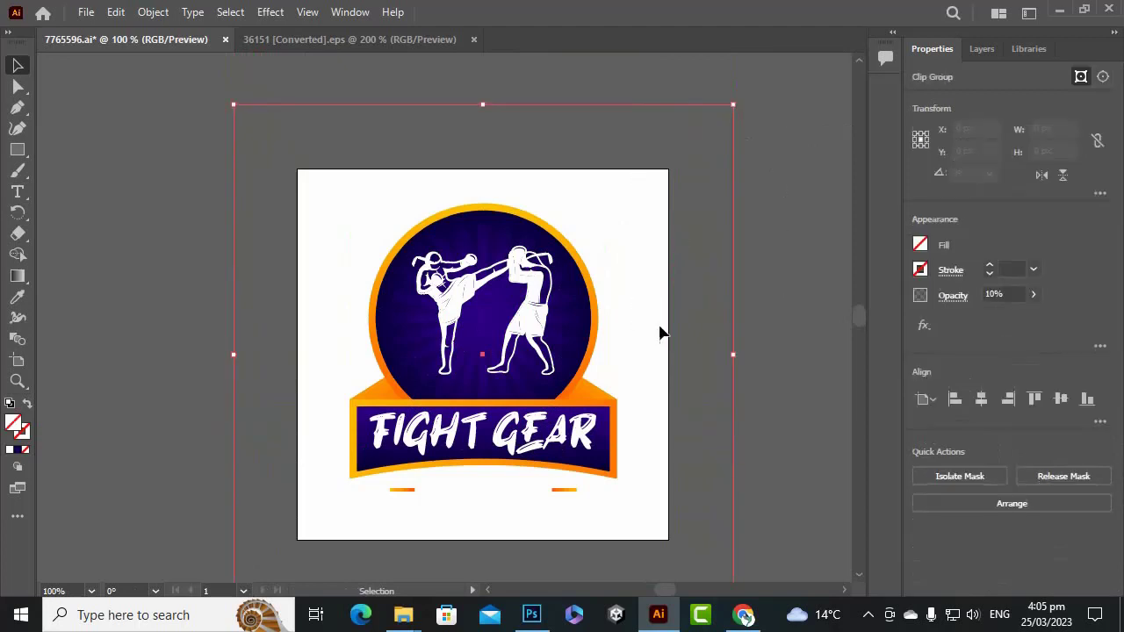
pyautogui.scroll(-2, 671, 337)
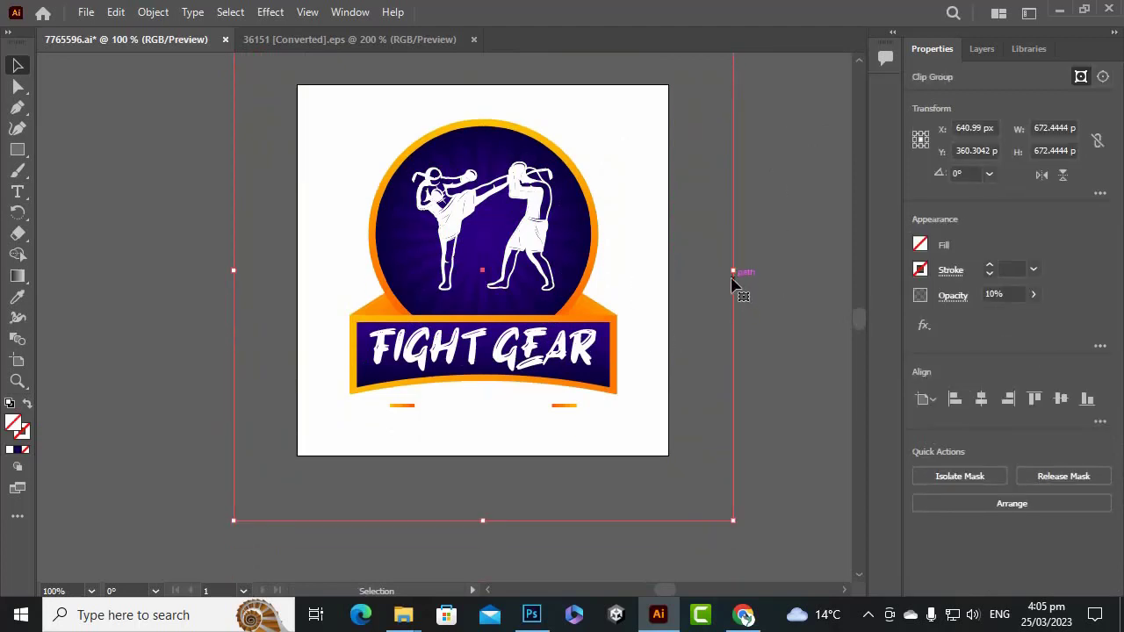
pyautogui.click(725, 518)
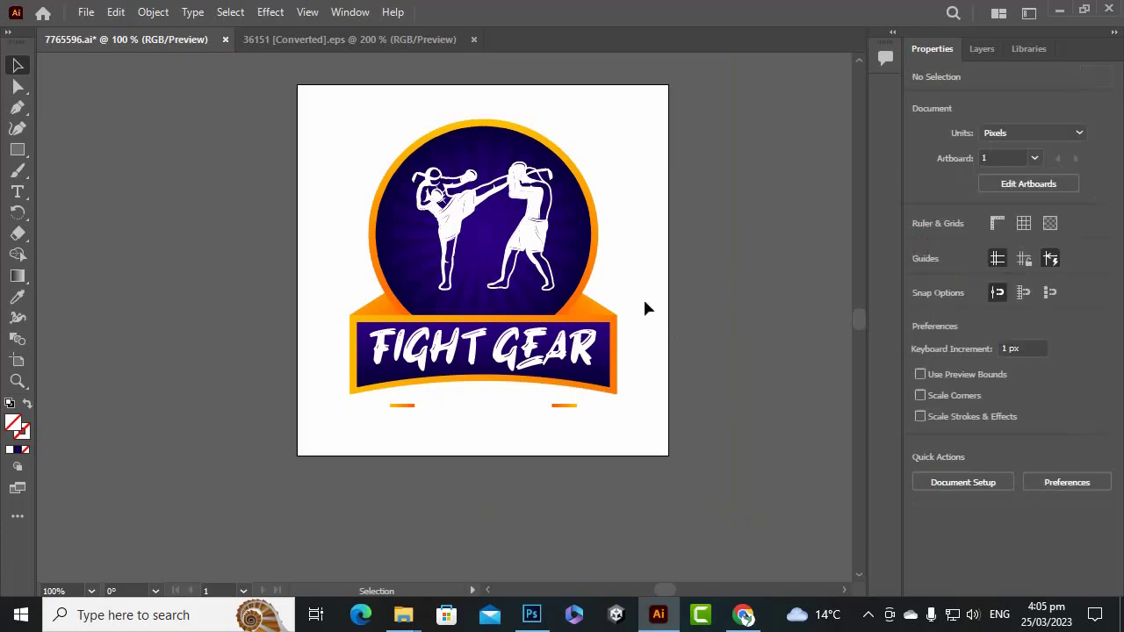
pyautogui.scroll(-2, 604, 399)
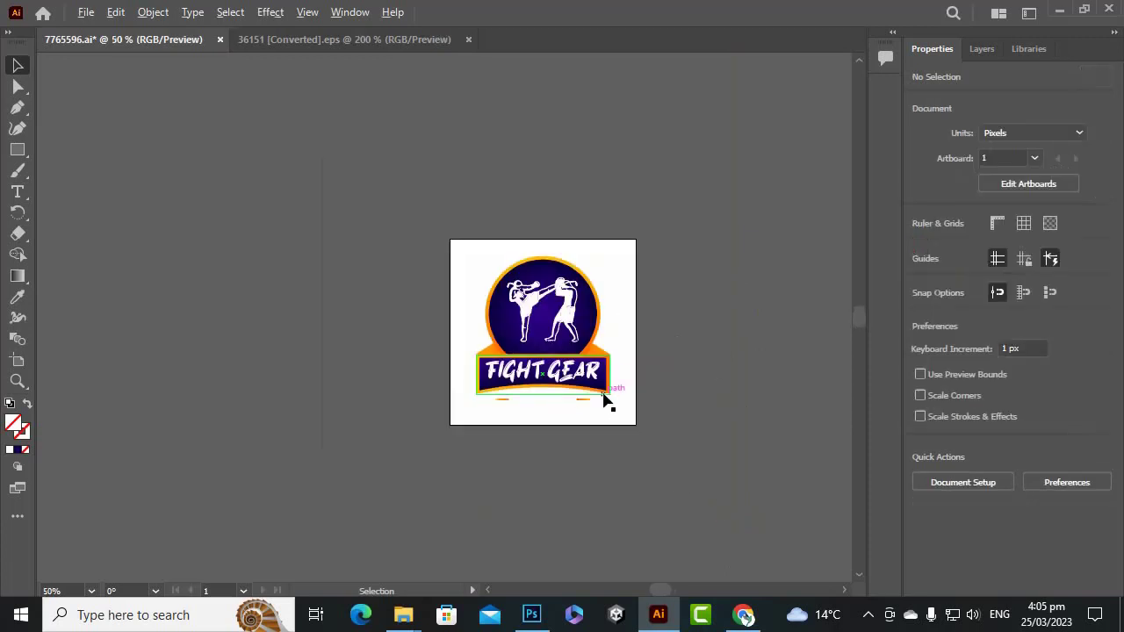
pyautogui.scroll(2, 590, 360)
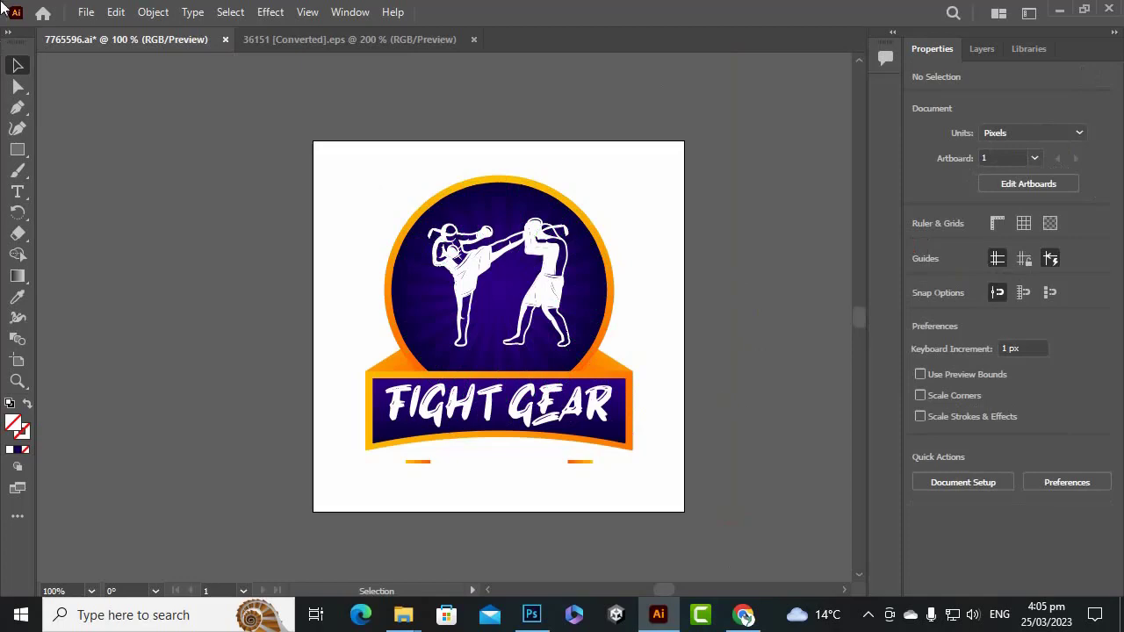
# Step: Export the logo as a PNG named LOGO into the Desktop's FightGear folder, at 72 ppi with a transparent background
pyautogui.click(85, 13)
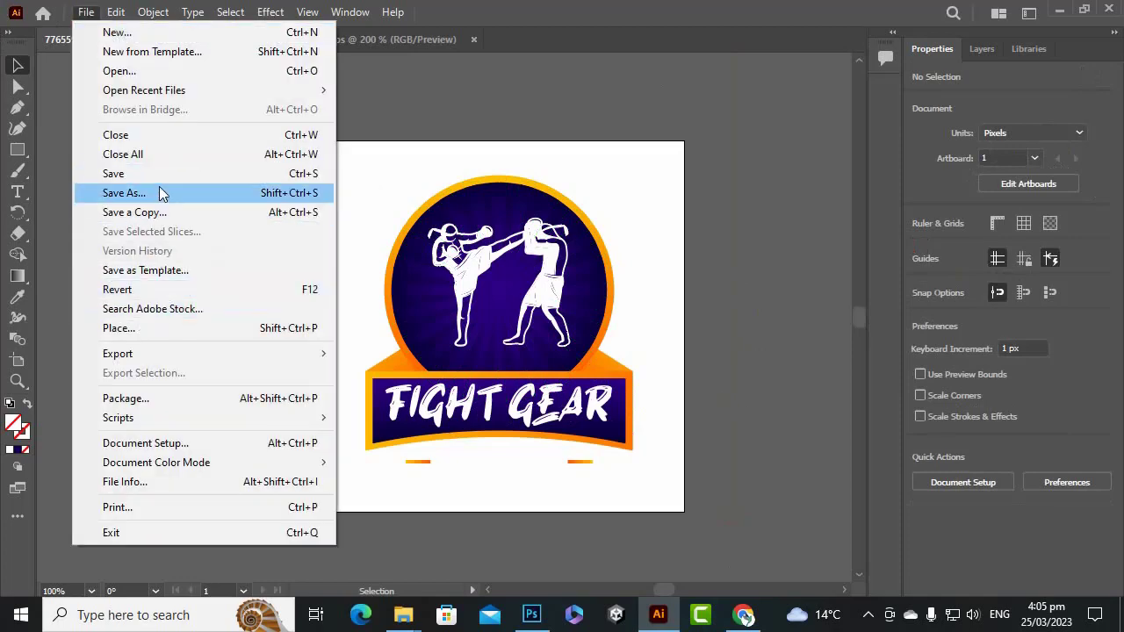
pyautogui.moveTo(163, 353)
pyautogui.click(431, 371)
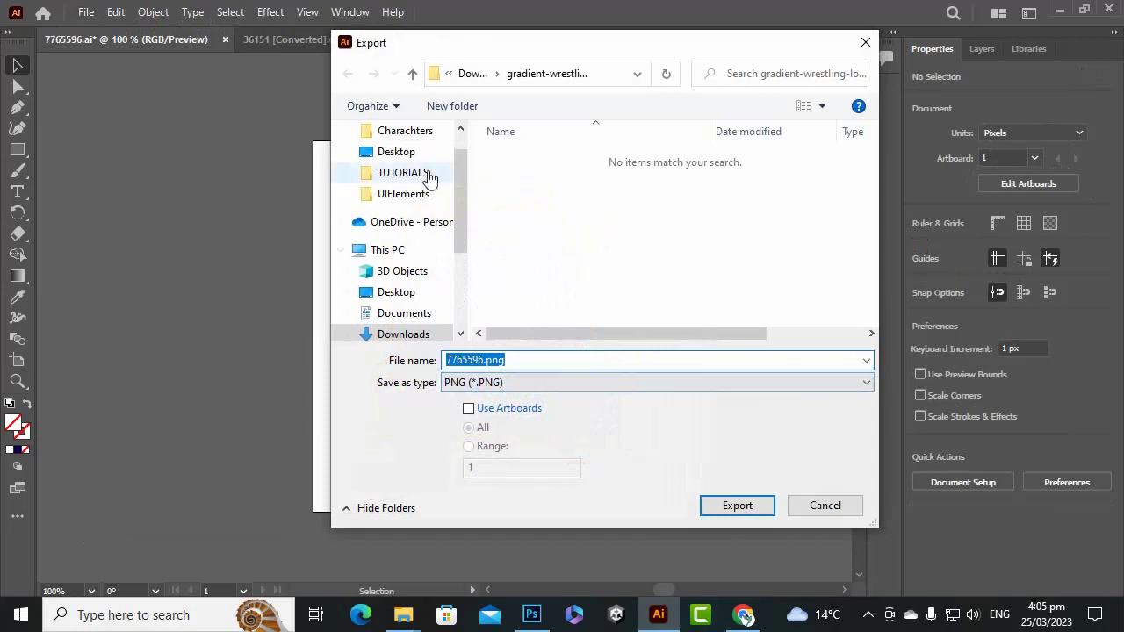
pyautogui.click(396, 152)
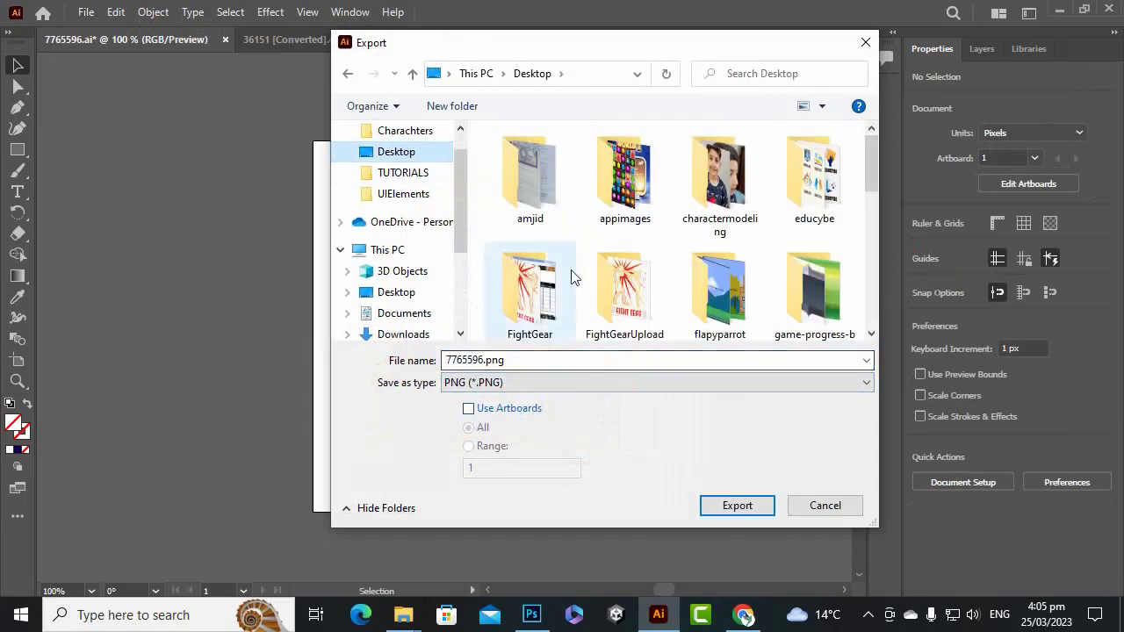
pyautogui.click(546, 311)
pyautogui.doubleClick(546, 312)
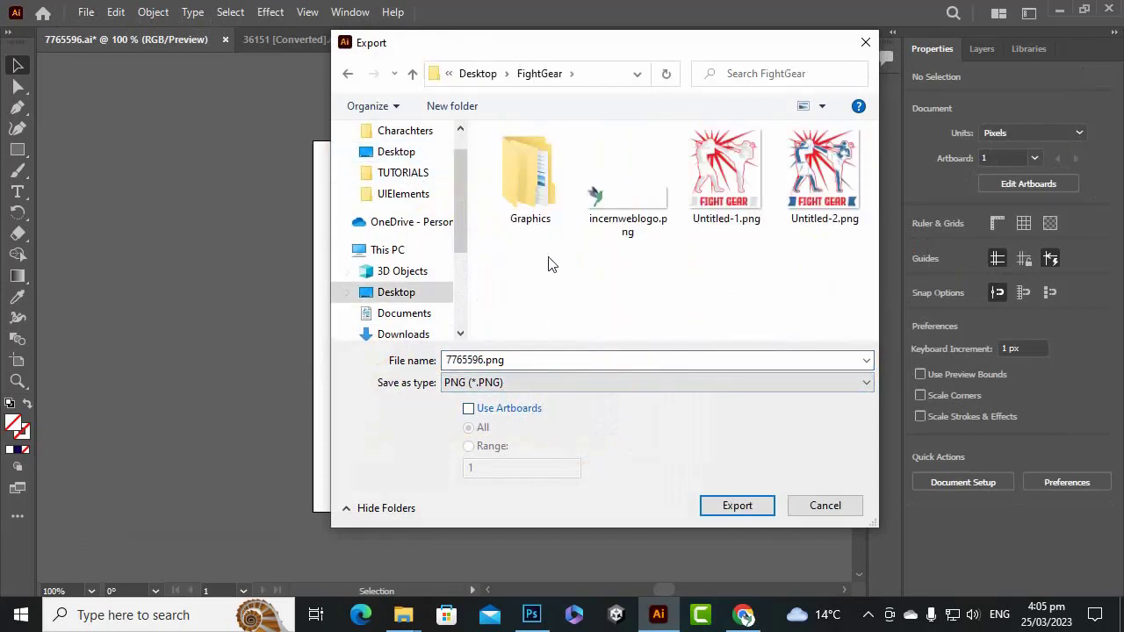
pyautogui.click(567, 356)
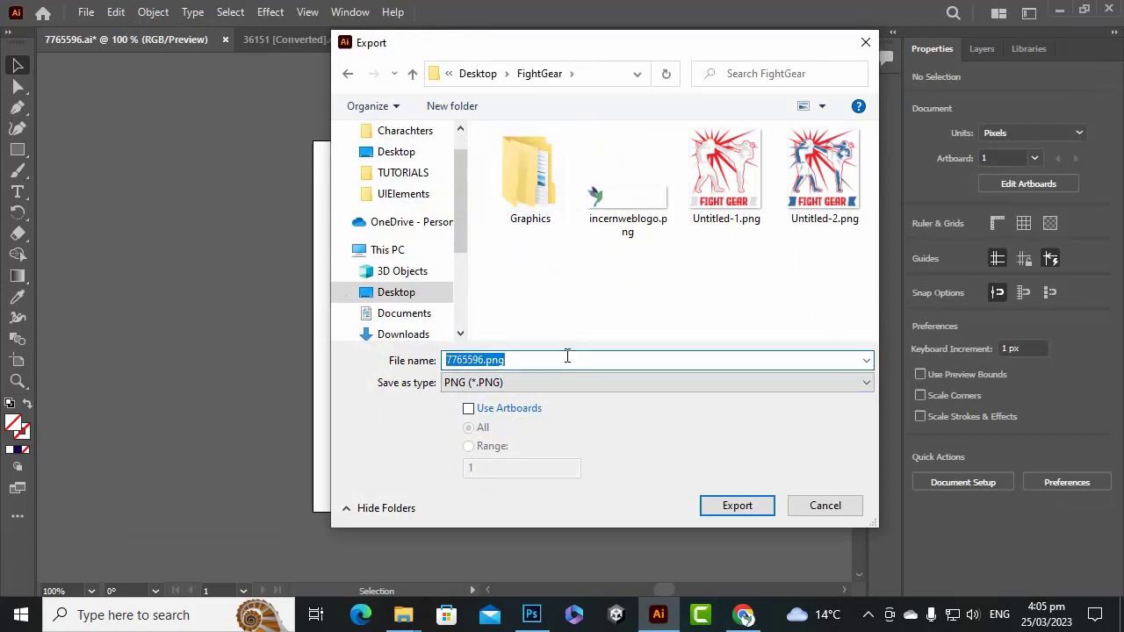
pyautogui.write('LOGO')
pyautogui.press('Return')
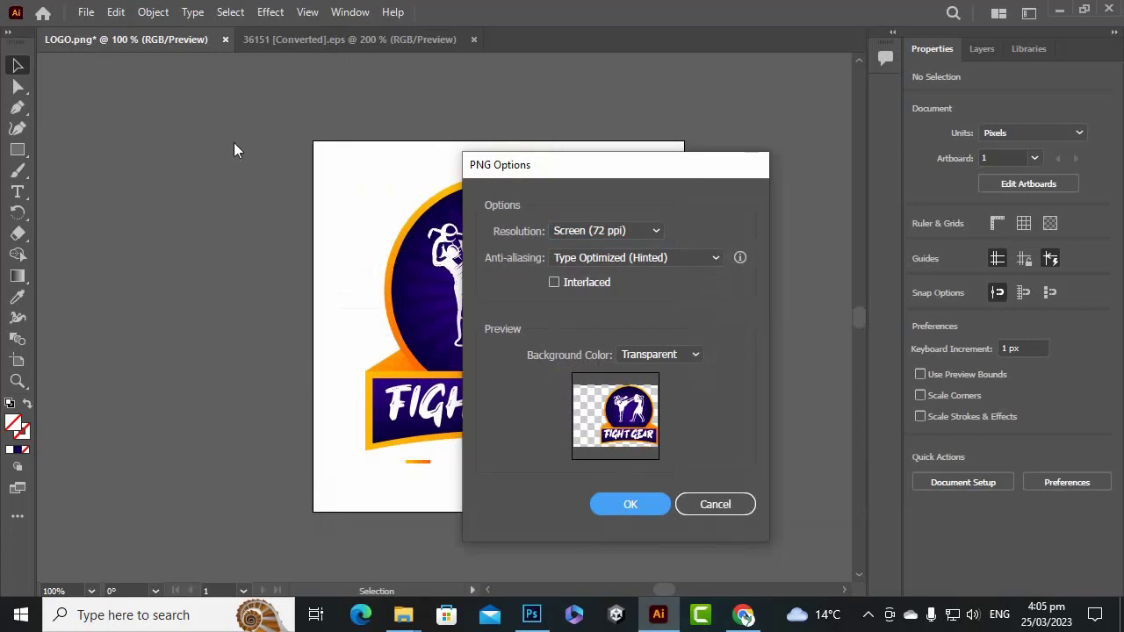
pyautogui.click(654, 508)
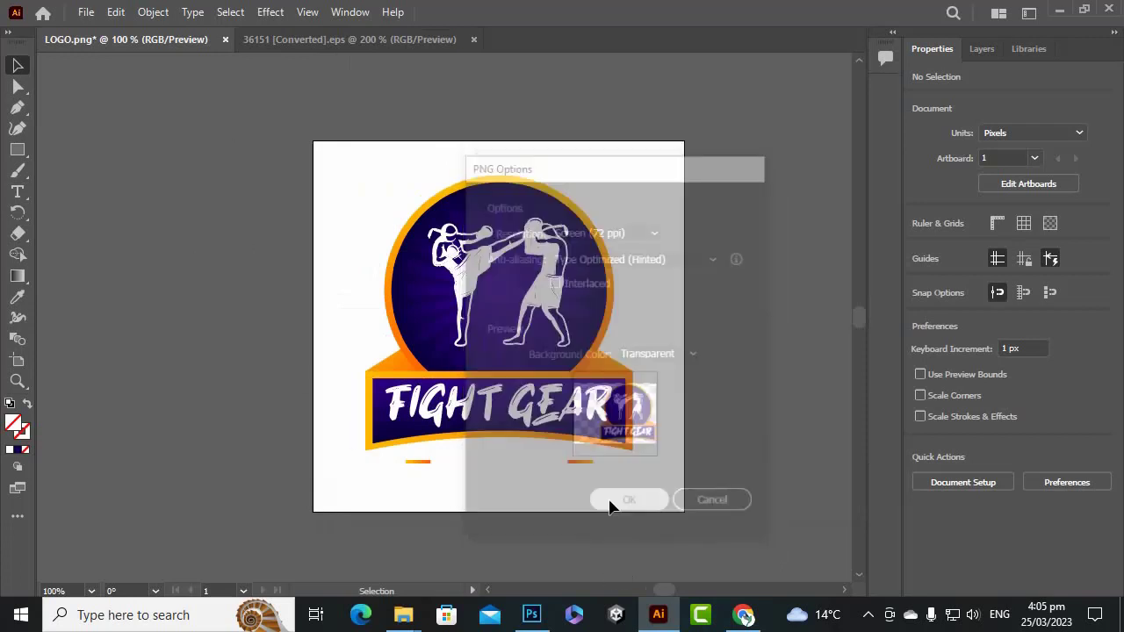
# Step: Select the fighters group and examine the part of its bounding box that lies outside the artboard
pyautogui.moveTo(55, 490); pyautogui.dragTo(56, 491)
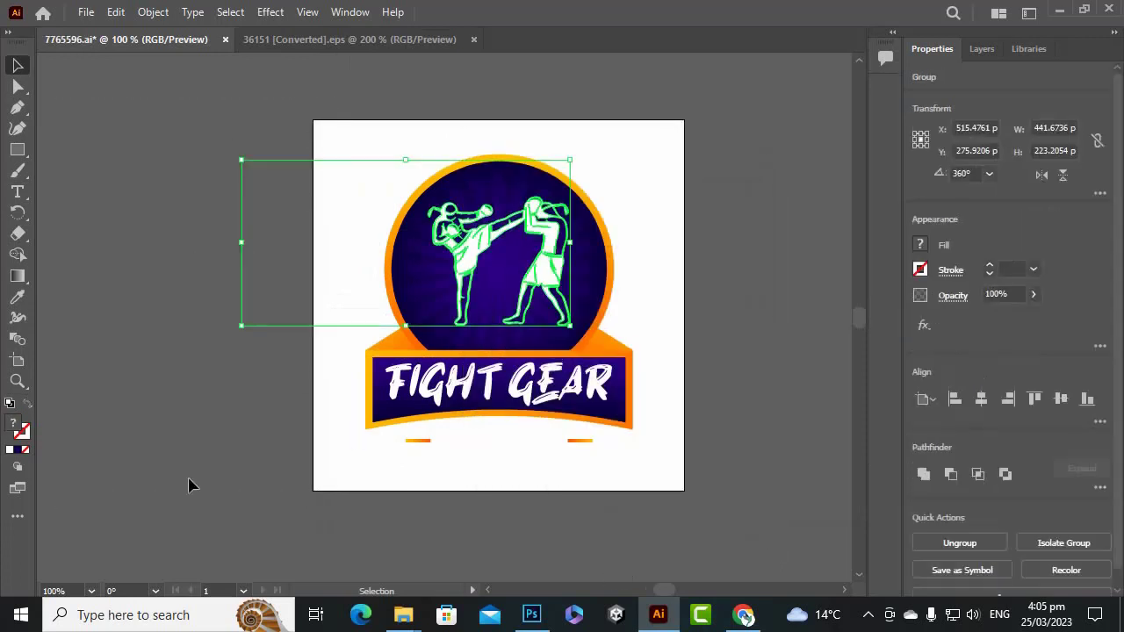
pyautogui.scroll(-2, 407, 437)
pyautogui.scroll(1, 398, 398)
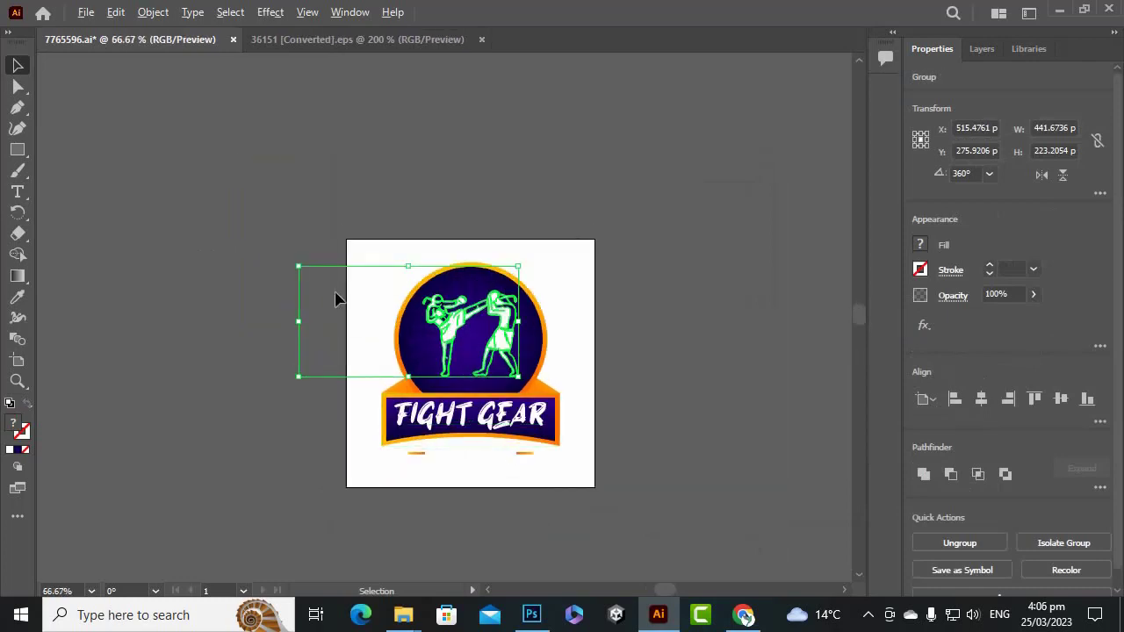
pyautogui.scroll(5, 306, 301)
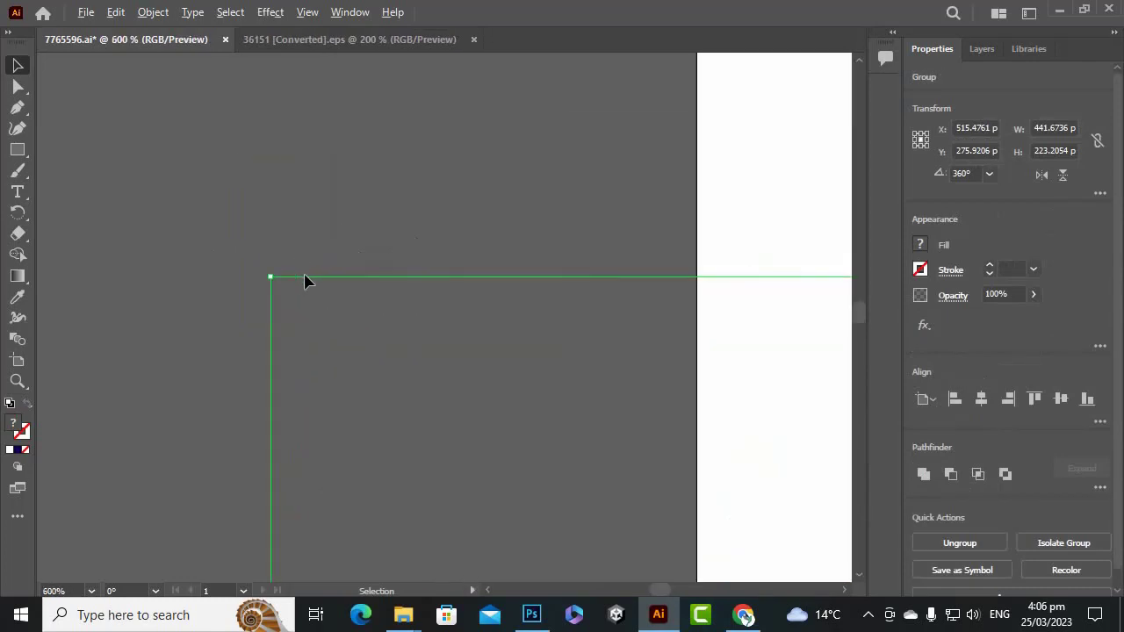
pyautogui.scroll(-2, 305, 280)
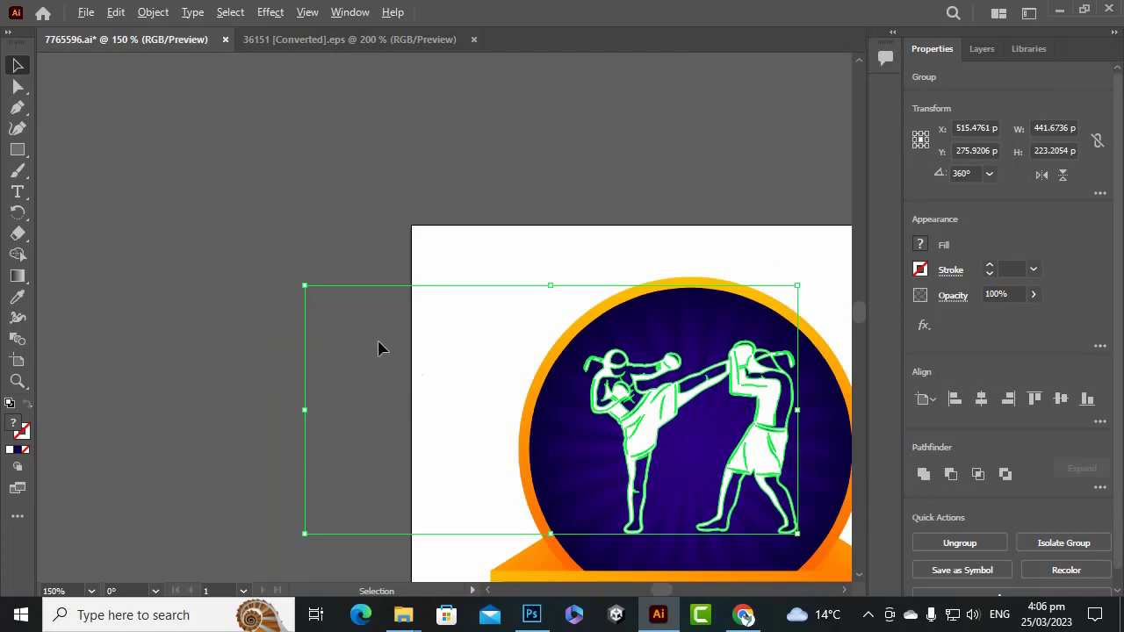
pyautogui.scroll(3, 360, 347)
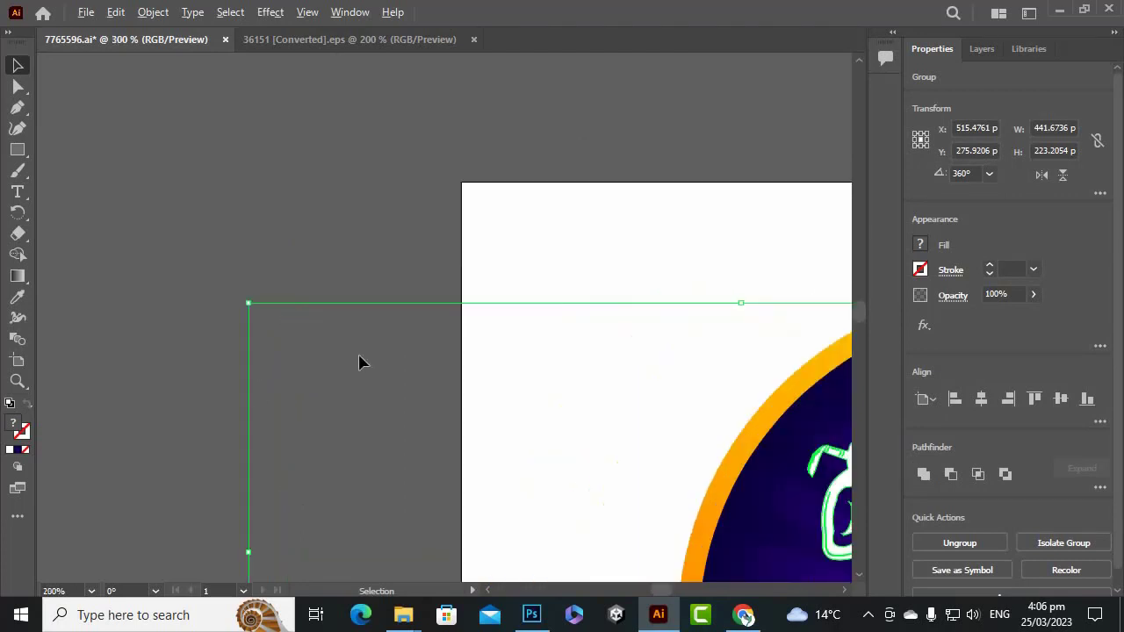
pyautogui.scroll(-6, 360, 365)
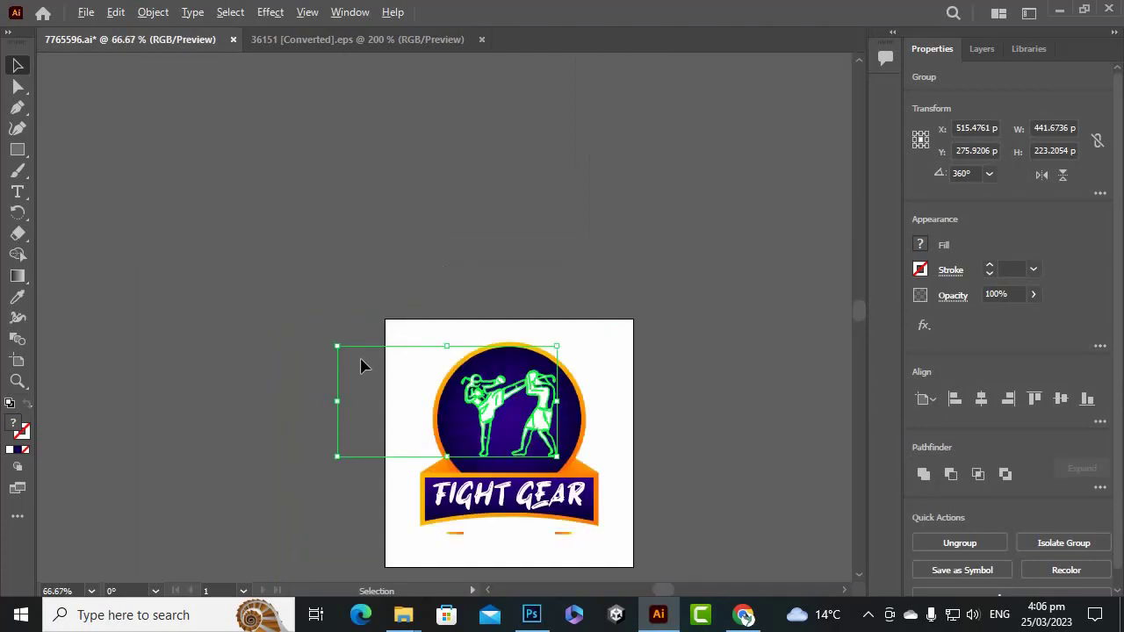
pyautogui.click(266, 428)
pyautogui.scroll(3, 366, 504)
pyautogui.scroll(-3, 374, 492)
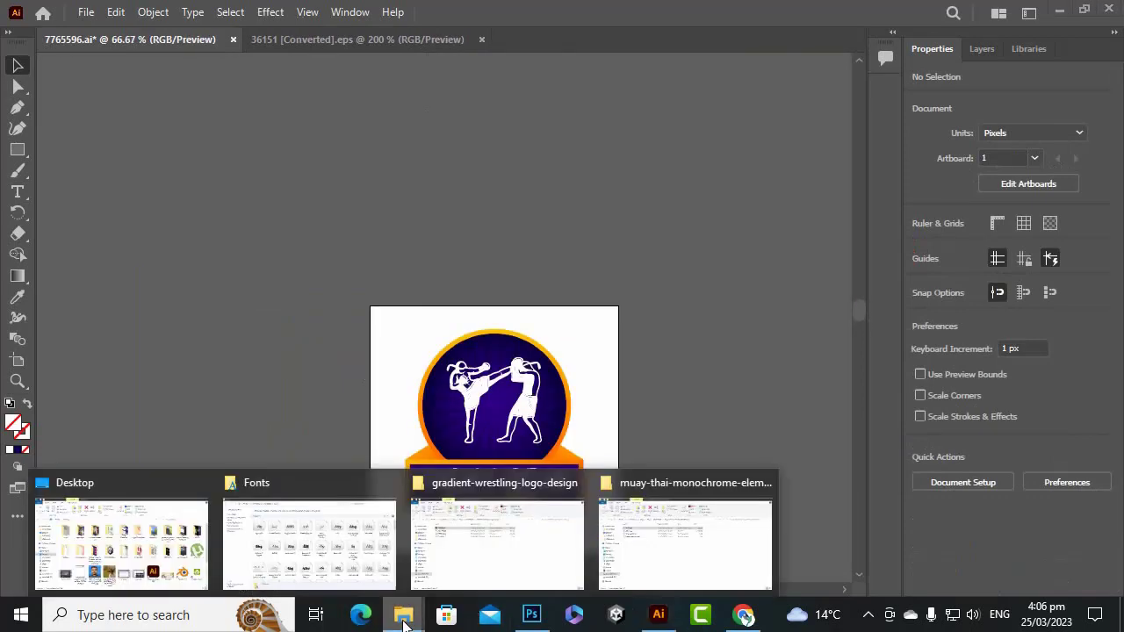
# Step: Open LOGO.png from the Desktop's FightGear folder in Photoshop
pyautogui.click(131, 550)
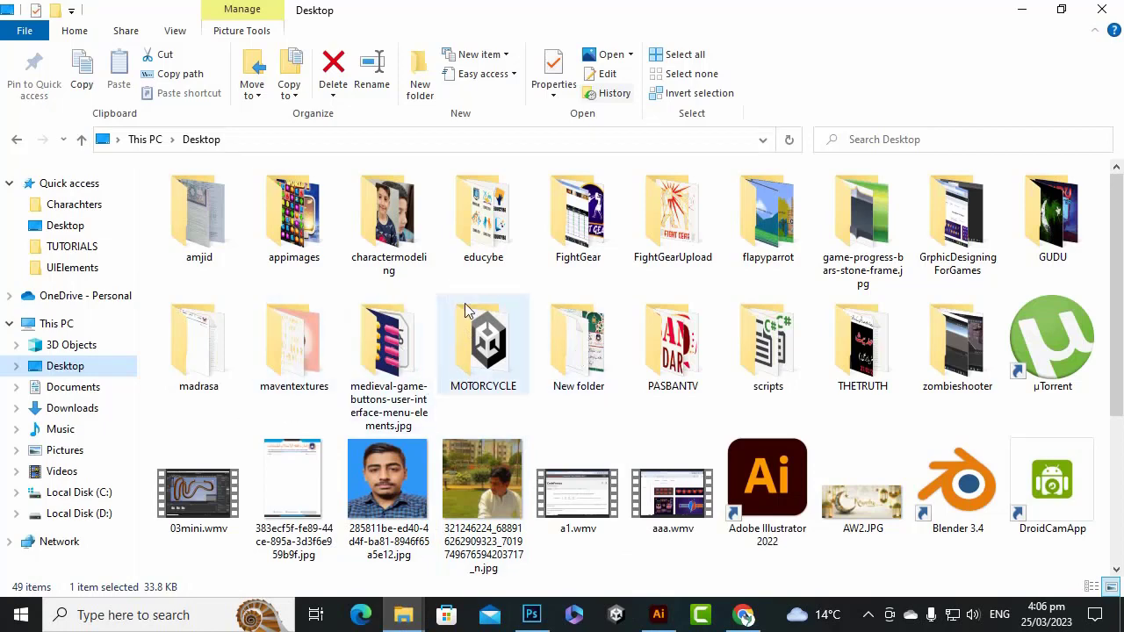
pyautogui.doubleClick(611, 248)
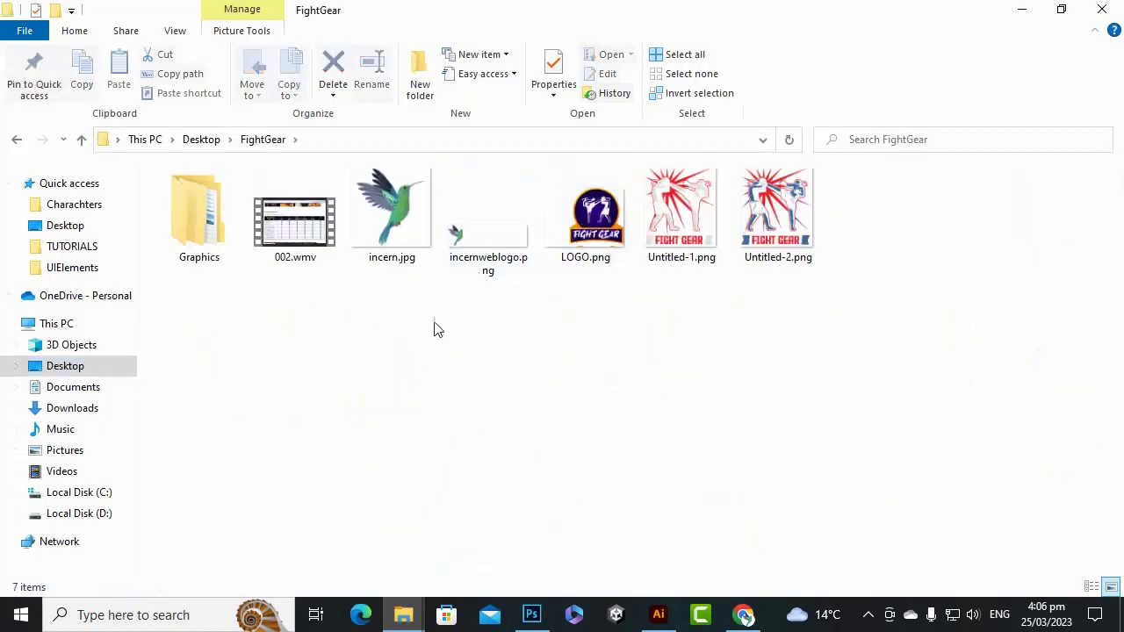
pyautogui.moveTo(589, 266); pyautogui.dragTo(767, 63)
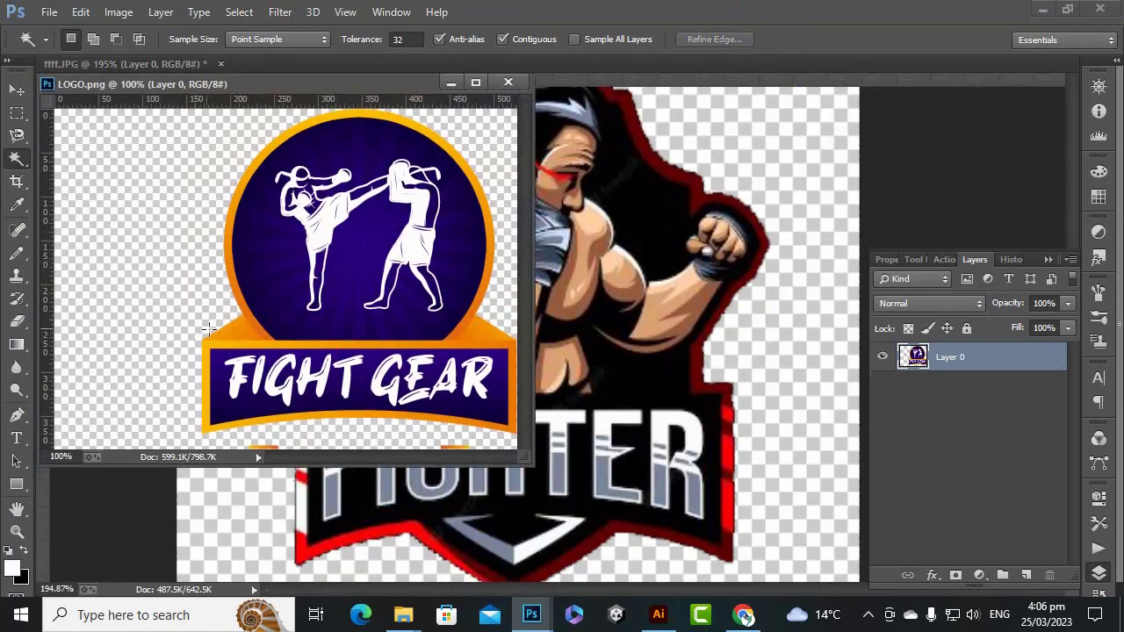
pyautogui.scroll(-2, 328, 266)
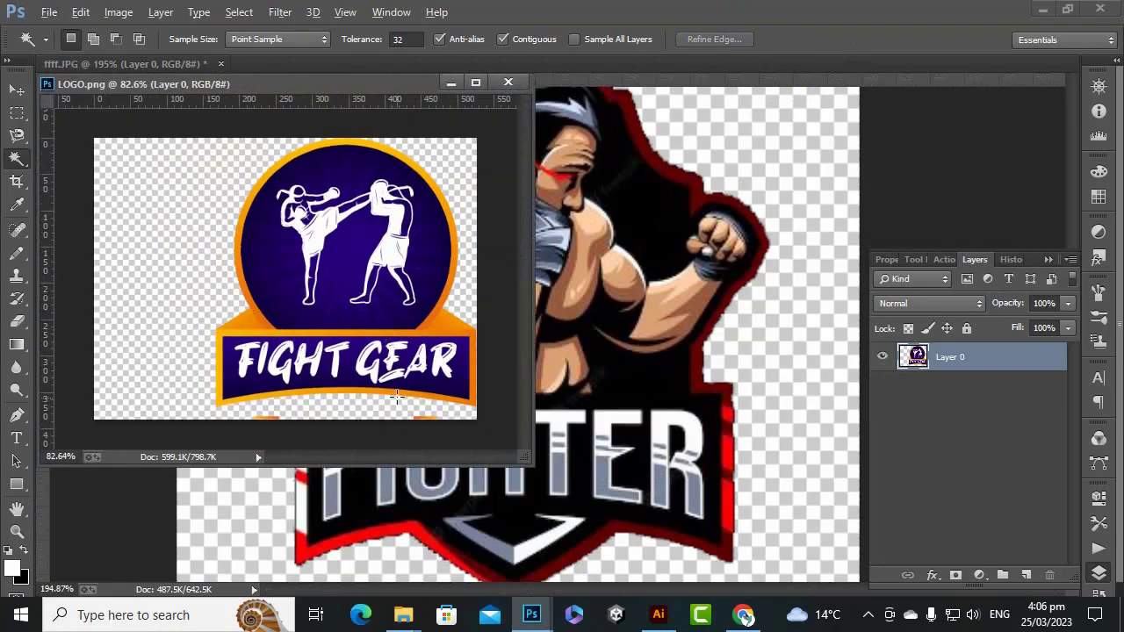
# Step: Create a new 512 by 512 pixel document at 150 pixels/inch and convert its Background into a regular layer
pyautogui.click(50, 13)
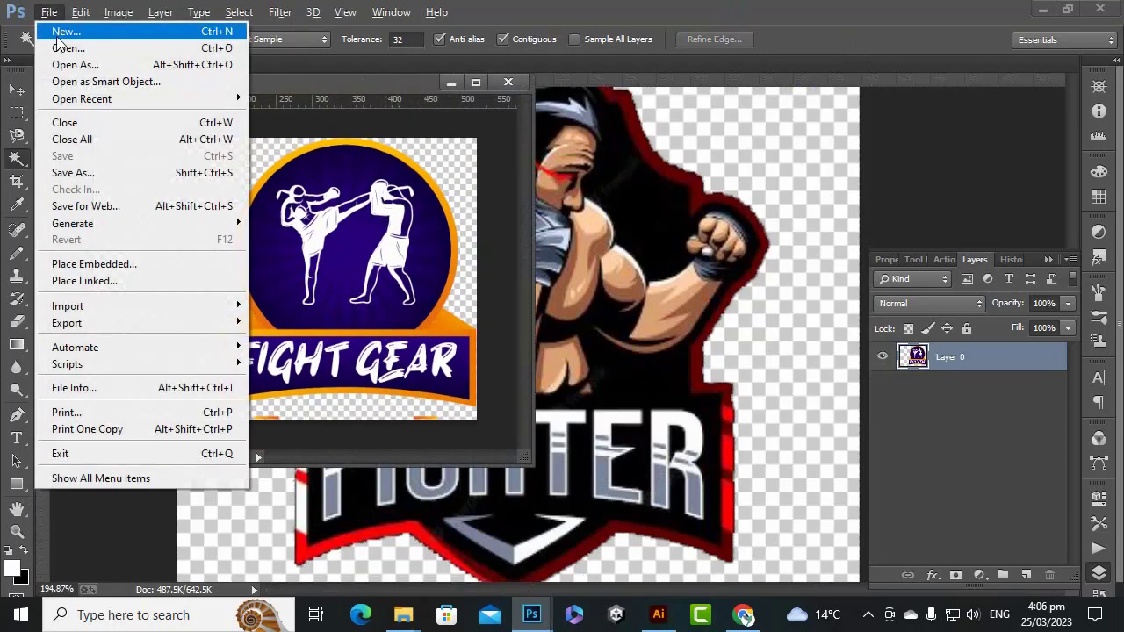
pyautogui.click(58, 33)
pyautogui.click(397, 268)
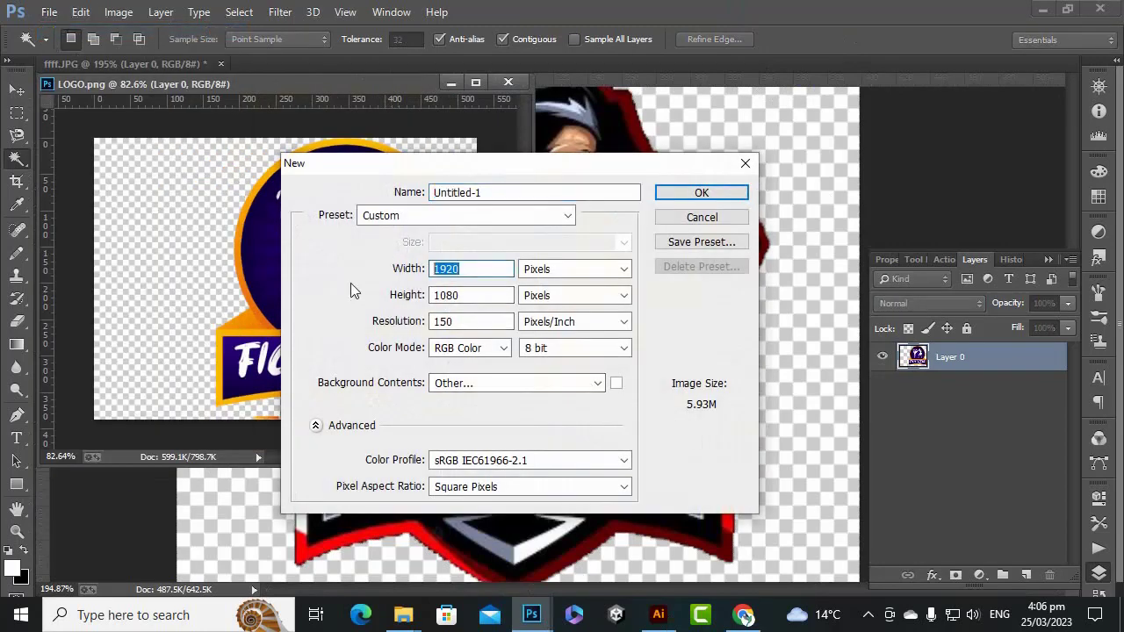
pyautogui.write('512')
pyautogui.press('Tab')
pyautogui.press('Tab')
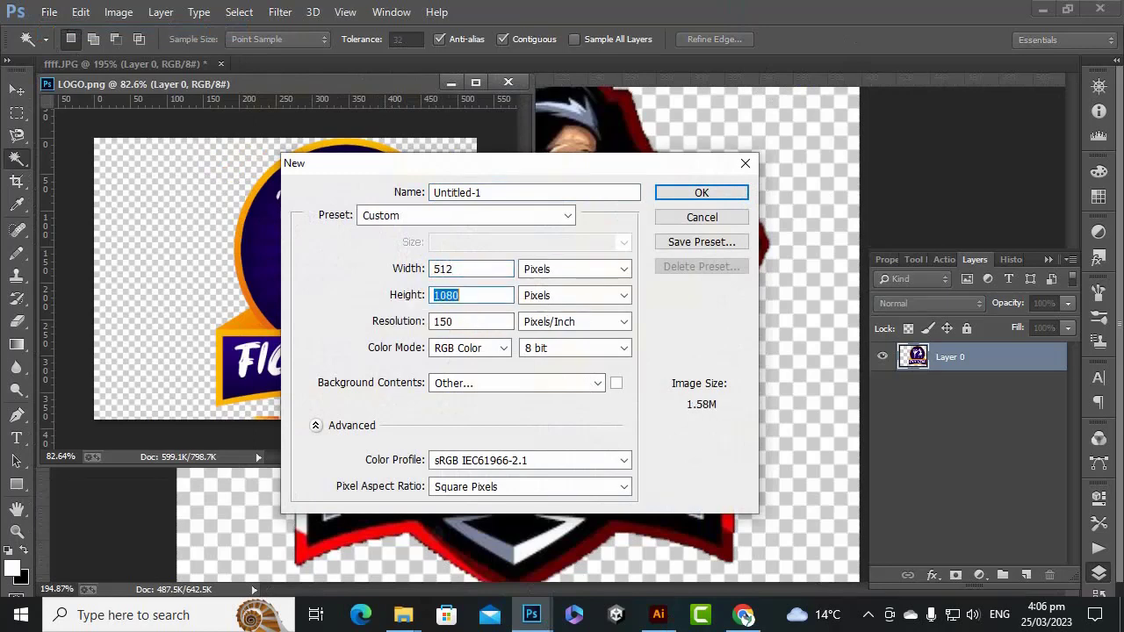
pyautogui.write('512')
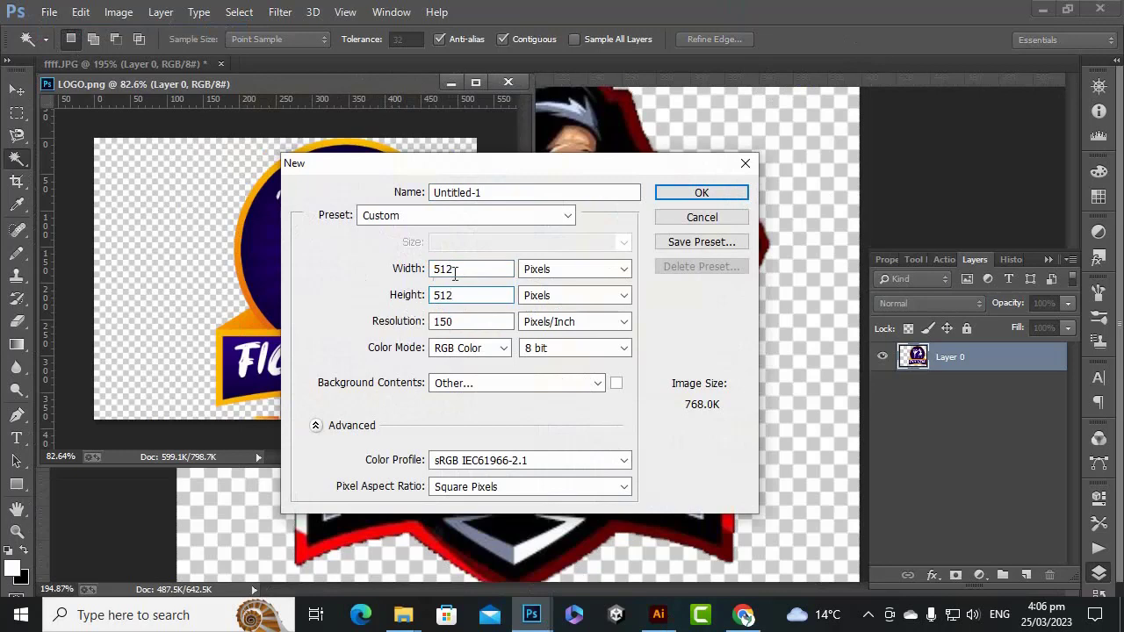
pyautogui.click(416, 269)
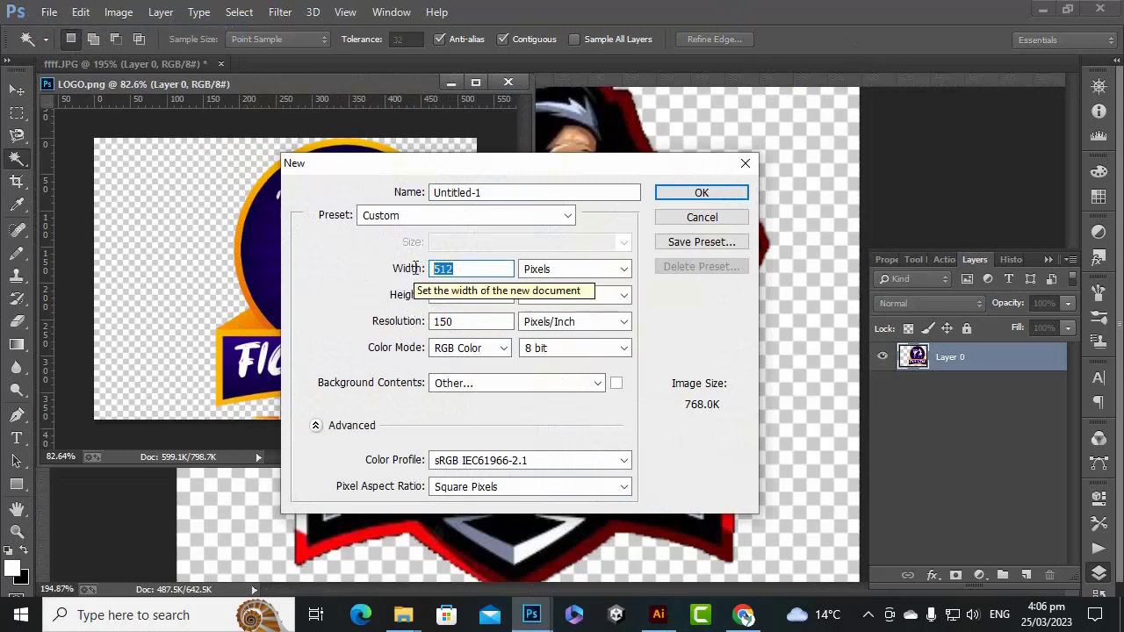
pyautogui.click(476, 321)
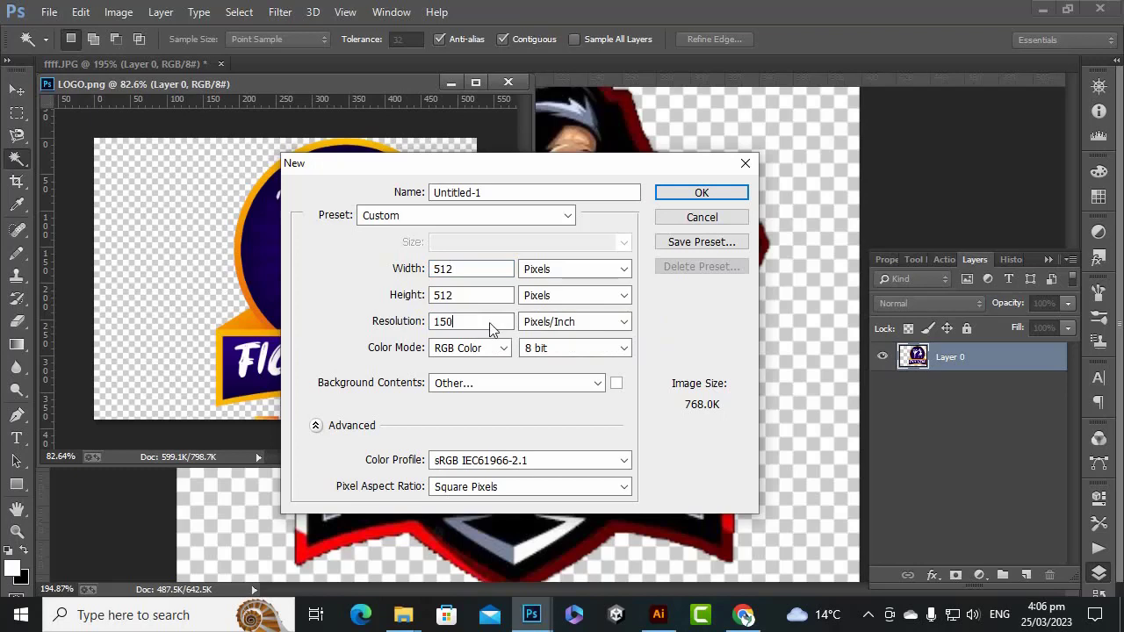
pyautogui.click(708, 194)
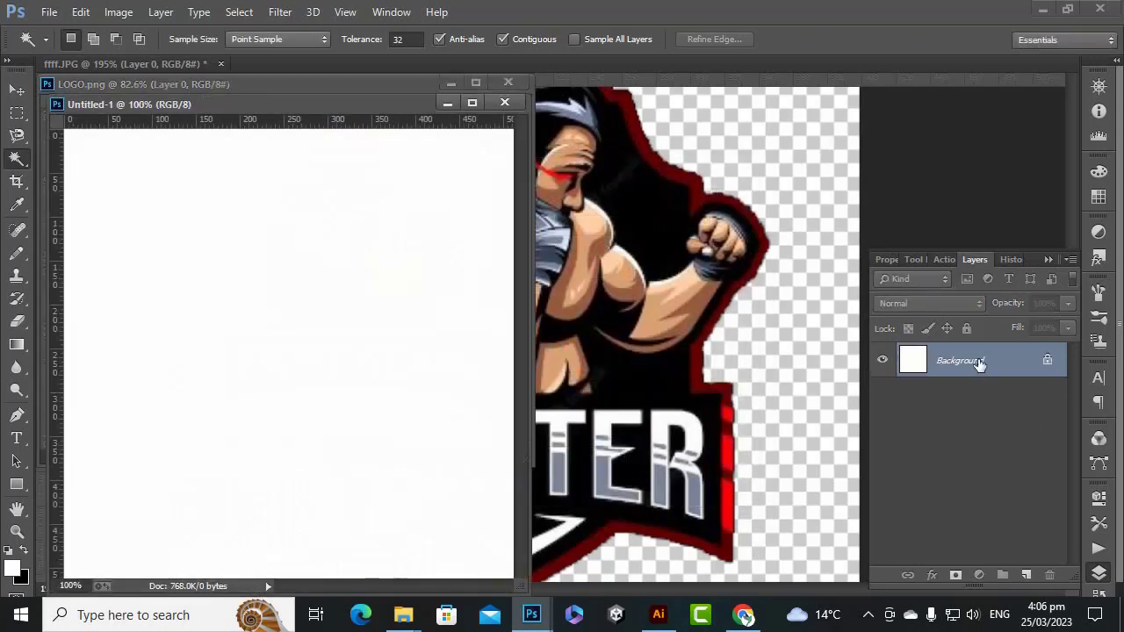
pyautogui.doubleClick(979, 365)
pyautogui.click(689, 195)
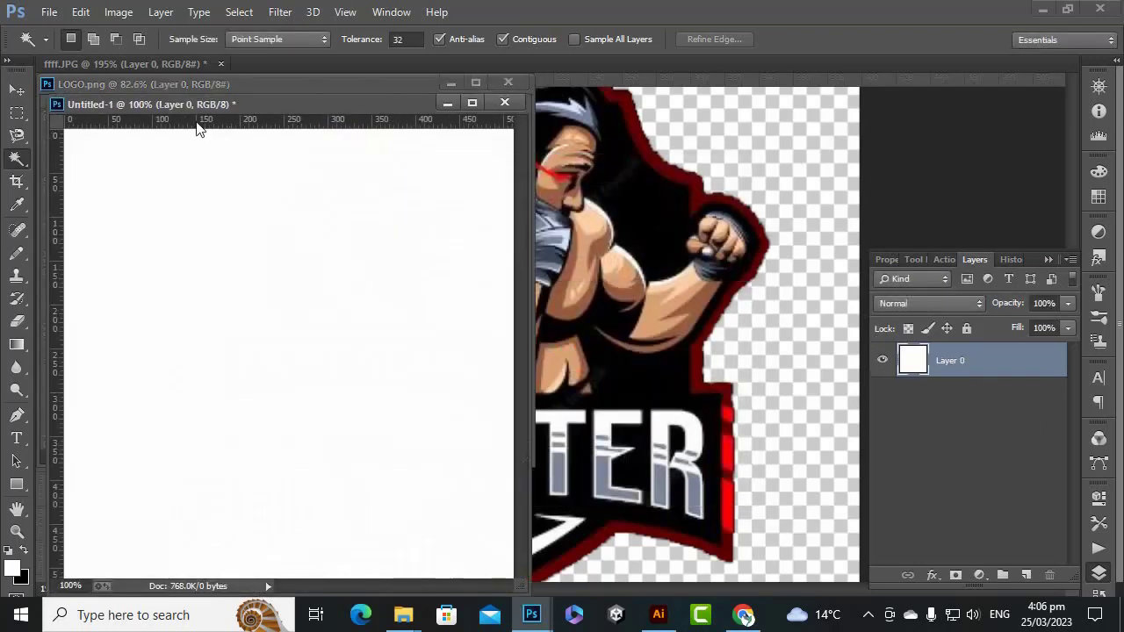
# Step: Copy the Fight Gear logo from LOGO.png into the new document and place it near the canvas's upper-left corner
pyautogui.moveTo(253, 106); pyautogui.dragTo(685, 111)
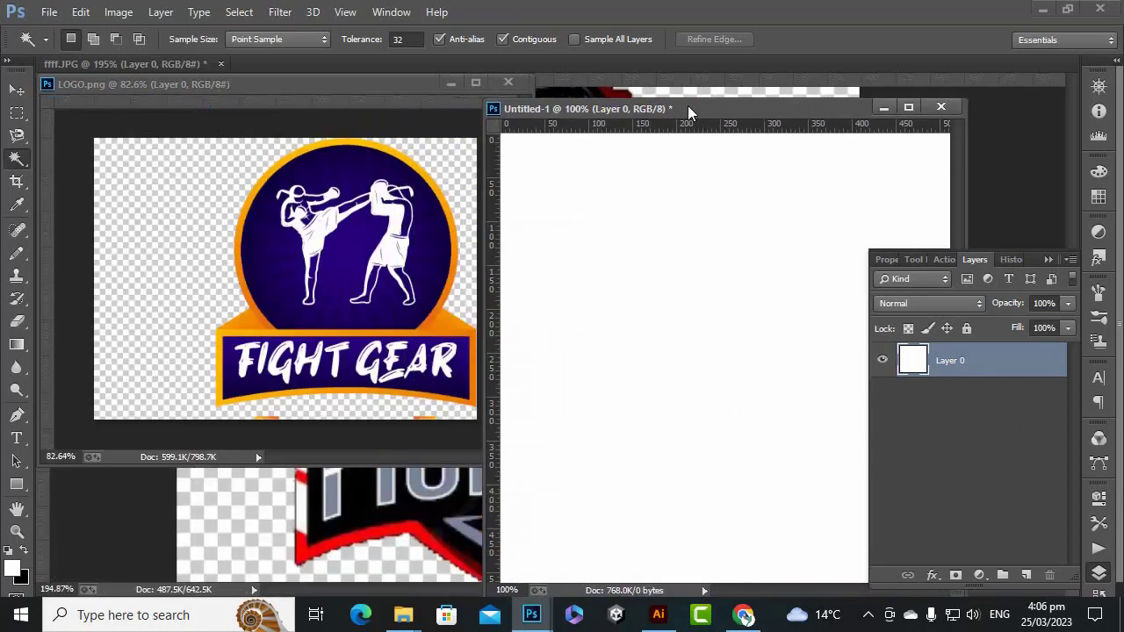
pyautogui.click(16, 89)
pyautogui.moveTo(339, 212); pyautogui.dragTo(665, 318)
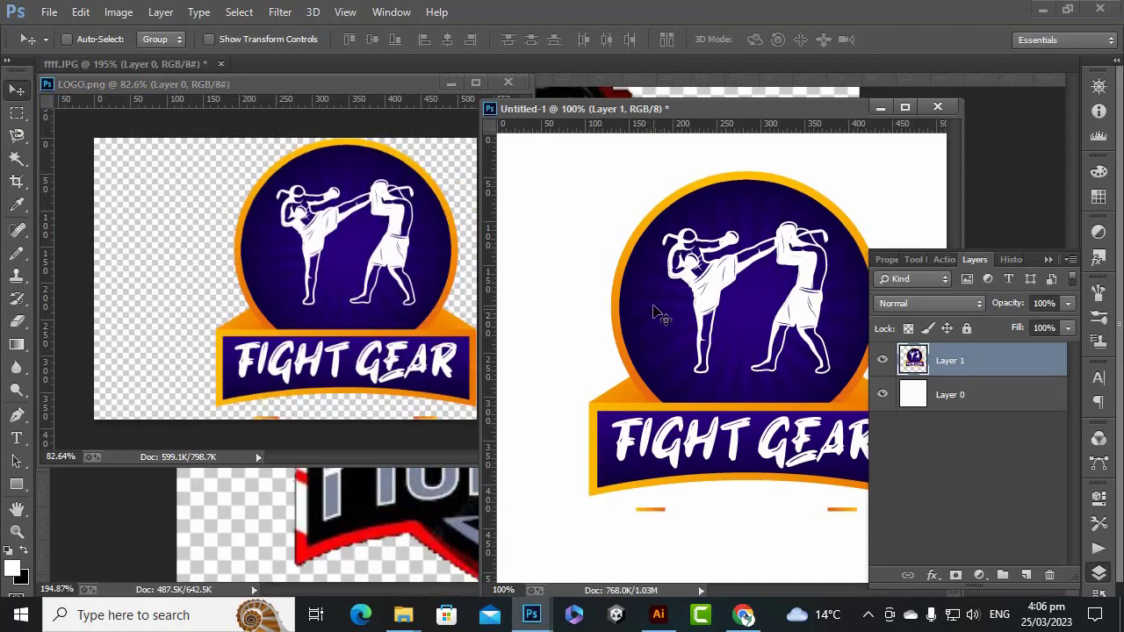
pyautogui.press('super')
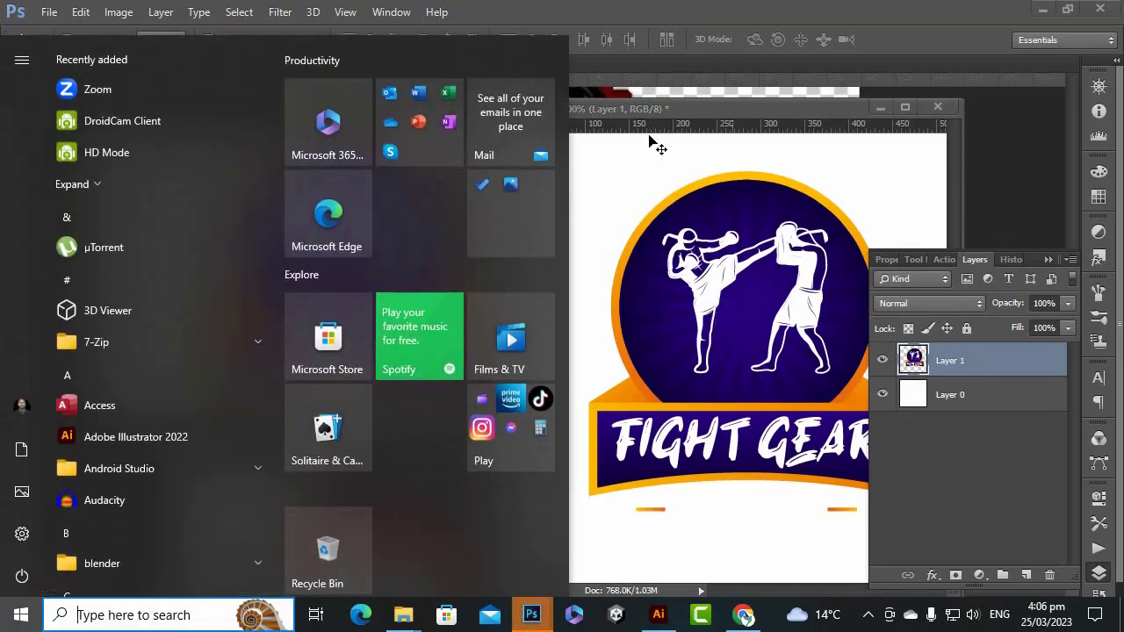
pyautogui.click(624, 8)
pyautogui.scroll(-2, 694, 264)
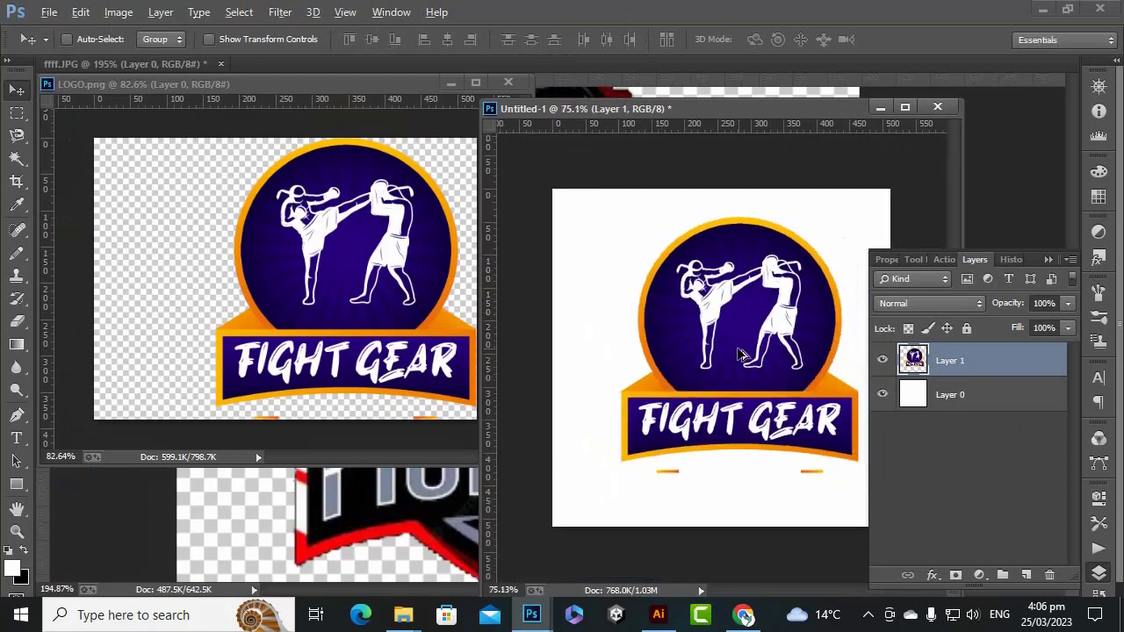
pyautogui.moveTo(732, 354); pyautogui.dragTo(682, 333)
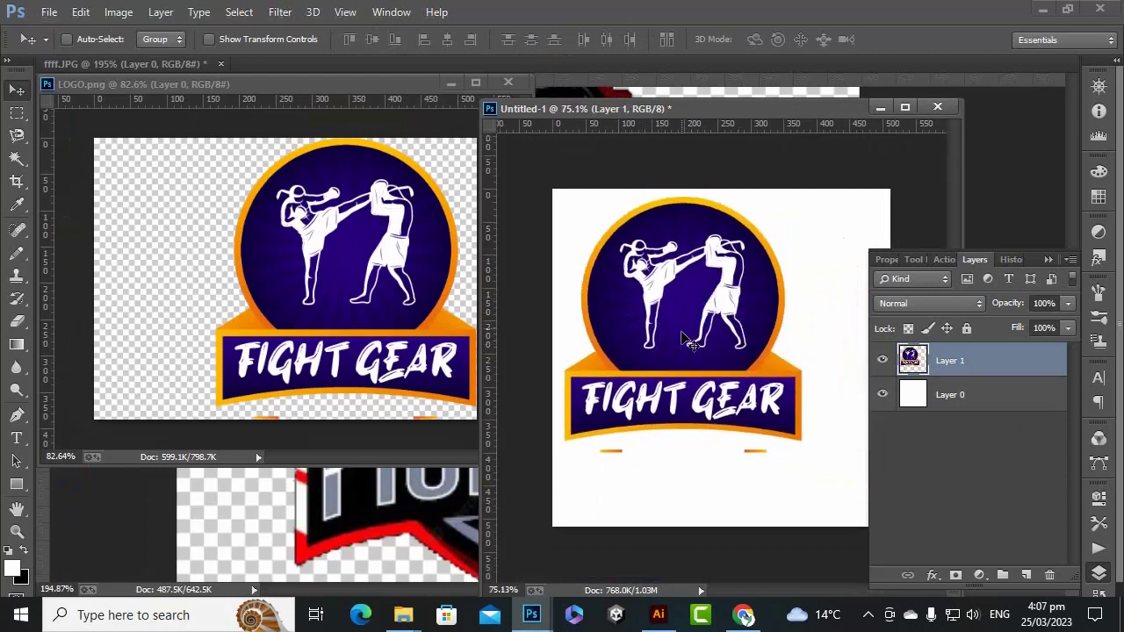
# Step: Scale the logo layer to about 134% and center the badge so it nearly fills the square canvas
pyautogui.hotkey('ctrl', 't')
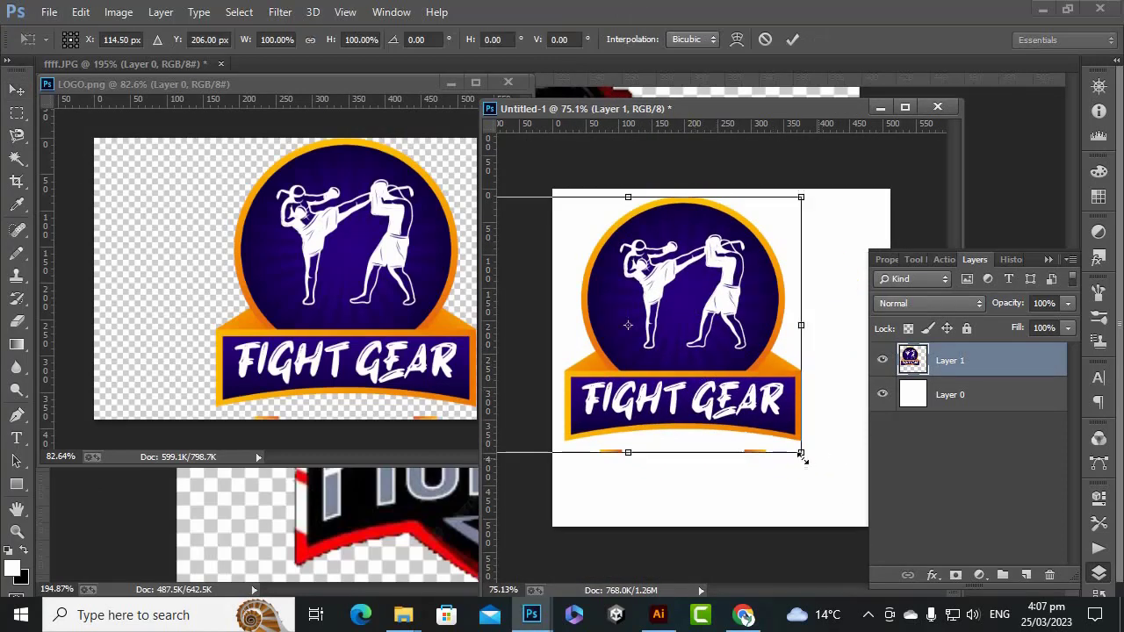
pyautogui.moveTo(802, 455); pyautogui.dragTo(848, 548)
pyautogui.hotkey('ctrl', '-')
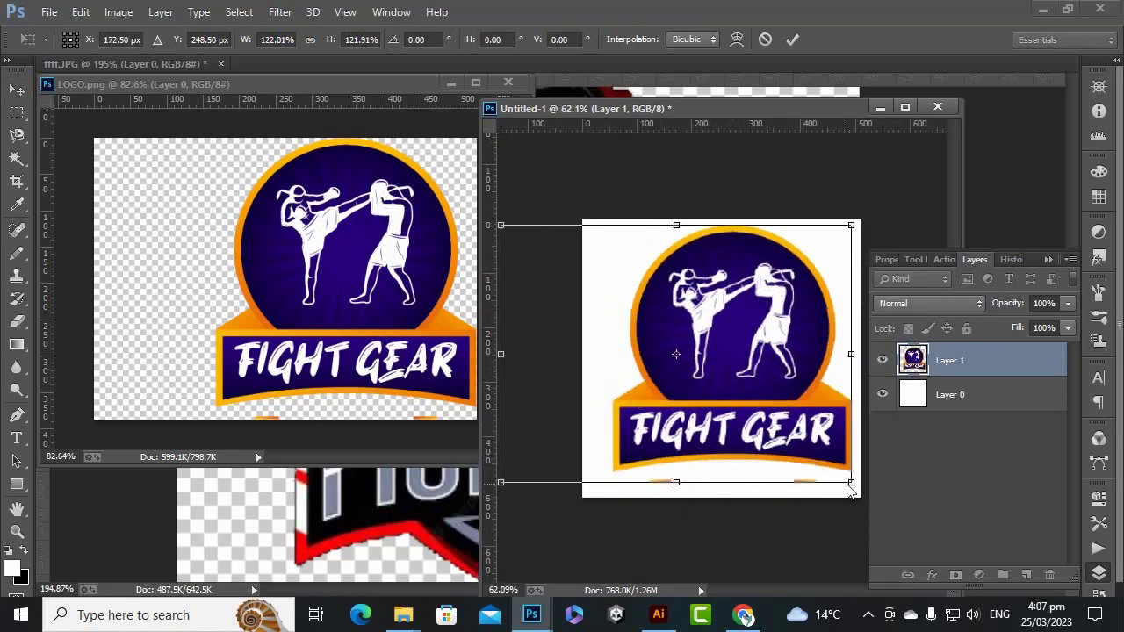
pyautogui.moveTo(851, 484); pyautogui.dragTo(865, 494)
pyautogui.moveTo(814, 409); pyautogui.dragTo(787, 410)
pyautogui.moveTo(850, 226); pyautogui.dragTo(855, 214)
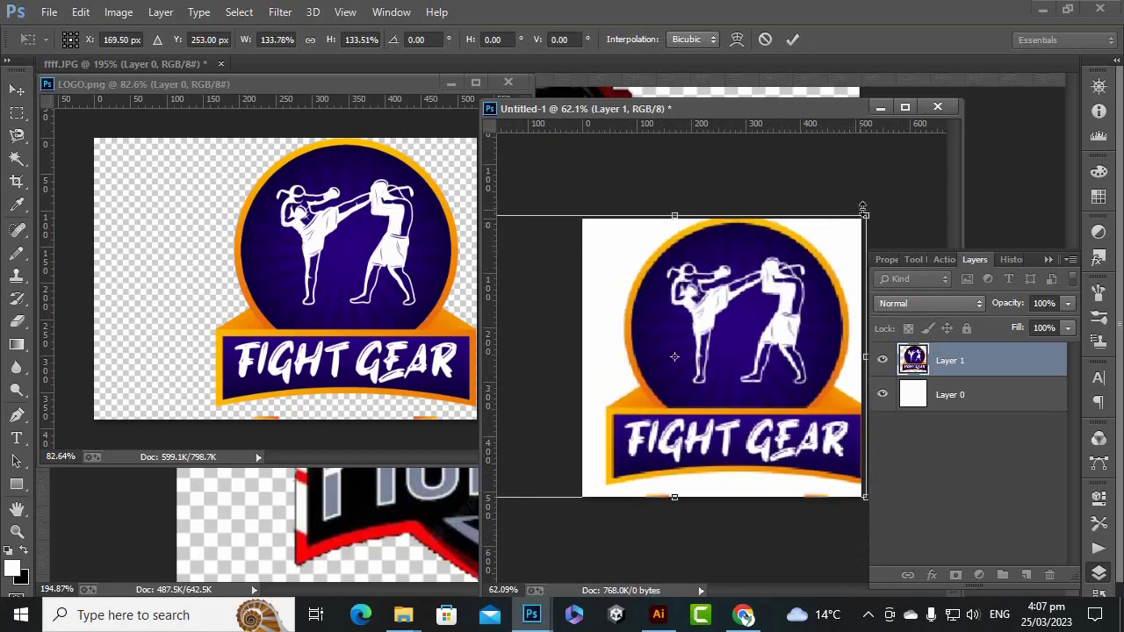
pyautogui.moveTo(763, 295); pyautogui.dragTo(764, 309)
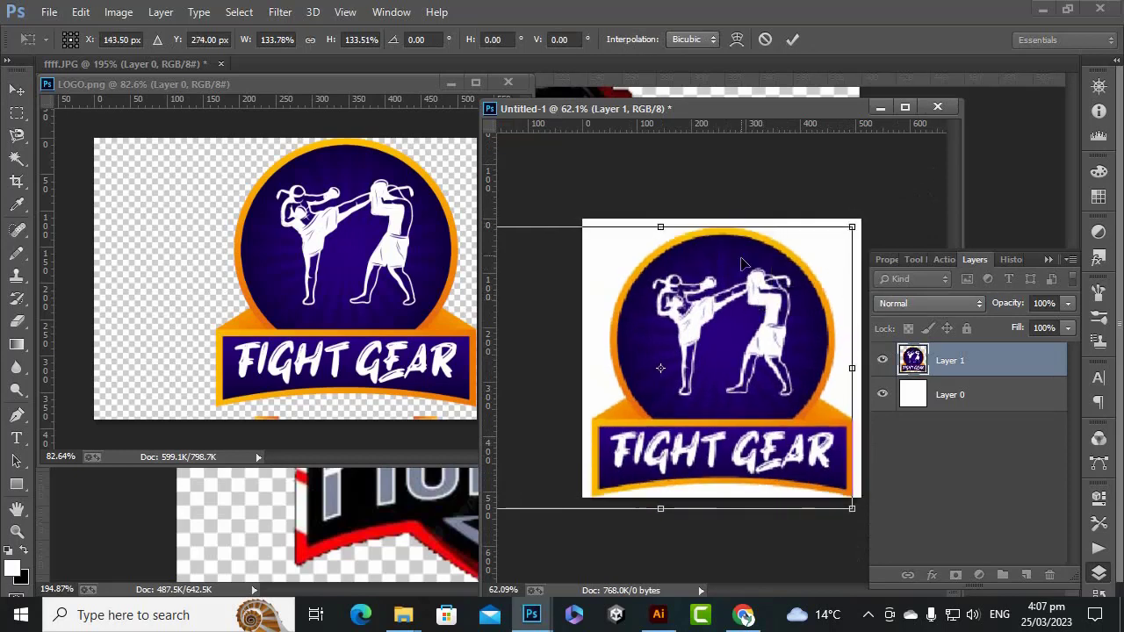
pyautogui.press('Return')
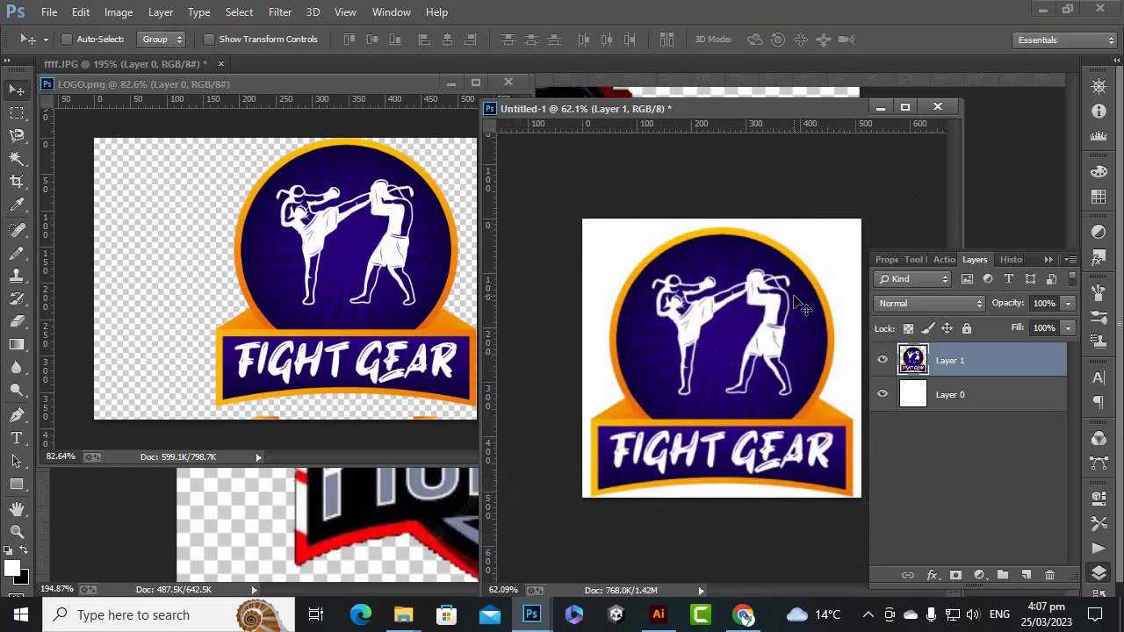
# Step: Delete the white Layer 0 beneath the logo so the canvas has a transparent background
pyautogui.hotkey('ctrl', '+')
pyautogui.hotkey('ctrl', '+')
pyautogui.scroll(8, 678, 332)
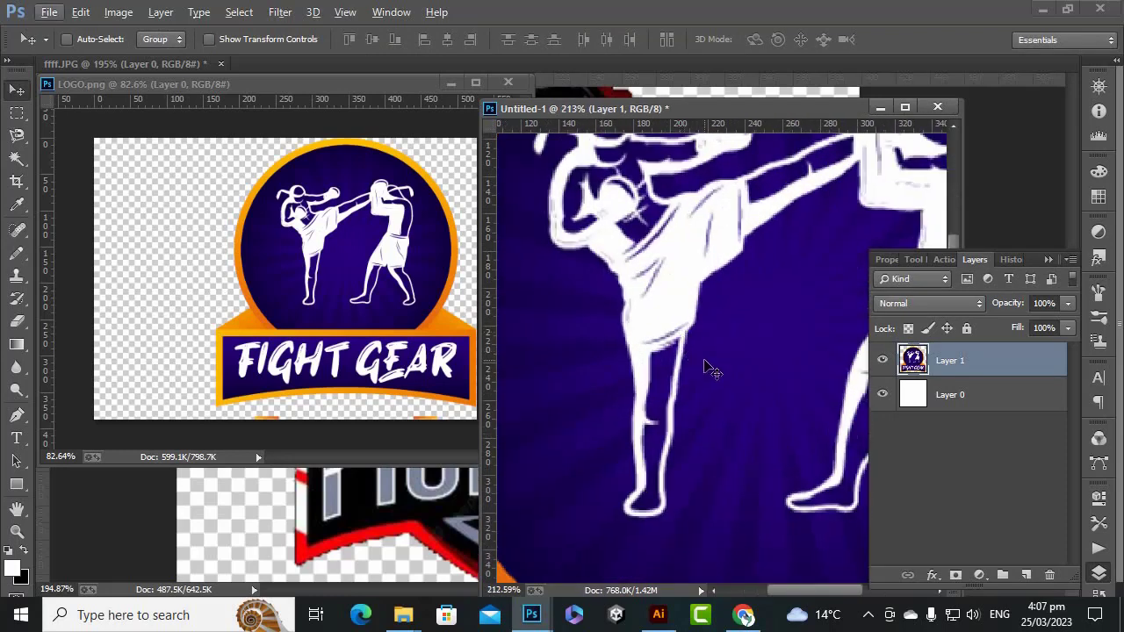
pyautogui.moveTo(704, 354); pyautogui.dragTo(704, 346)
pyautogui.scroll(-6, 699, 350)
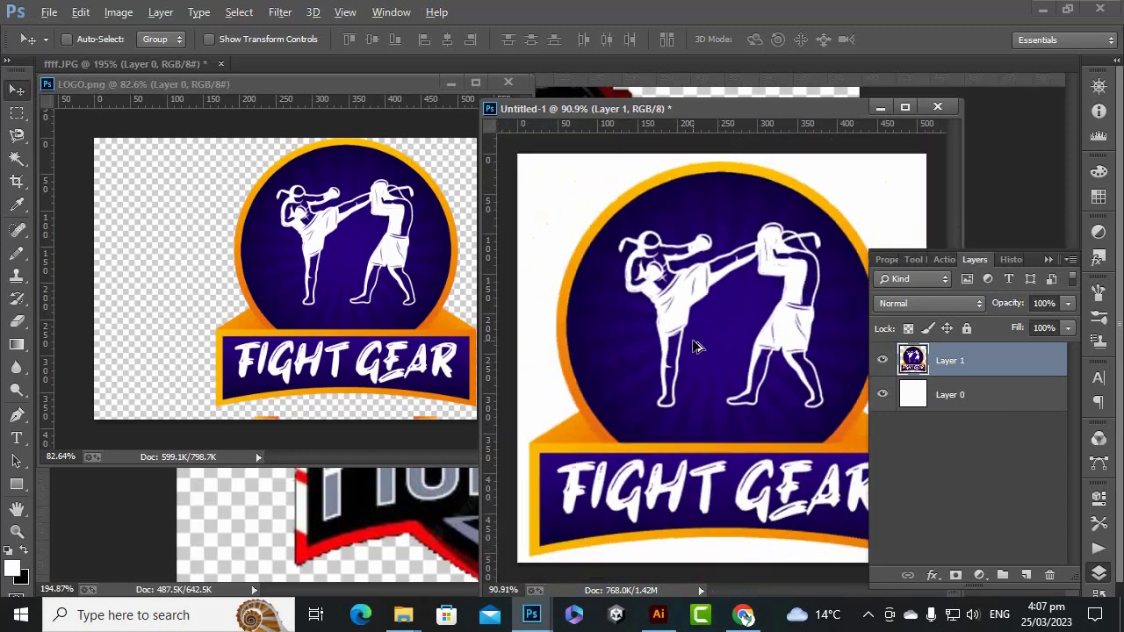
pyautogui.scroll(-2, 689, 351)
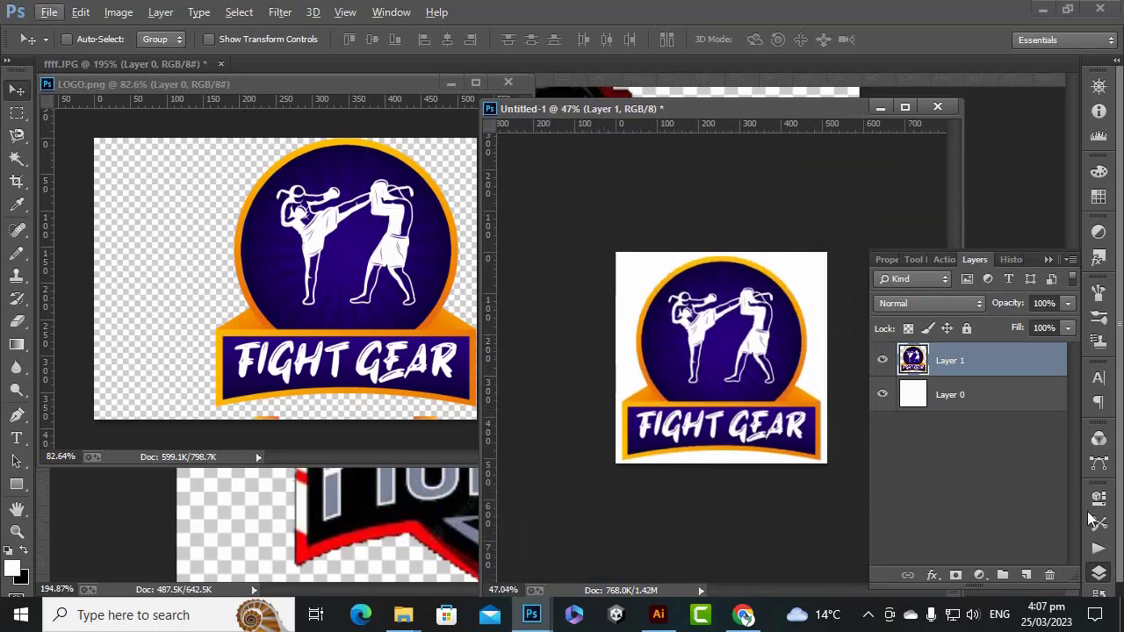
pyautogui.click(969, 399)
pyautogui.press('Delete')
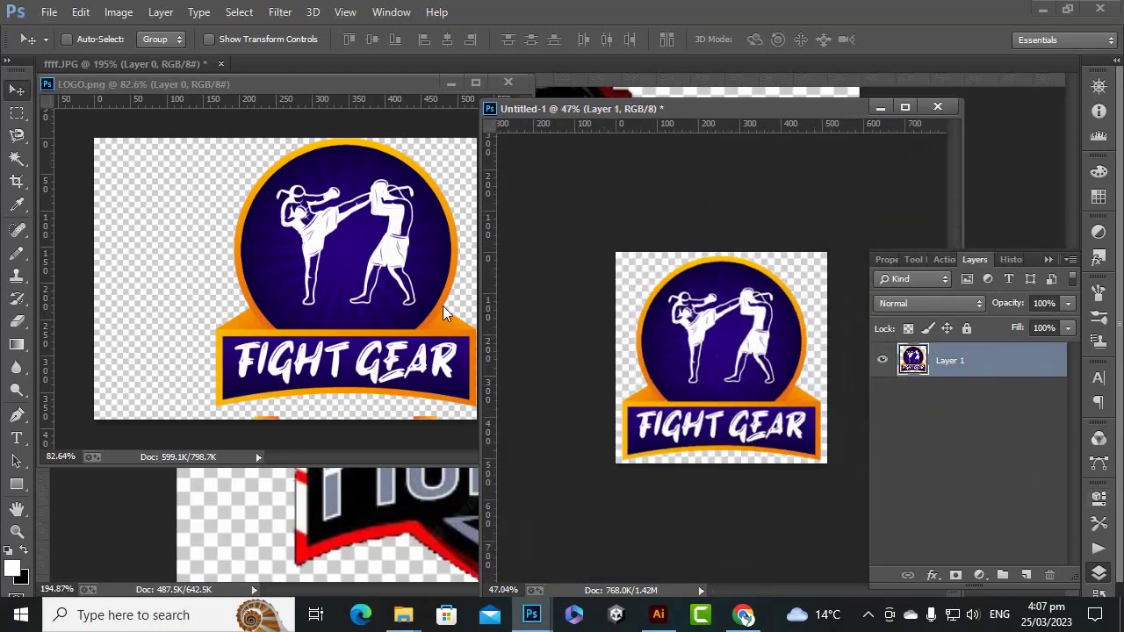
# Step: Set up saving the 512 px logo in PNG format in the Desktop's FightGear/Graphics/UIElements folder
pyautogui.click(50, 12)
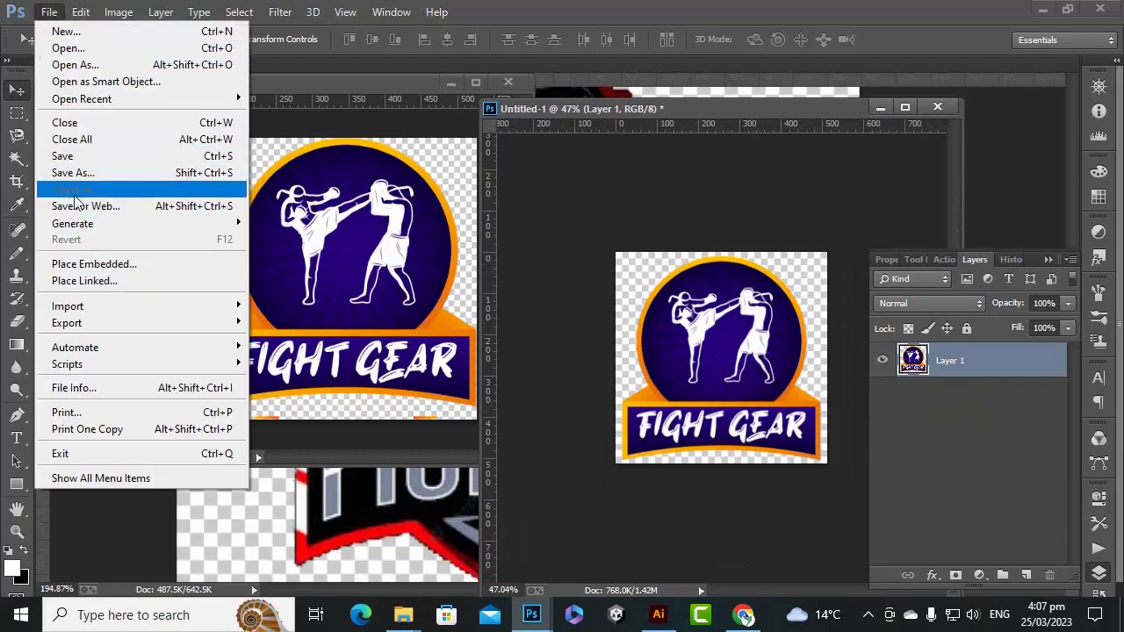
pyautogui.click(73, 173)
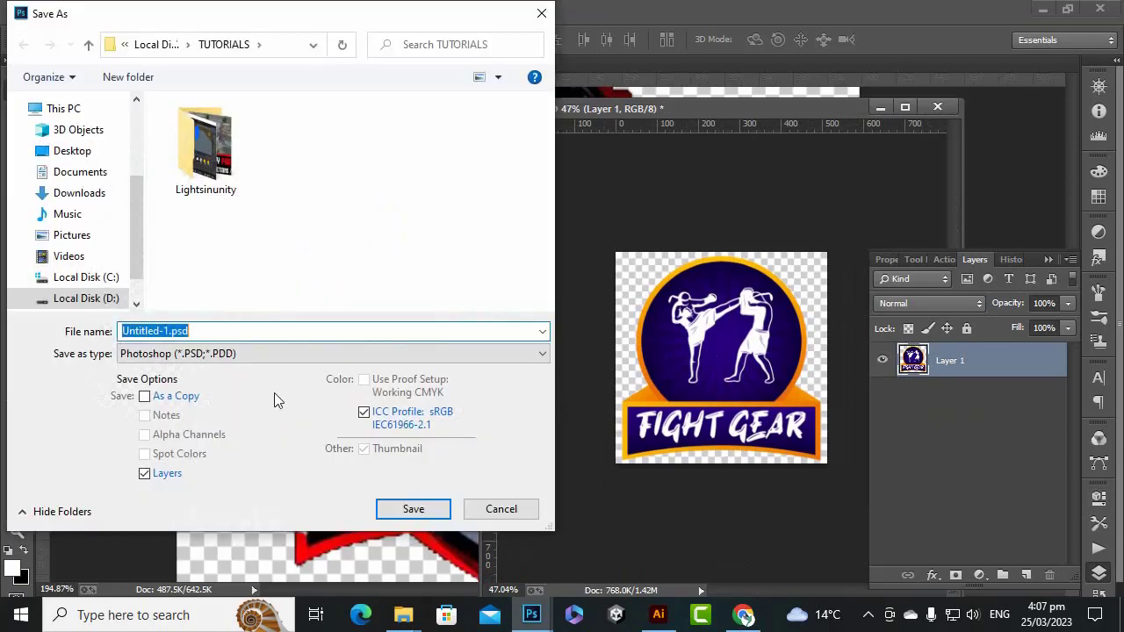
pyautogui.click(267, 355)
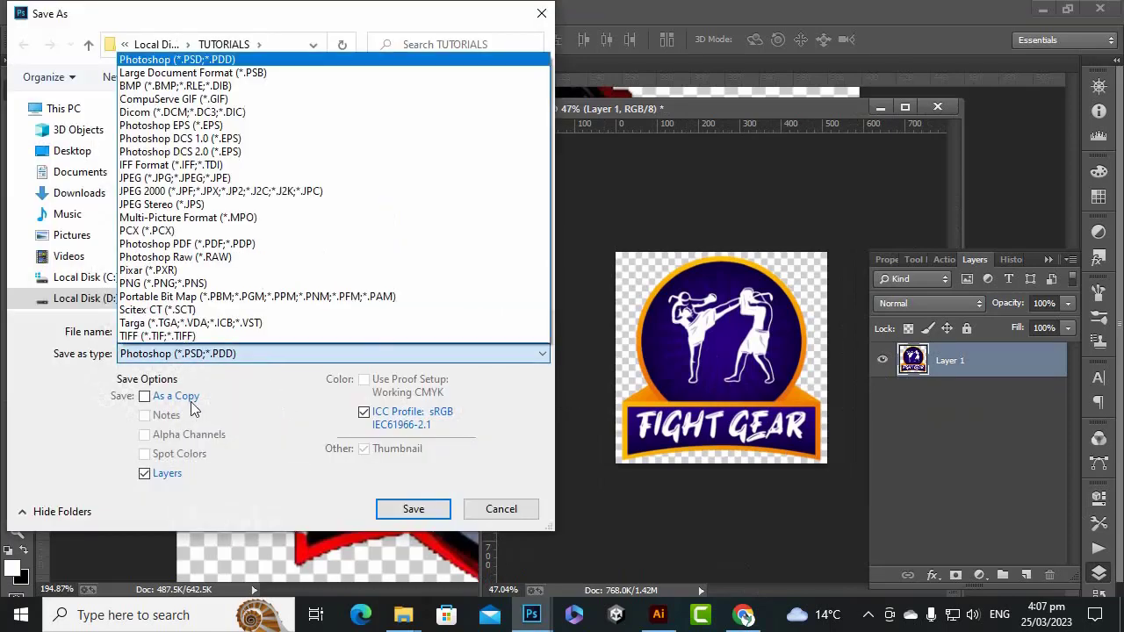
pyautogui.click(158, 283)
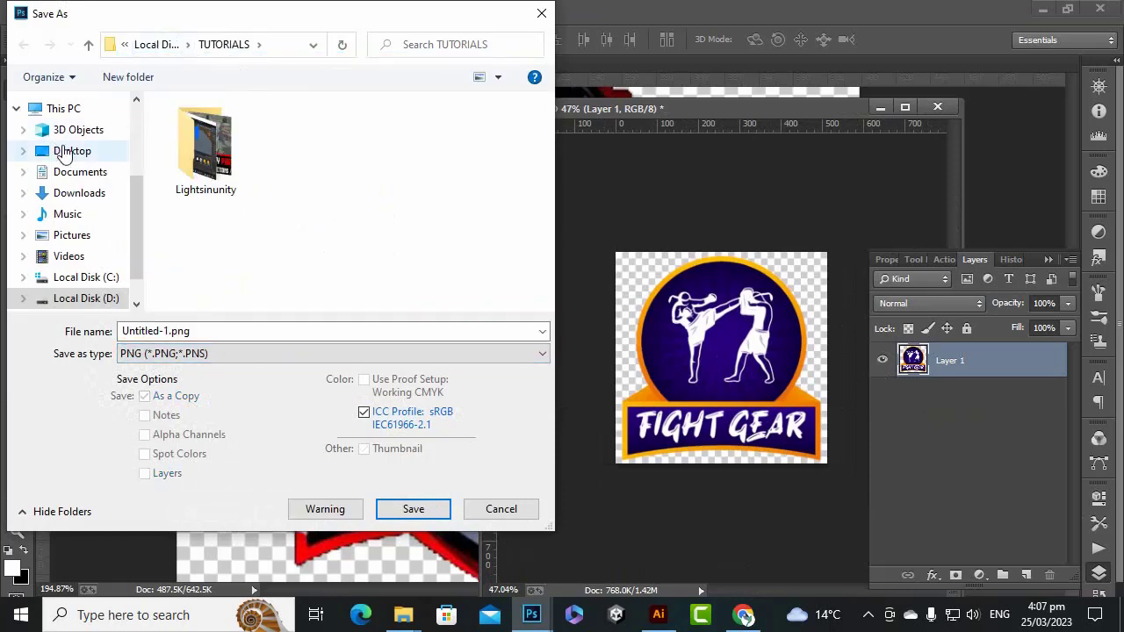
pyautogui.click(69, 151)
pyautogui.scroll(-2, 356, 231)
pyautogui.doubleClick(201, 151)
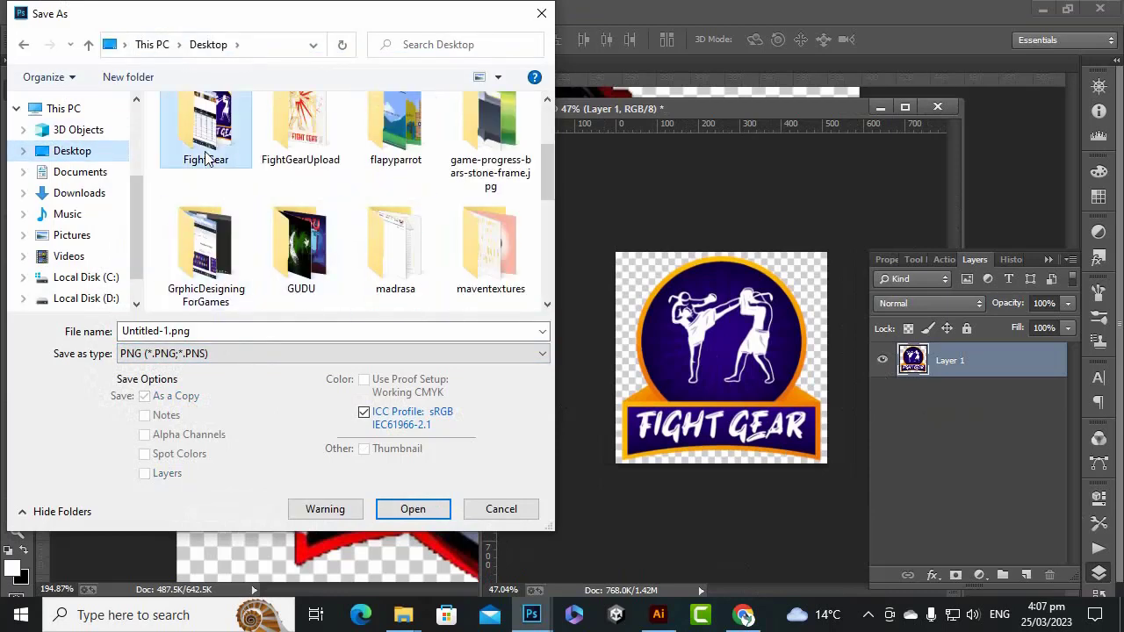
pyautogui.doubleClick(184, 172)
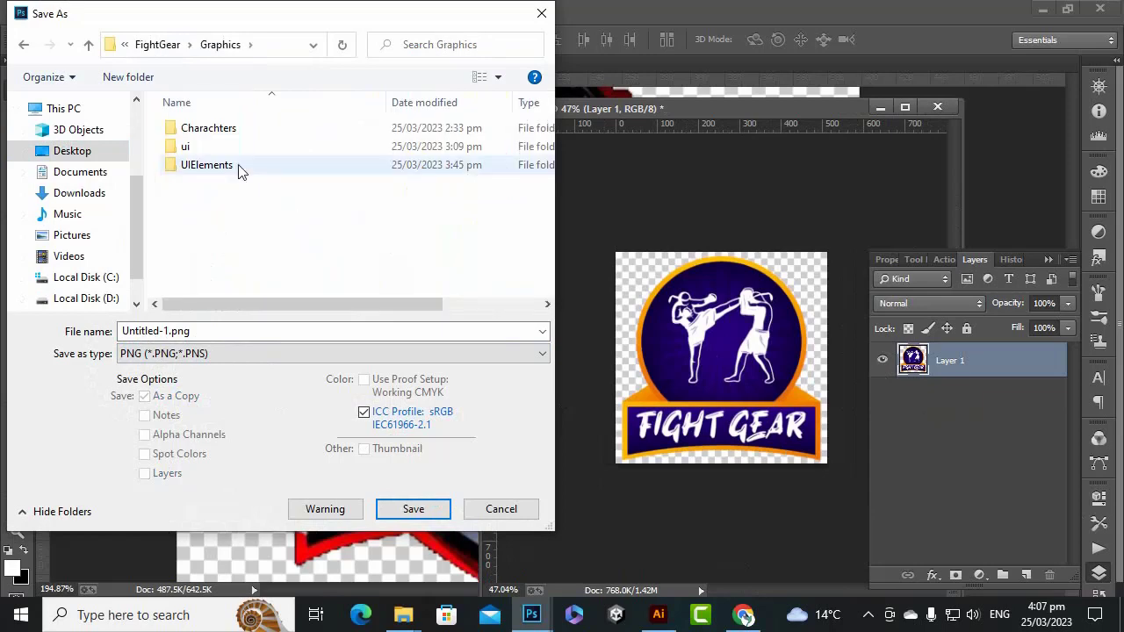
pyautogui.doubleClick(205, 165)
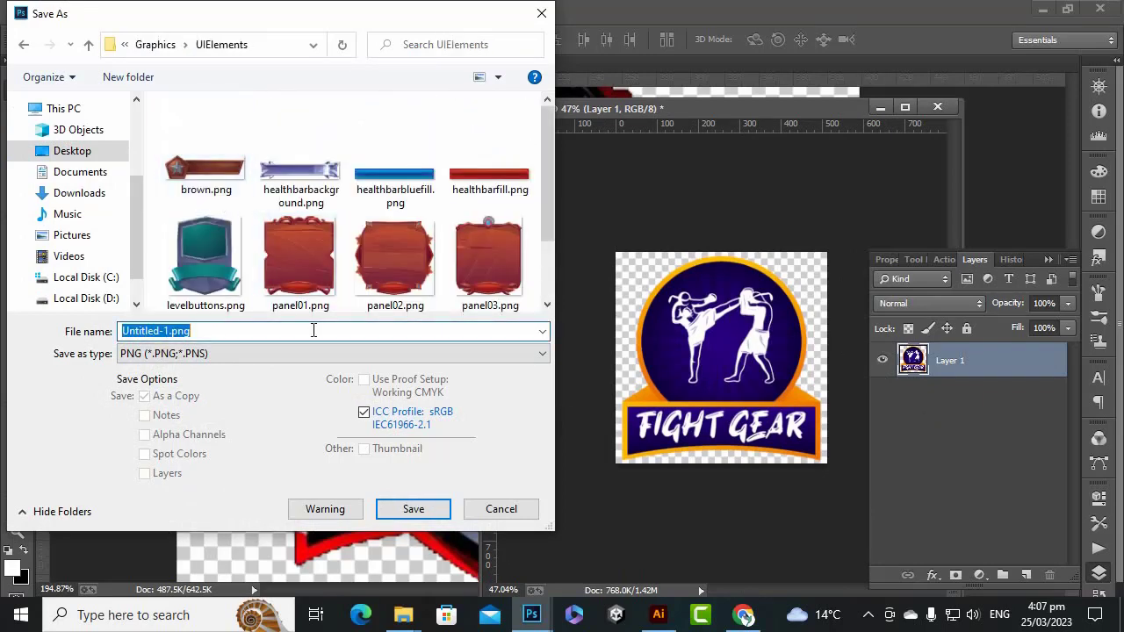
# Step: Name the logo file FIGHTGEARLOGO and save it as a PNG, accepting the PNG options
pyautogui.write('fIGH')
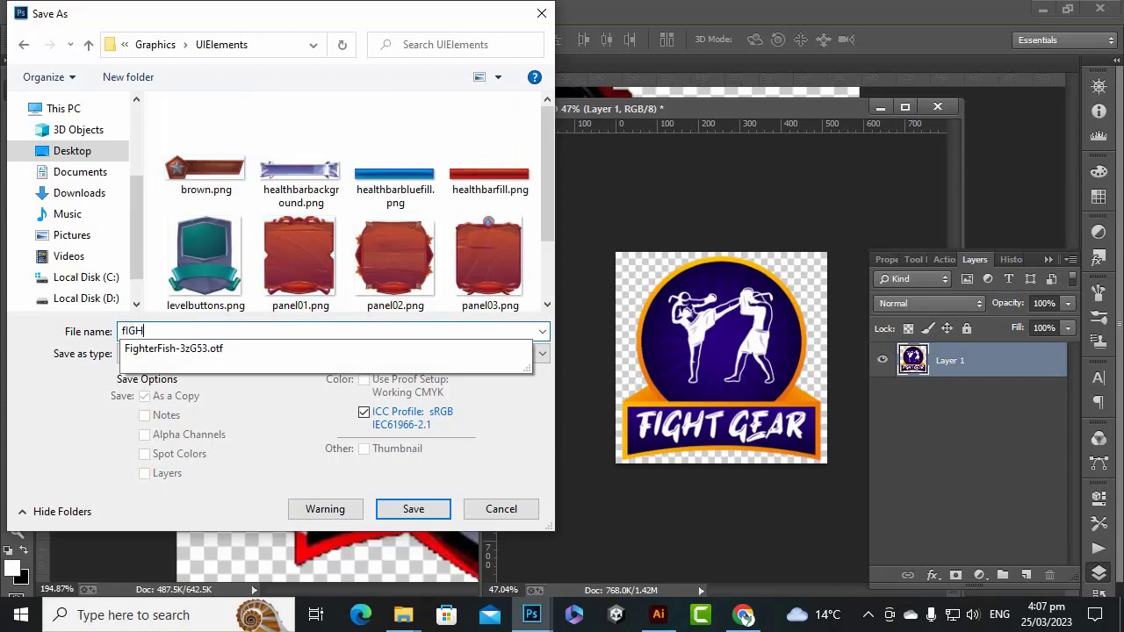
pyautogui.press('BackSpace')
pyautogui.press('BackSpace')
pyautogui.press('BackSpace')
pyautogui.press('BackSpace')
pyautogui.write('FIGHTGR')
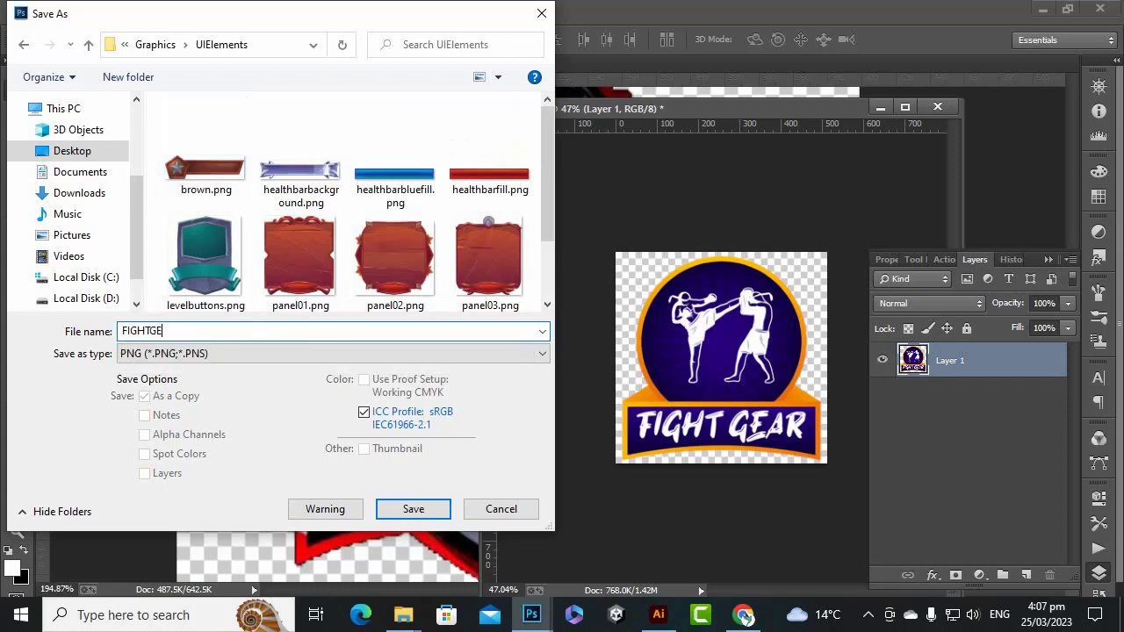
pyautogui.press('Return')
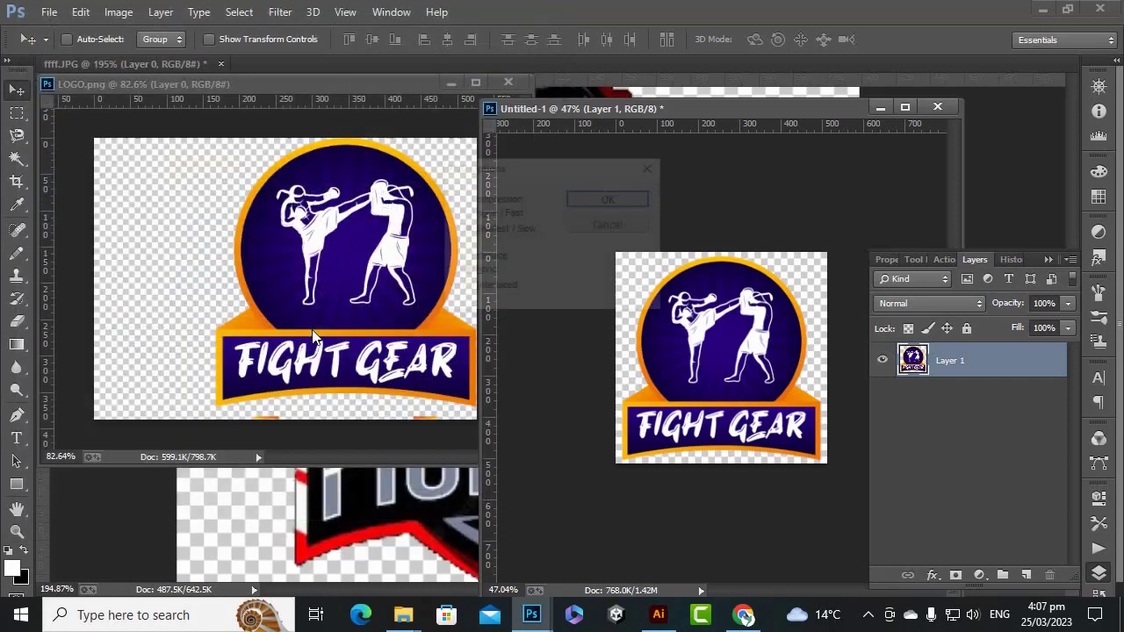
pyautogui.click(593, 198)
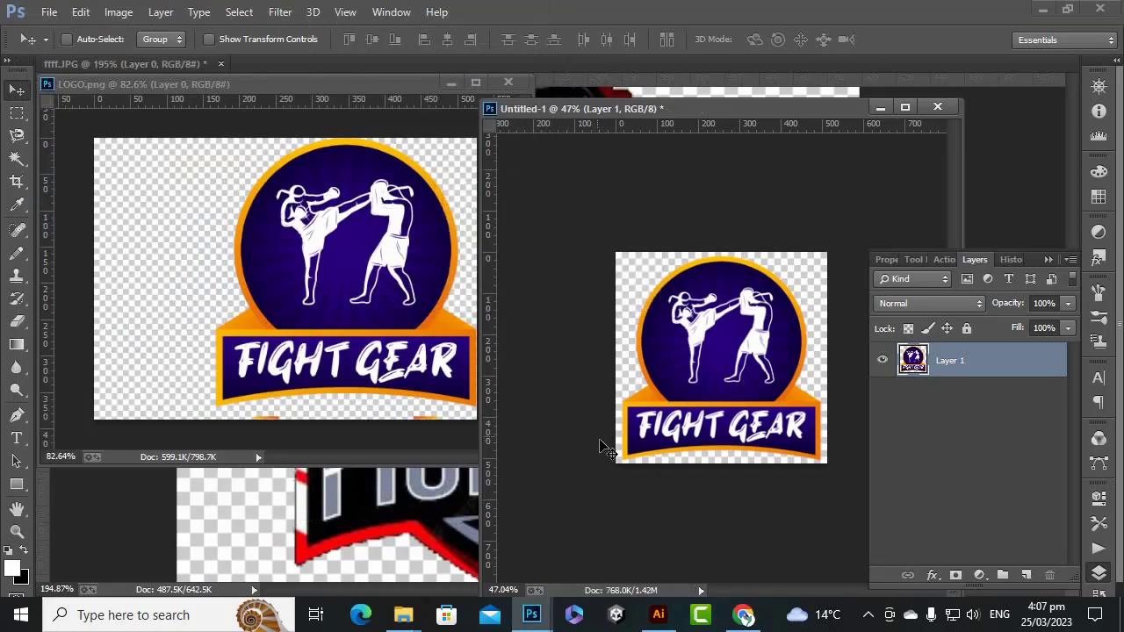
# Step: In File Explorer's FightGear folder, delete incern.jpg, incernweblogo.png, LOGO.png, Untitled-1.png and Untitled-2.png
pyautogui.click(1042, 9)
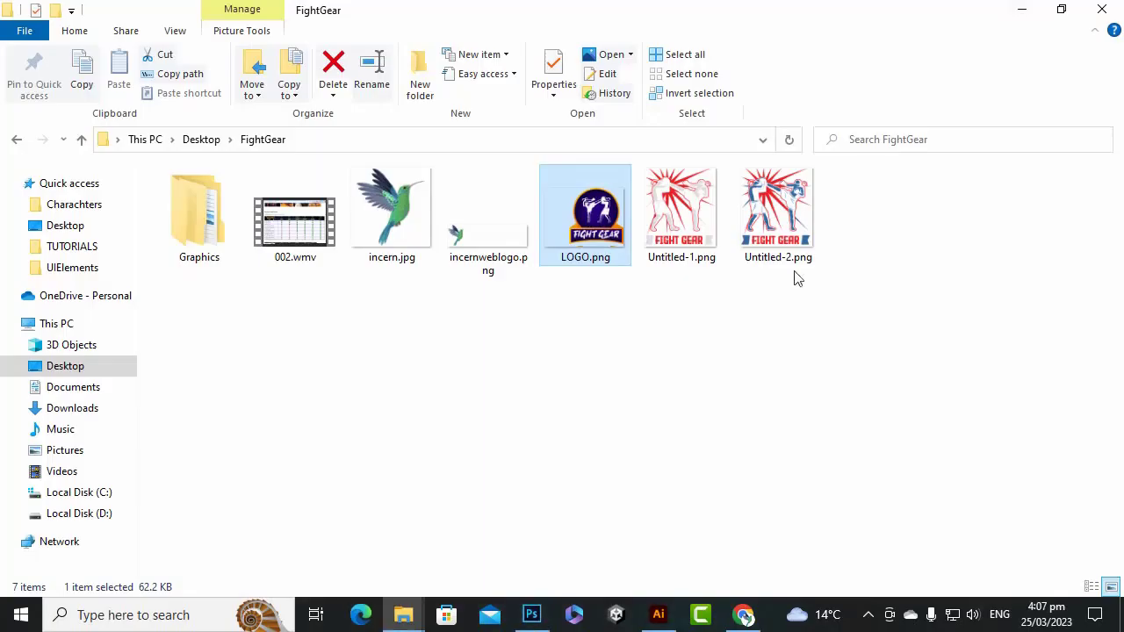
pyautogui.click(580, 435)
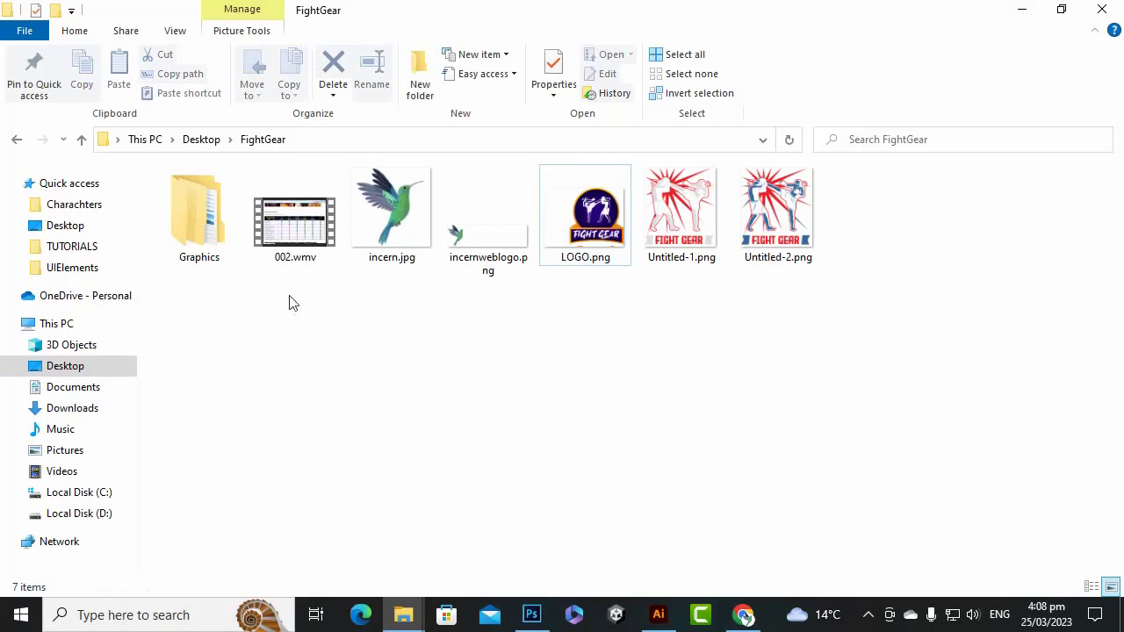
pyautogui.moveTo(365, 332); pyautogui.dragTo(874, 220)
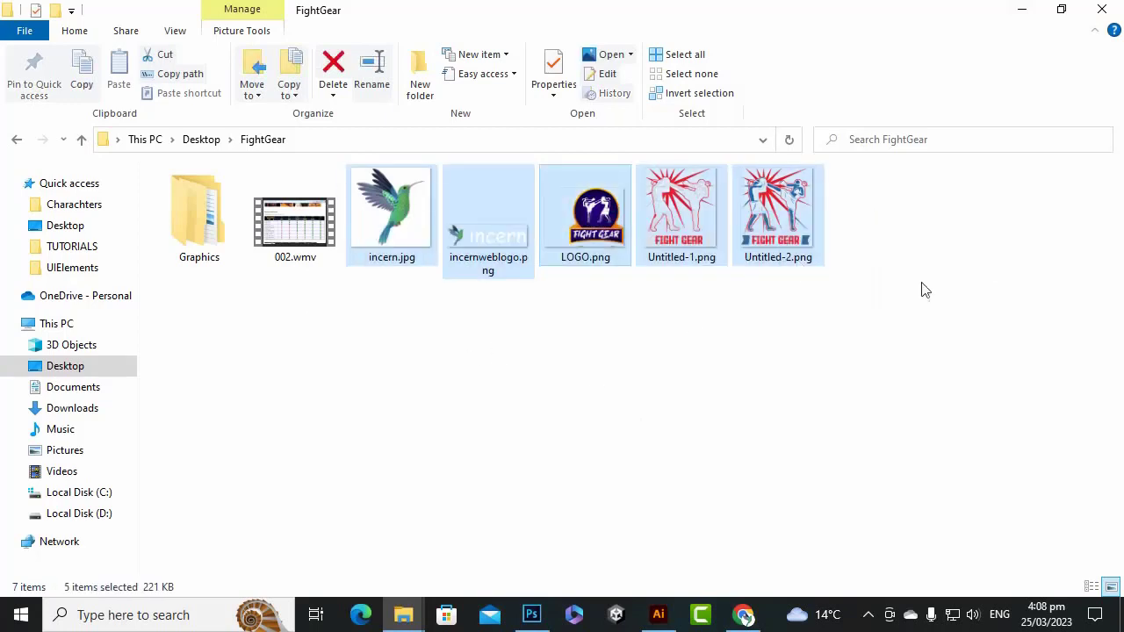
pyautogui.press('Delete')
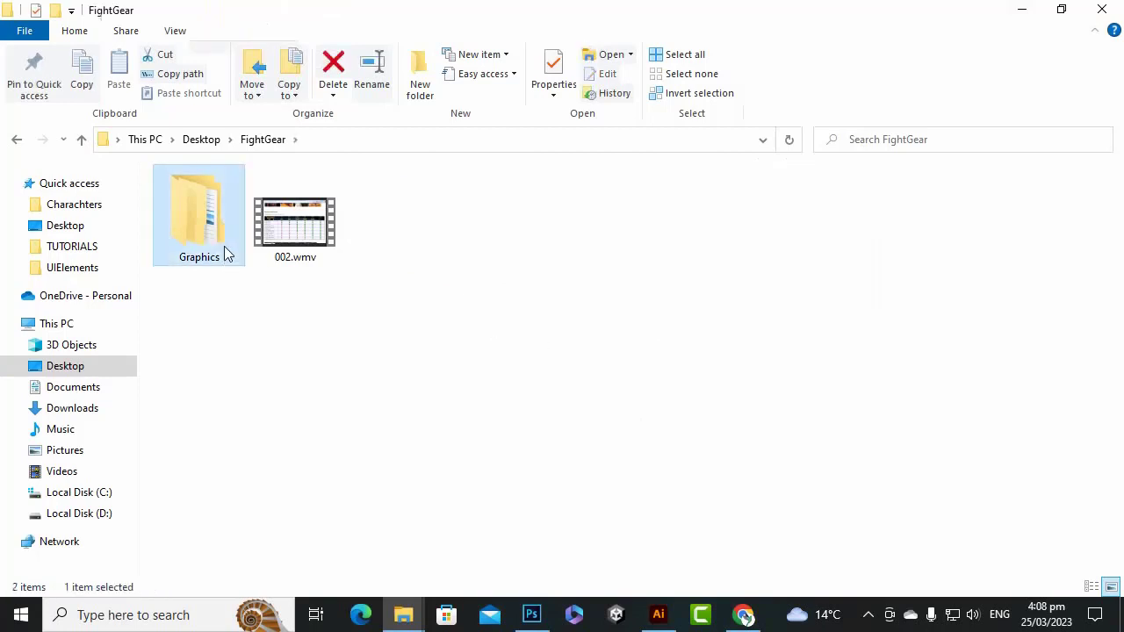
# Step: Check the ui folder inside Graphics and delete that folder, keeping Charachters and UIElements
pyautogui.doubleClick(226, 251)
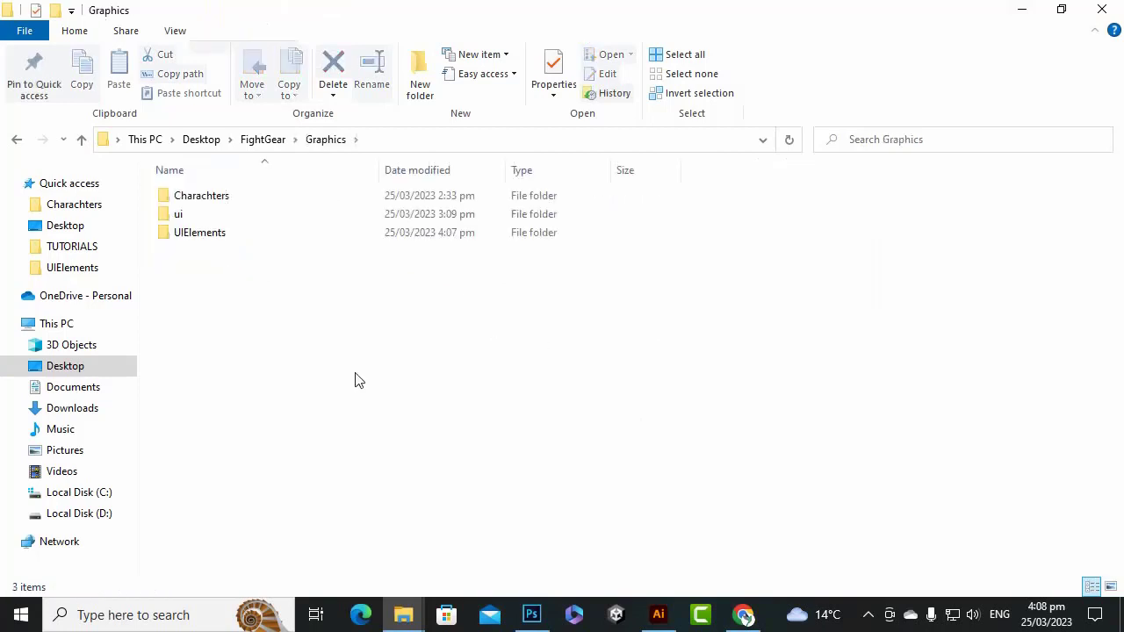
pyautogui.click(219, 200)
pyautogui.doubleClick(214, 211)
pyautogui.click(221, 214)
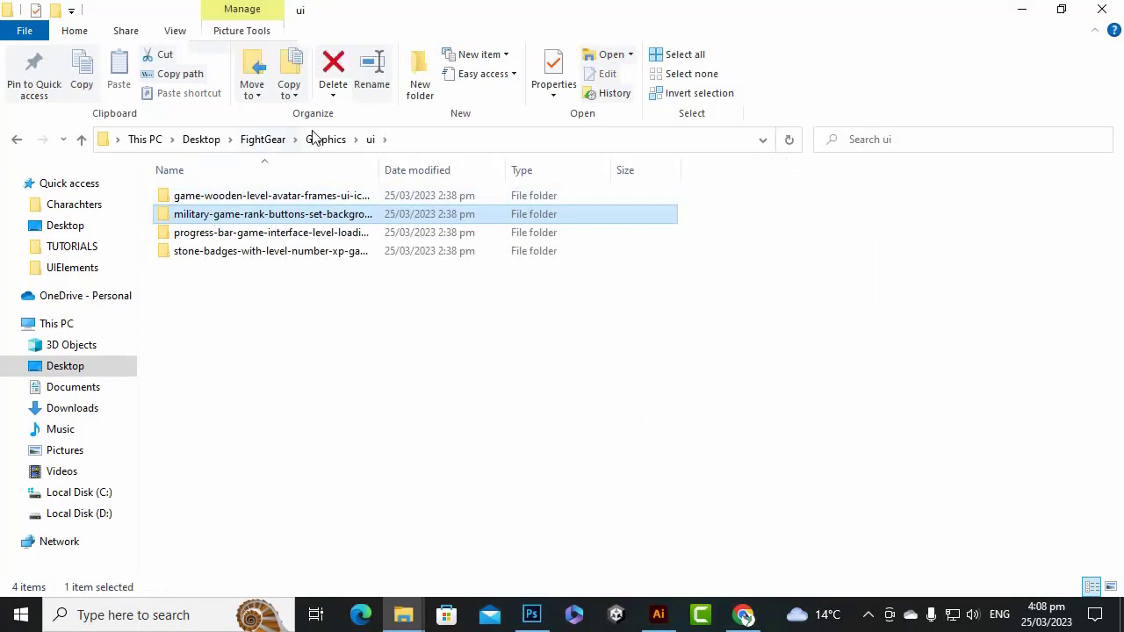
pyautogui.click(313, 139)
pyautogui.click(309, 379)
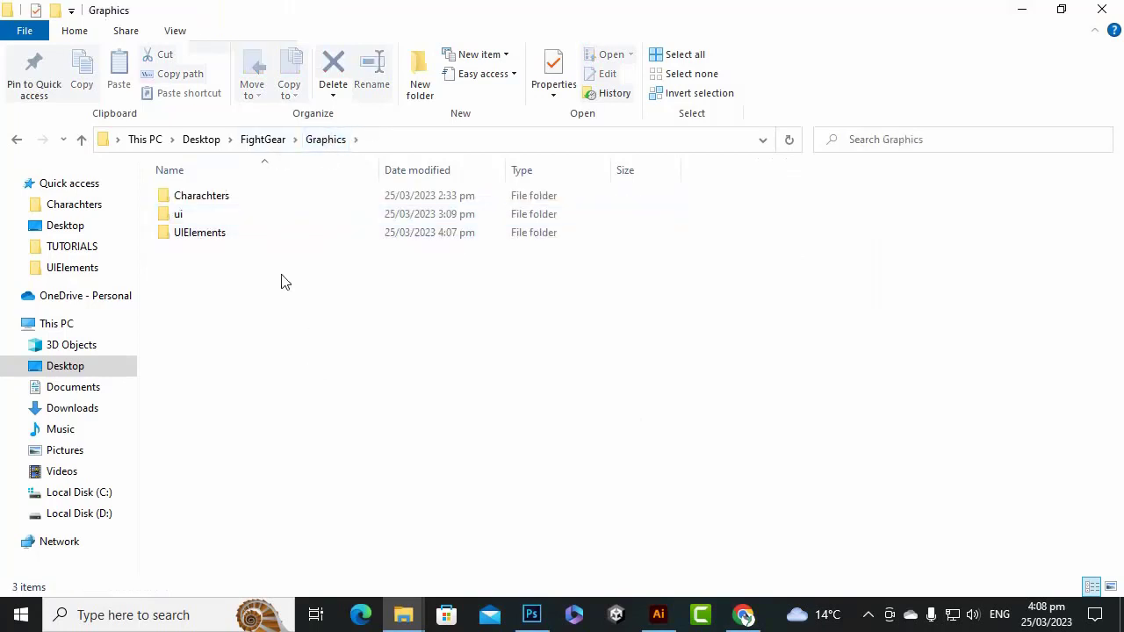
pyautogui.click(235, 216)
pyautogui.press('Delete')
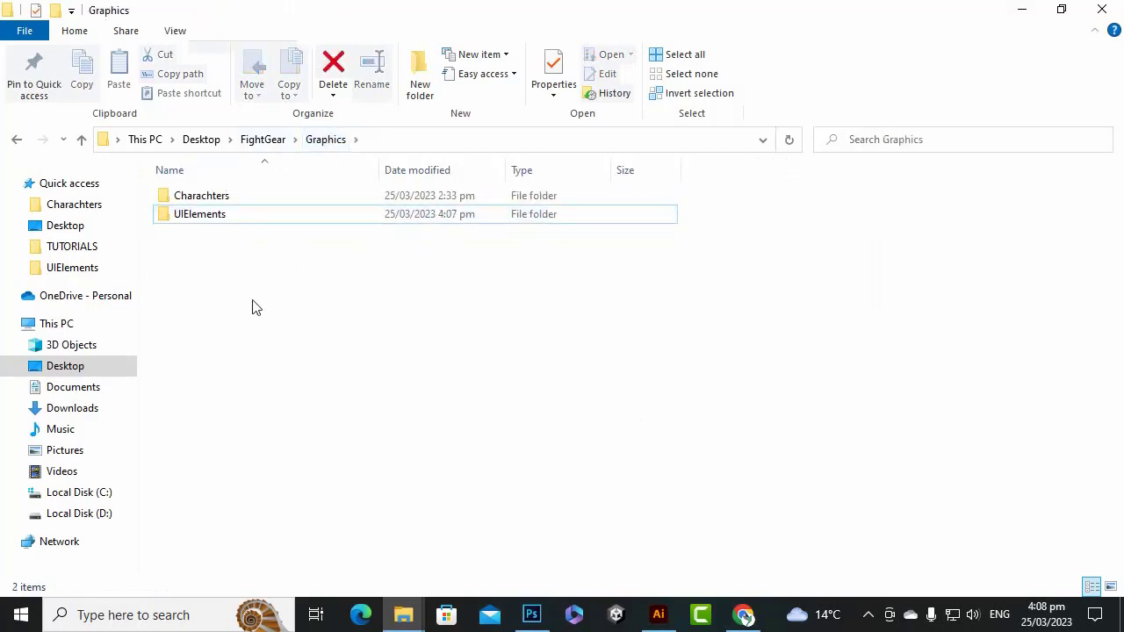
# Step: Review the FightGear folder and the images in Graphics/UIElements, then return to the Graphics folder
pyautogui.click(265, 148)
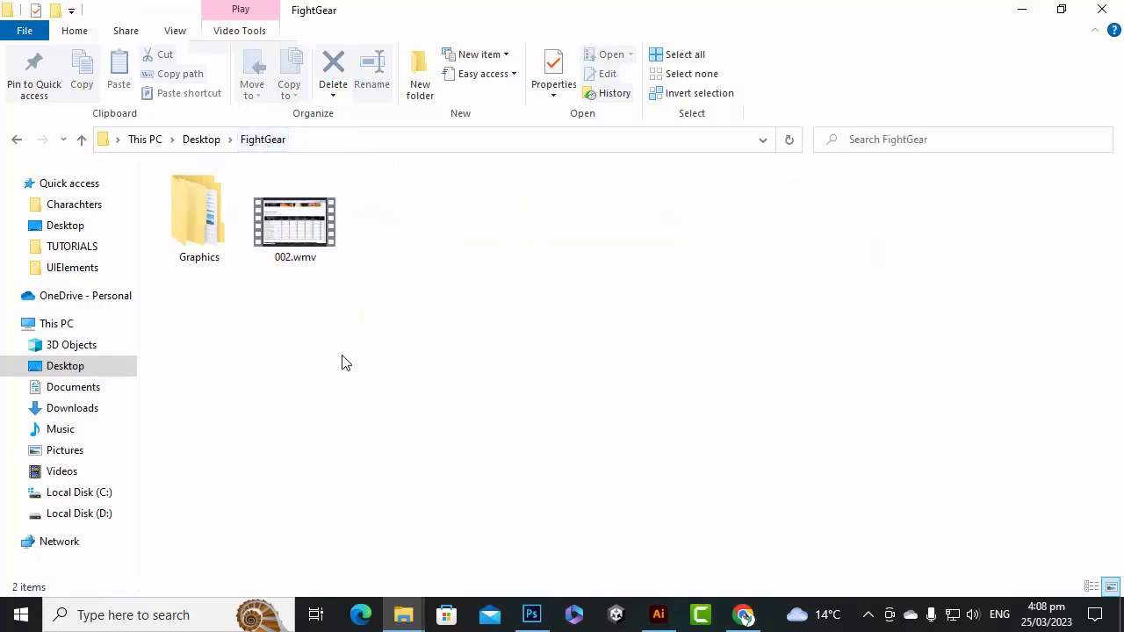
pyautogui.click(201, 250)
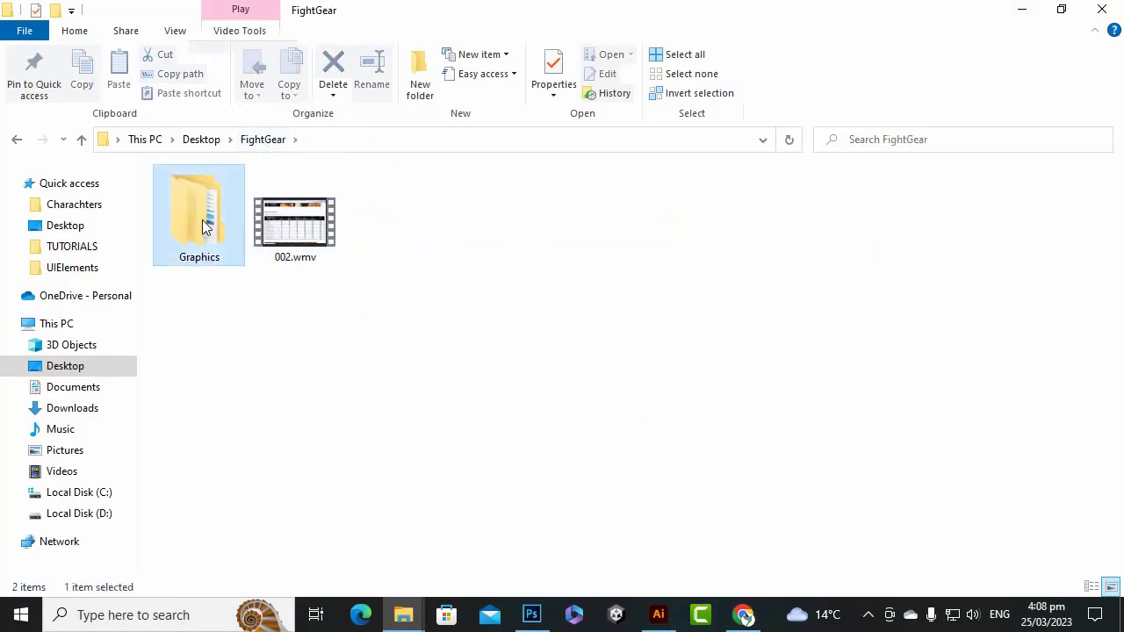
pyautogui.doubleClick(203, 221)
pyautogui.doubleClick(259, 213)
pyautogui.click(391, 324)
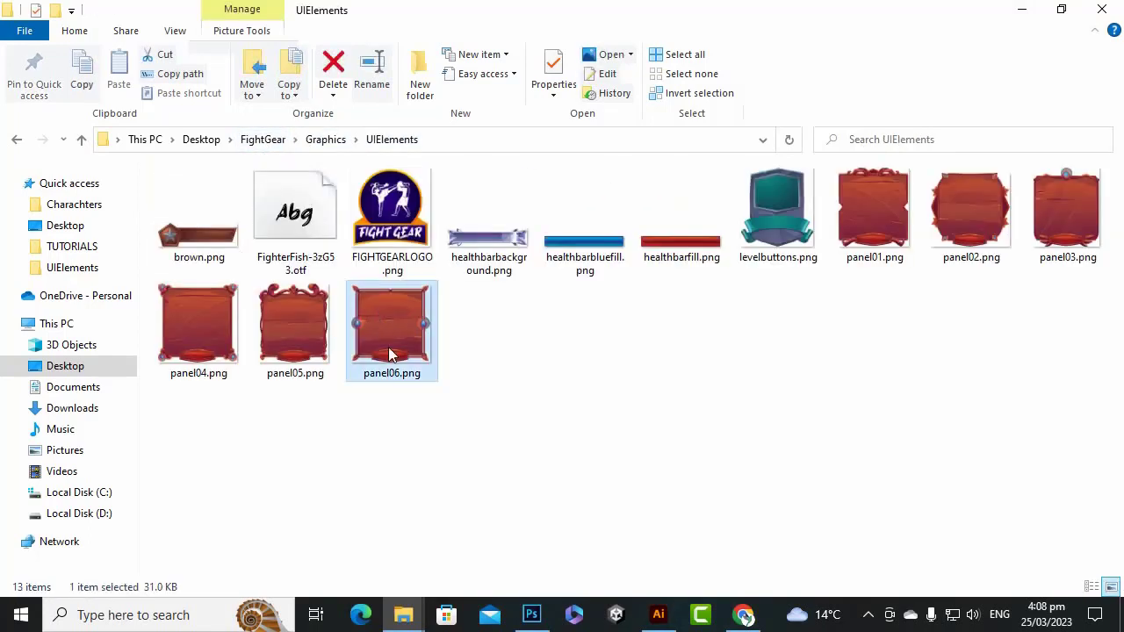
pyautogui.click(594, 409)
pyautogui.click(325, 139)
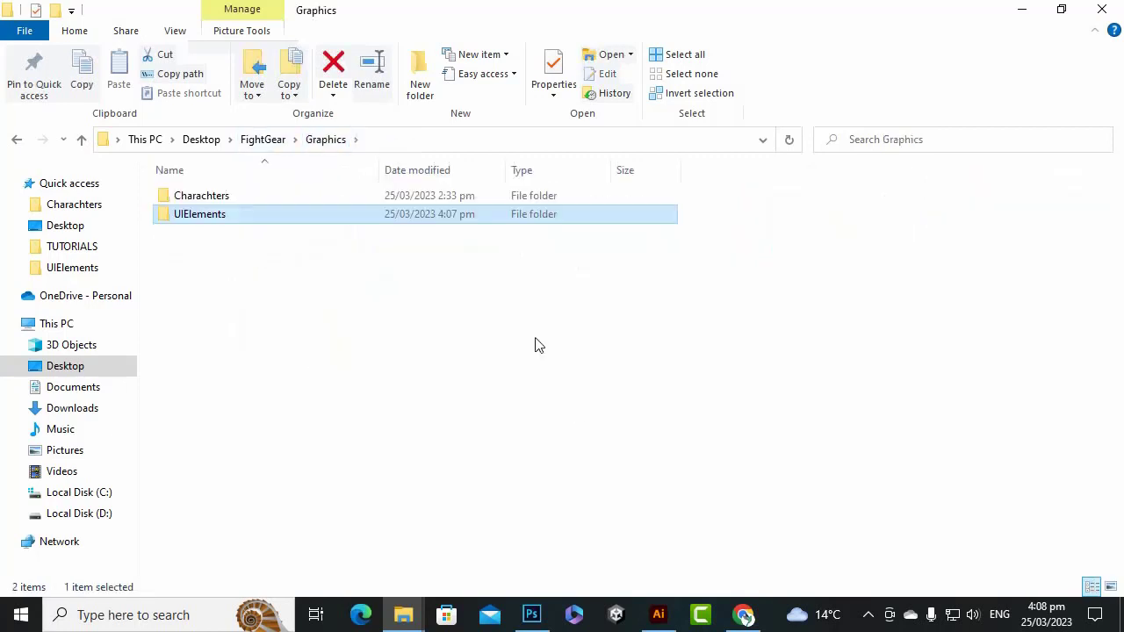
pyautogui.click(277, 463)
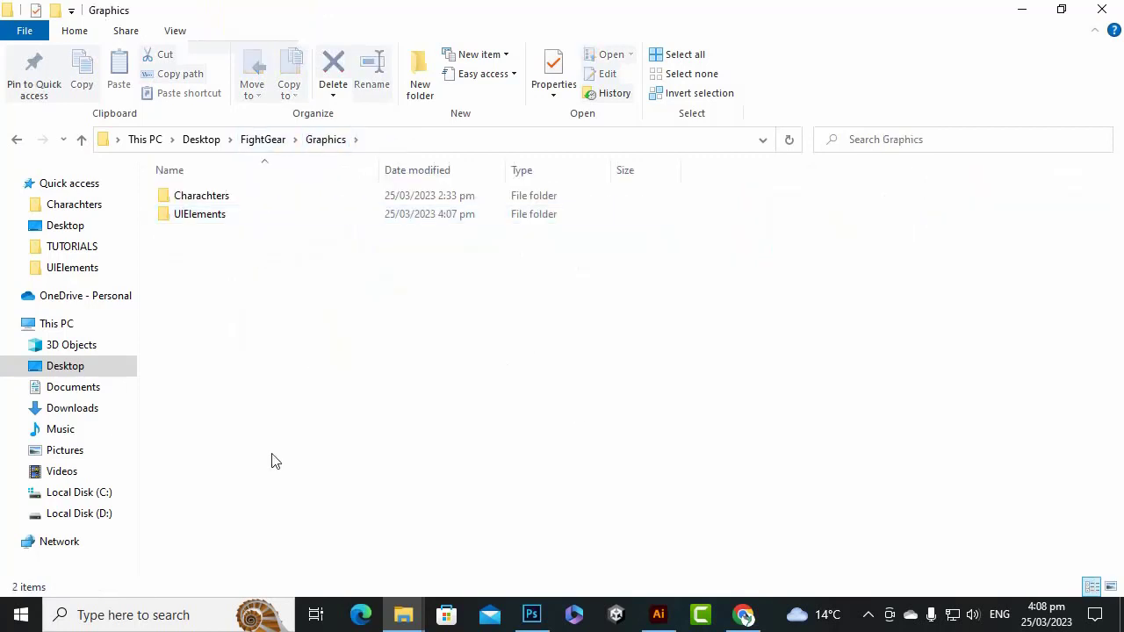